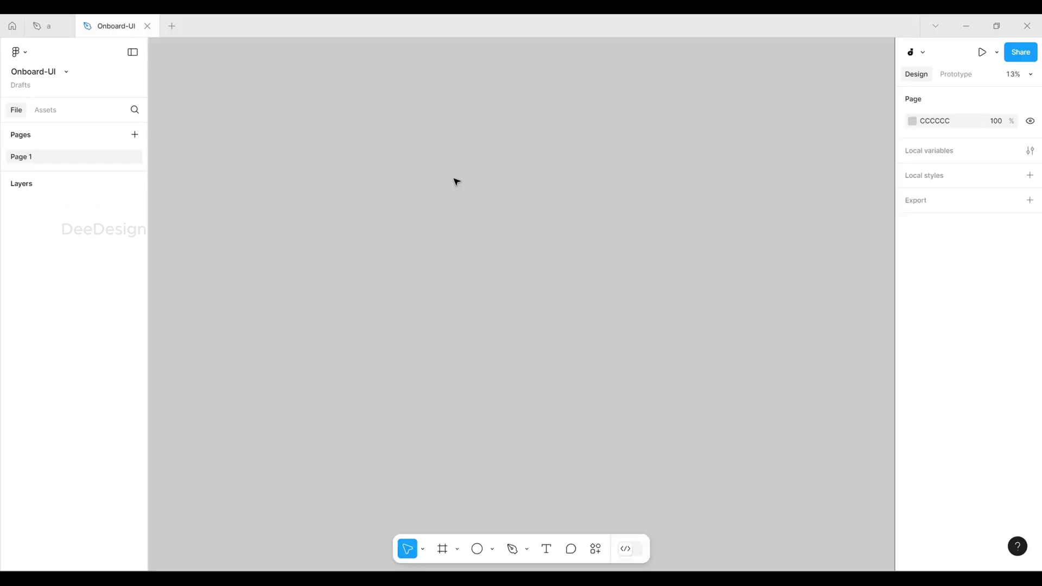
# - Create an iPhone 16 frame of 393 × 852 on the empty canvas
pyautogui.click(442, 550)
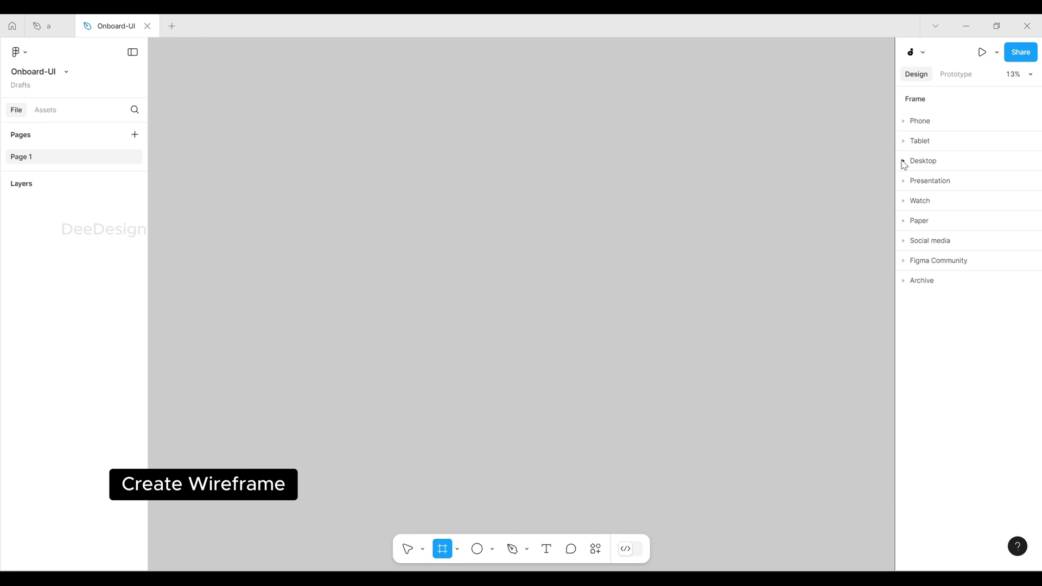
pyautogui.click(907, 121)
pyautogui.click(929, 178)
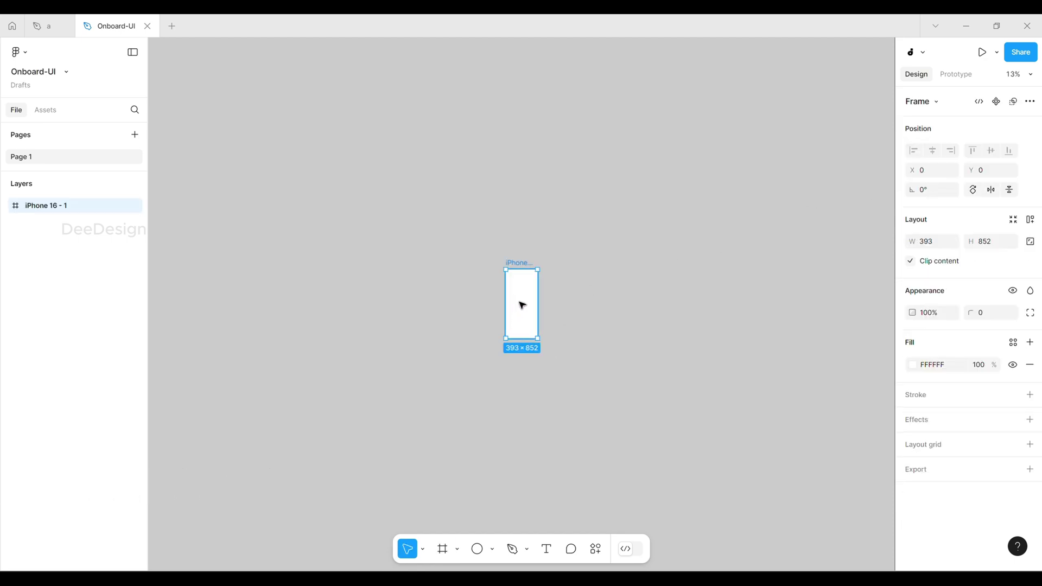
pyautogui.keyDown('ctrl'); pyautogui.scroll(5, 521, 302); pyautogui.keyUp('ctrl')
pyautogui.keyDown('ctrl'); pyautogui.scroll(2, 529, 300); pyautogui.keyUp('ctrl')
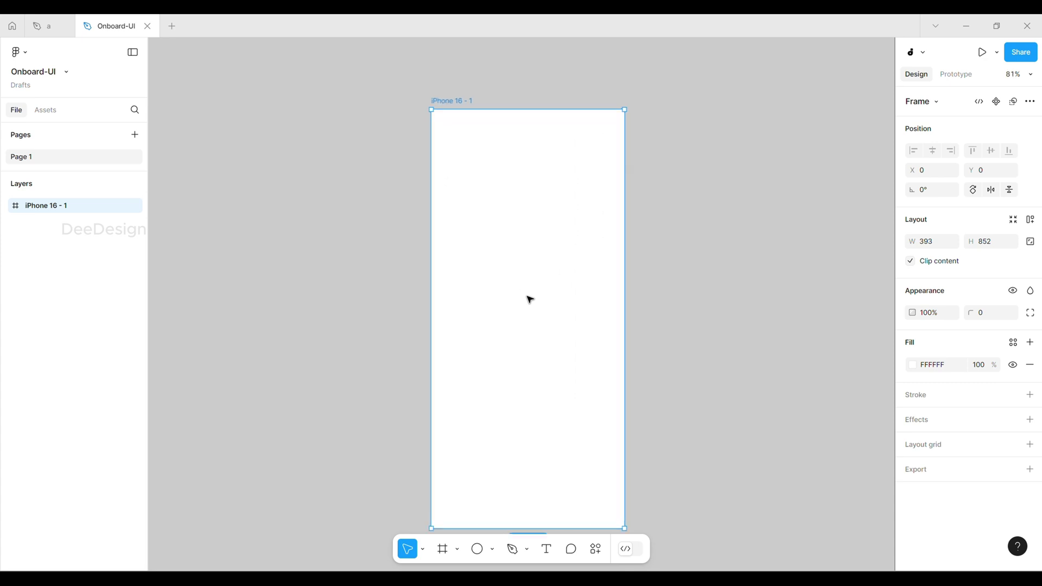
pyautogui.moveTo(513, 284); pyautogui.dragTo(515, 271)
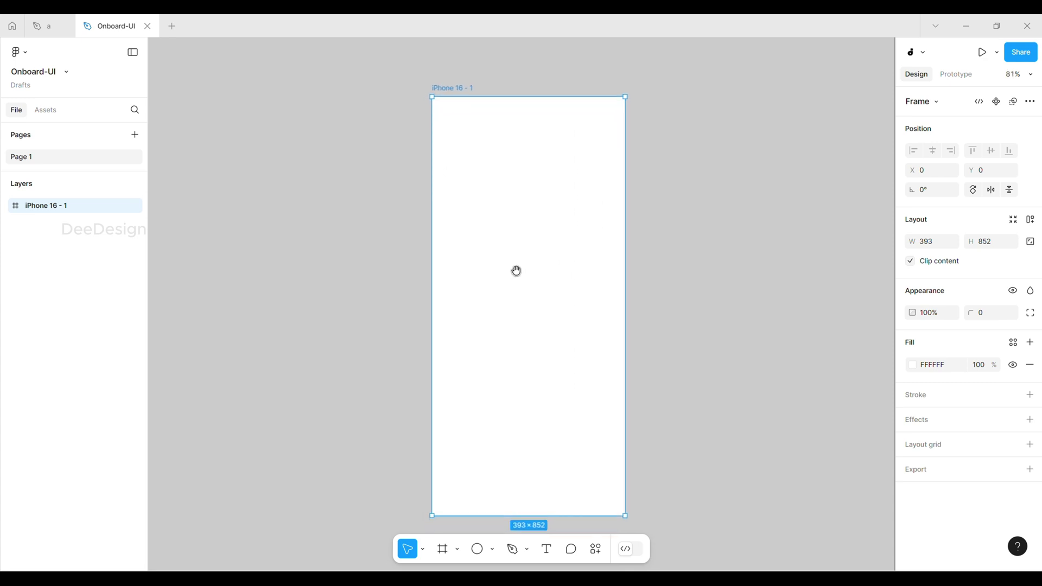
# - Draw an image placeholder rectangle about 262 × 215 in the frame's upper half and duplicate it below as a title bar about 292 × 46
pyautogui.click(492, 549)
pyautogui.click(510, 429)
pyautogui.moveTo(466, 179)
pyautogui.mouseDown()
pyautogui.moveTo(581, 246)
pyautogui.moveTo(600, 286)
pyautogui.mouseUp()
pyautogui.moveTo(533, 244)
pyautogui.mouseDown()
pyautogui.moveTo(521, 242)
pyautogui.moveTo(528, 360)
pyautogui.mouseUp()
pyautogui.hotkey('ctrl', 'd')
pyautogui.moveTo(553, 425); pyautogui.dragTo(600, 341)
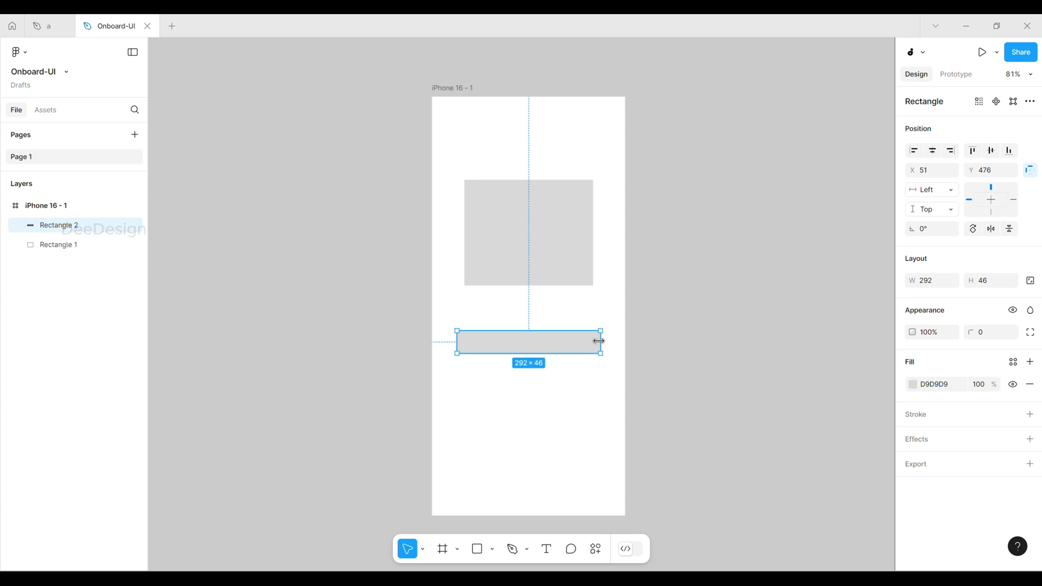
# - Duplicate the title bar below itself as a taller description block matching the image placeholder's width
pyautogui.moveTo(529, 349); pyautogui.dragTo(526, 414)
pyautogui.moveTo(600, 391); pyautogui.dragTo(594, 391)
pyautogui.click(681, 397)
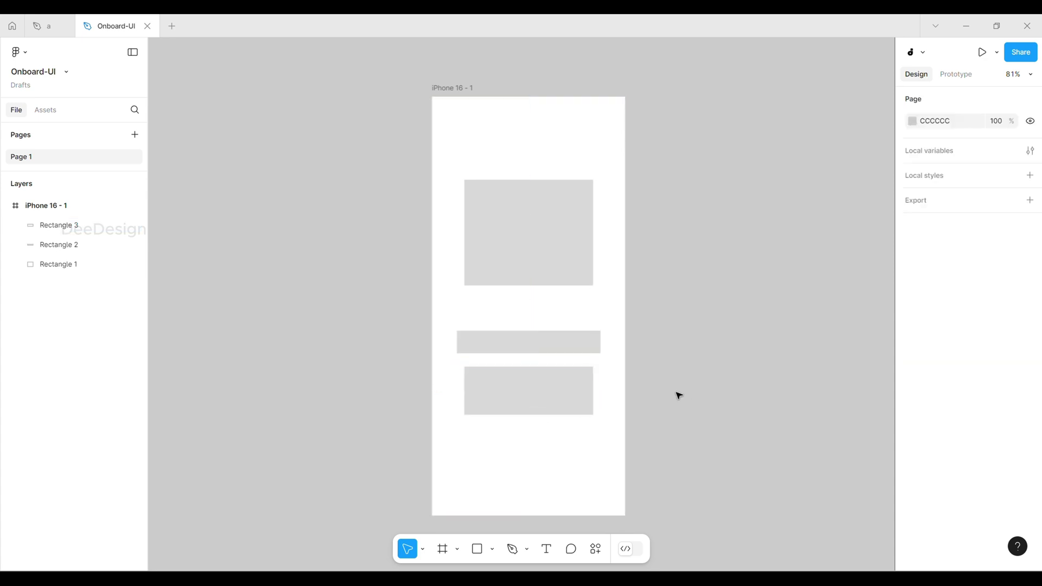
# - Enlarge the title placeholder to about 316 × 56, keeping it centred in the frame
pyautogui.click(558, 344)
pyautogui.moveTo(529, 331); pyautogui.dragTo(529, 326)
pyautogui.moveTo(600, 341); pyautogui.dragTo(606, 341)
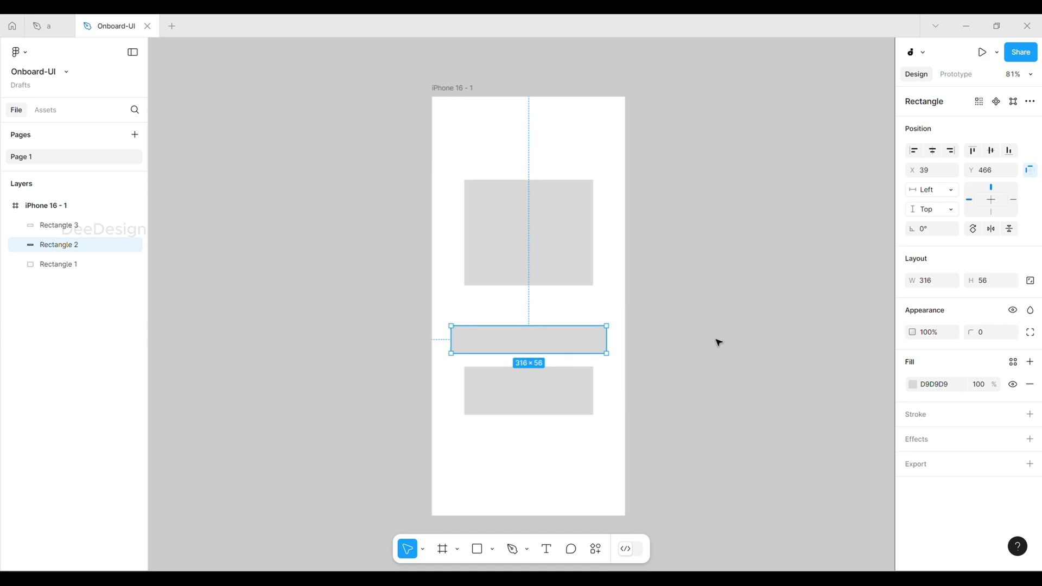
# - Duplicate placeholders into two buttons about 119 × 42 at the frame's lower corners and a block about 53 × 42 near the frame's top-left corner
pyautogui.click(523, 405)
pyautogui.moveTo(523, 404); pyautogui.dragTo(541, 484)
pyautogui.moveTo(464, 460); pyautogui.dragTo(470, 132)
pyautogui.press('alt')
pyautogui.click(749, 421)
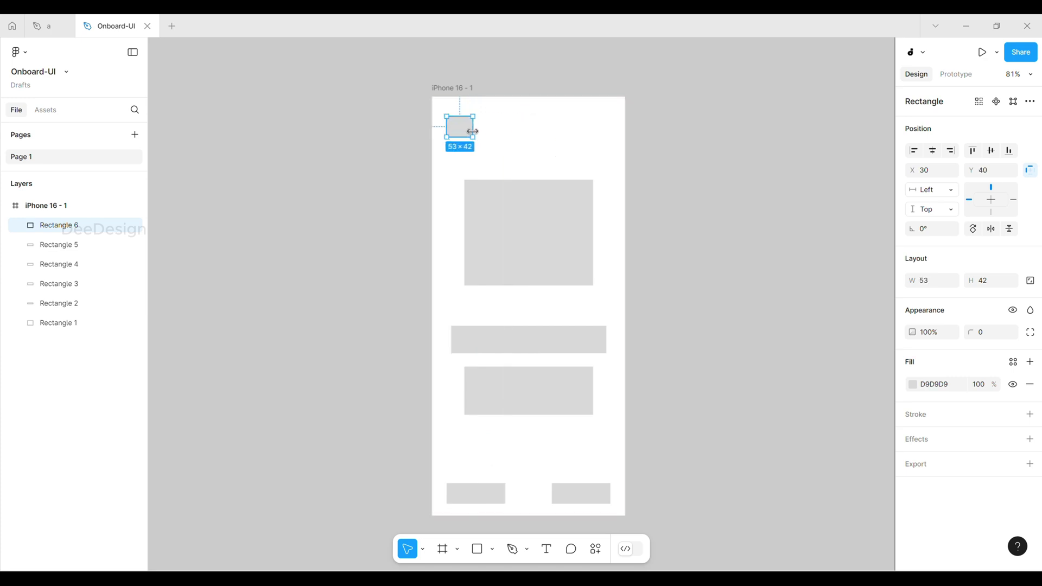
# - Resize the back button placeholder in the frame's top-left corner to a 42 × 42 square
pyautogui.doubleClick(469, 135)
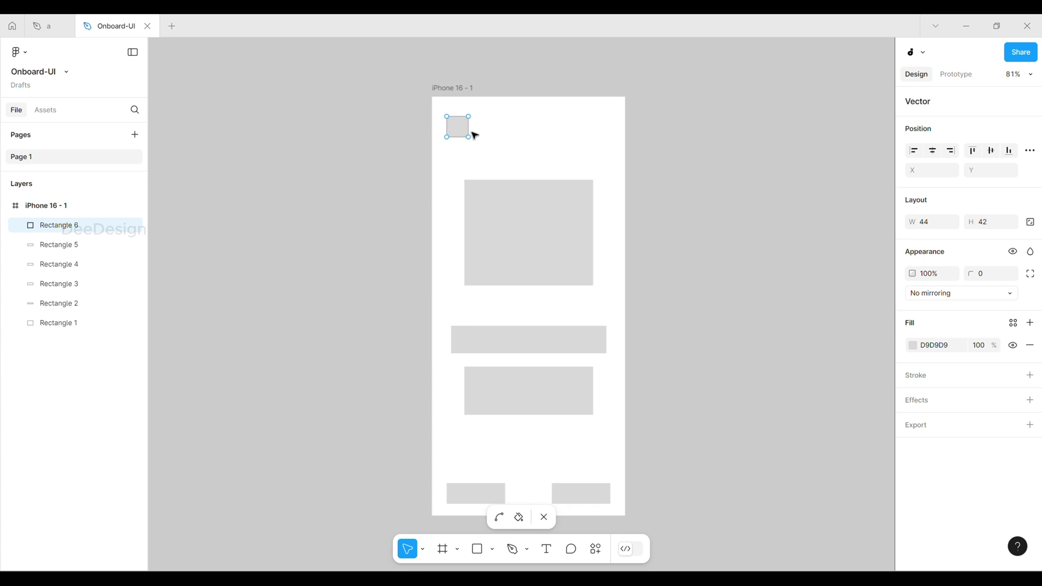
pyautogui.press('Escape')
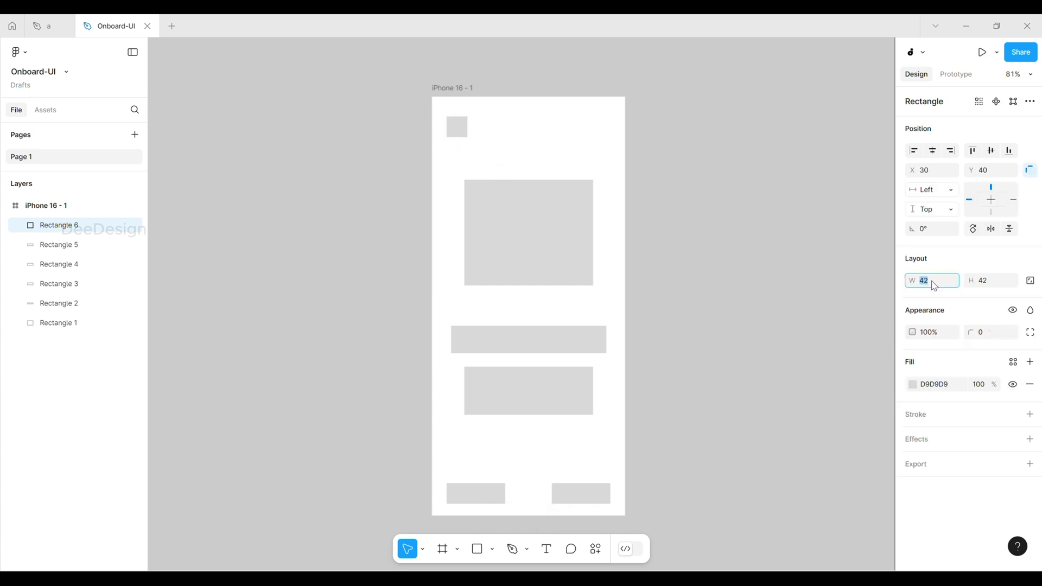
pyautogui.click(605, 154)
# - Review the wireframe's image, title, description, button and back button placeholders one by one
pyautogui.click(584, 259)
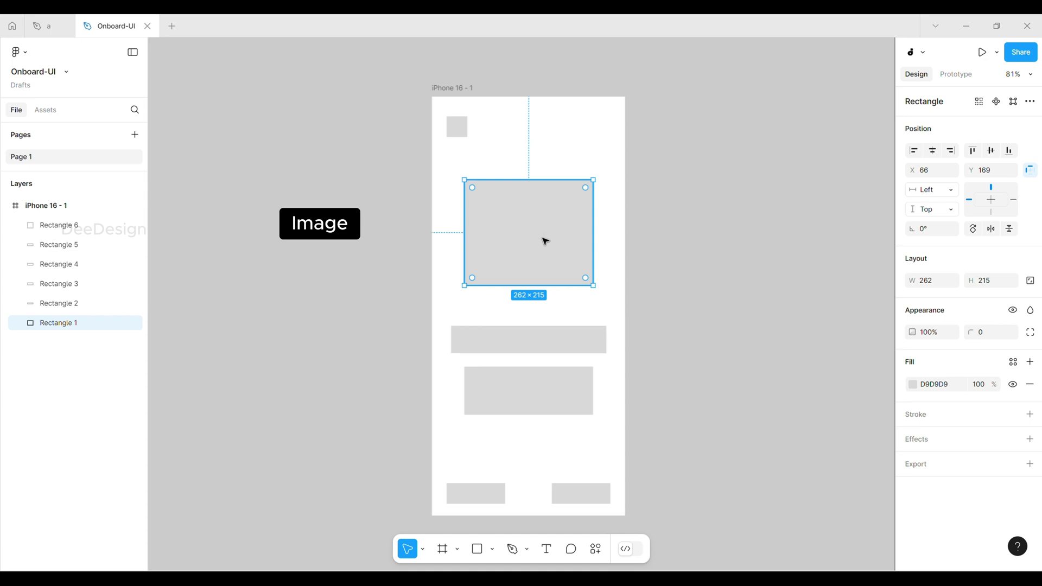
pyautogui.click(547, 348)
pyautogui.click(545, 402)
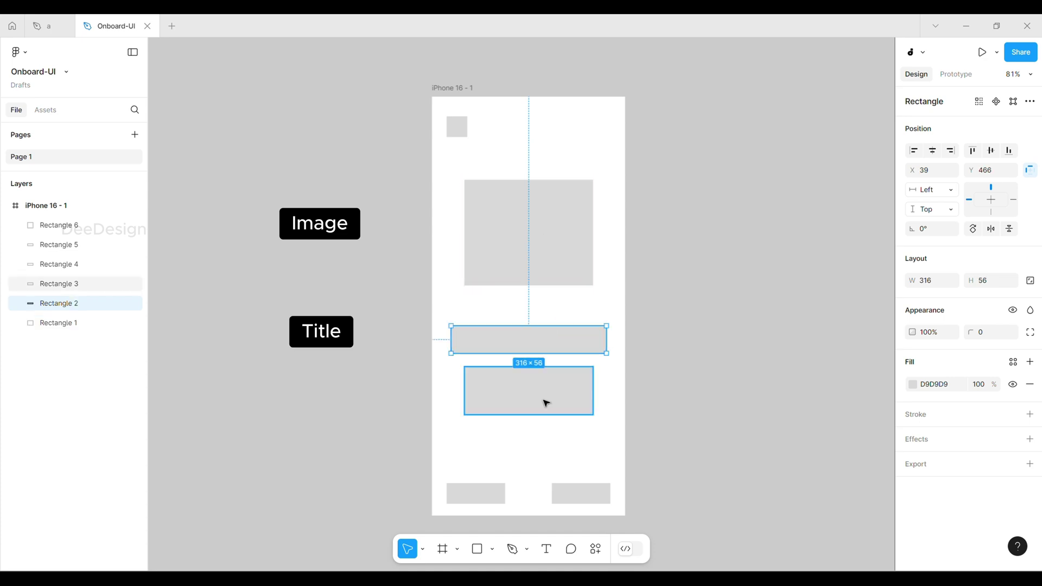
pyautogui.click(582, 498)
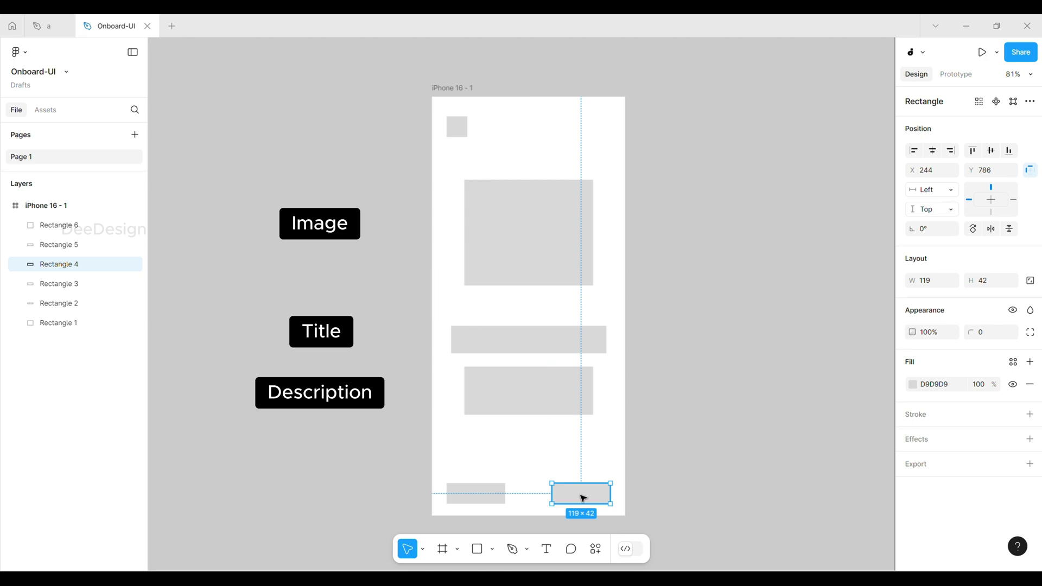
pyautogui.click(496, 500)
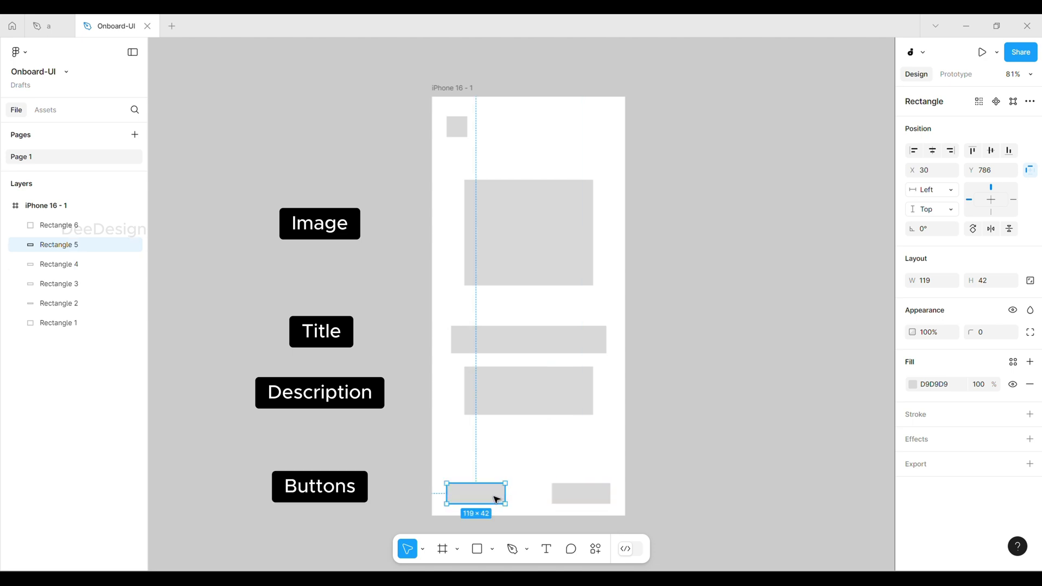
pyautogui.click(459, 128)
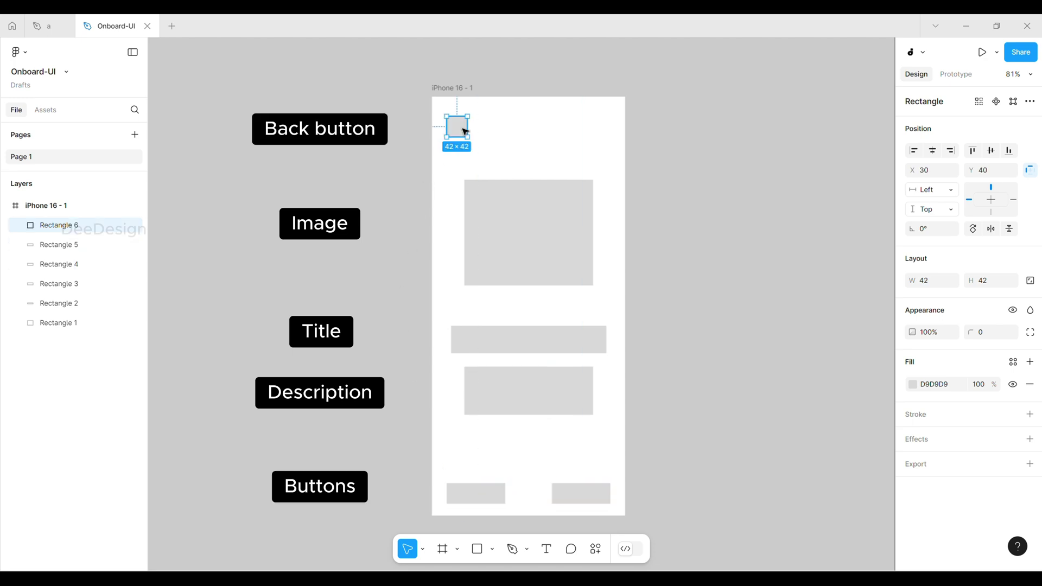
# - Duplicate the wireframe frame, name the copy onnboard1 and place it to the right of the original with a wide gap
pyautogui.click(722, 311)
pyautogui.moveTo(674, 270); pyautogui.dragTo(444, 261)
pyautogui.click(228, 82)
pyautogui.hotkey('ctrl', 'd')
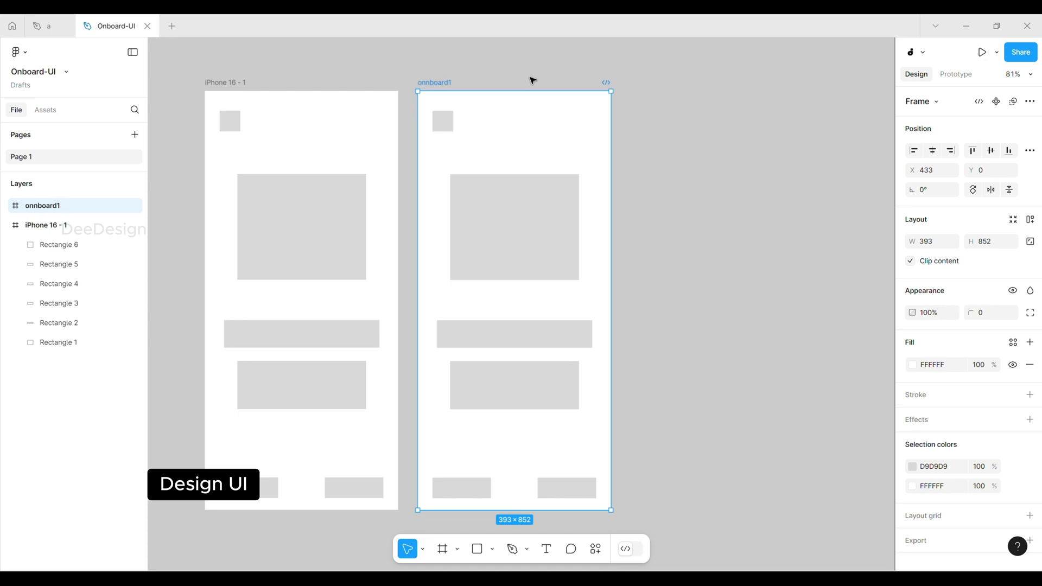
pyautogui.moveTo(446, 84); pyautogui.dragTo(486, 83)
pyautogui.click(758, 186)
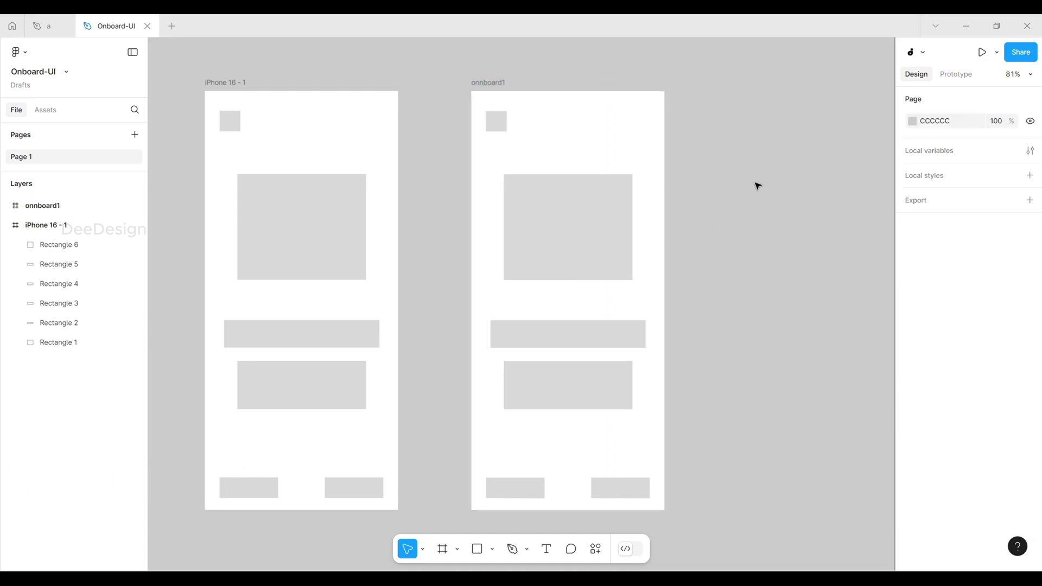
# - Delete all placeholder rectangles from the onnboard1 frame and paste the three copied illustration images above it
pyautogui.moveTo(458, 122); pyautogui.dragTo(711, 499)
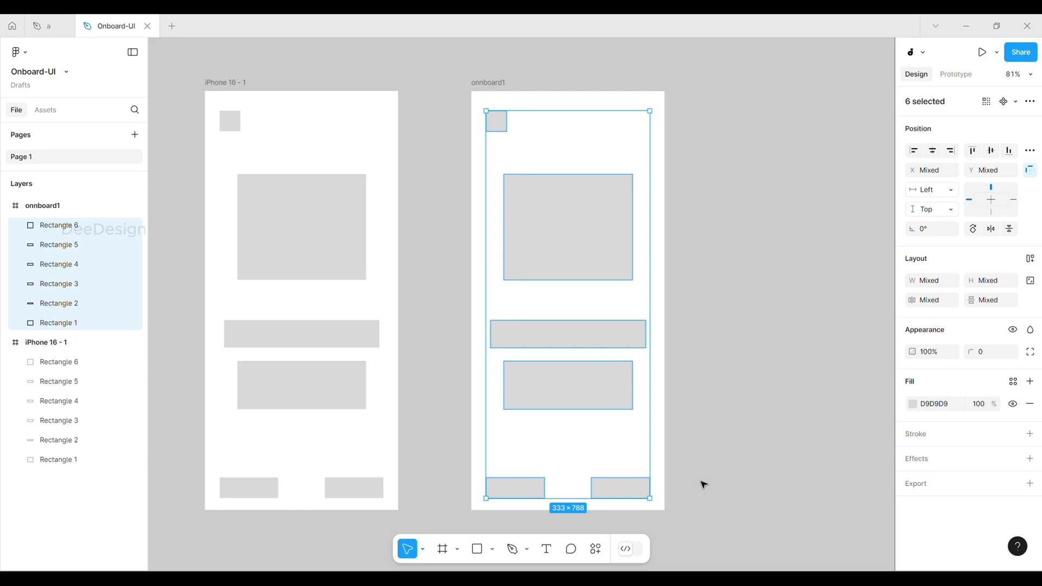
pyautogui.press('Delete')
pyautogui.scroll(-5, 753, 256)
pyautogui.moveTo(758, 237); pyautogui.dragTo(650, 288)
pyautogui.click(765, 265)
pyautogui.moveTo(752, 257); pyautogui.dragTo(668, 275)
pyautogui.hotkey('ctrl', 'v')
pyautogui.moveTo(612, 304); pyautogui.dragTo(747, 127)
pyautogui.scroll(3, 495, 177)
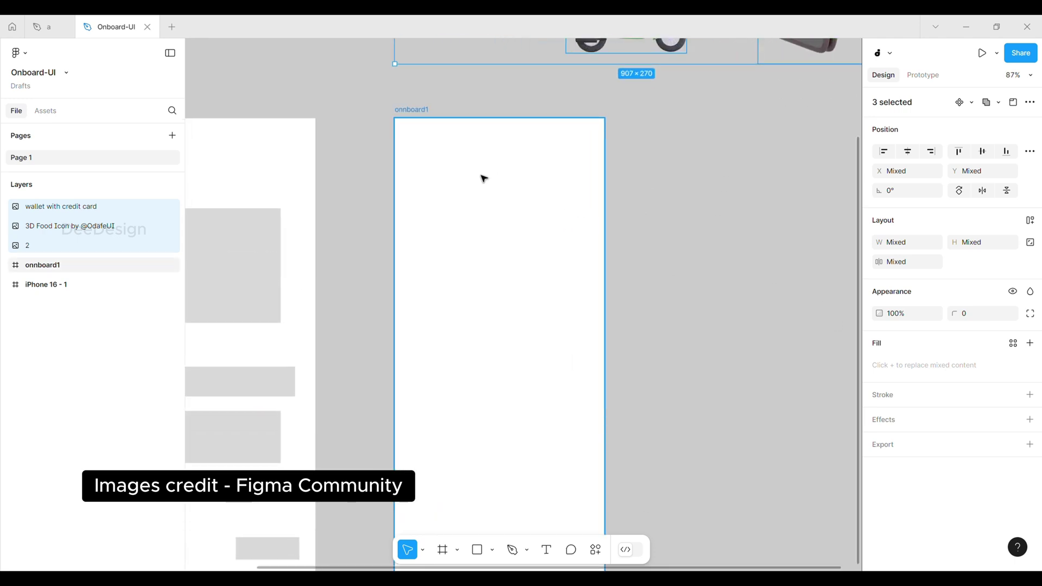
# - Move the bowl image into the upper half of onnboard1, size it to about 198 × 181 and centre it horizontally
pyautogui.scroll(-2, 509, 202)
pyautogui.click(448, 80)
pyautogui.moveTo(459, 93); pyautogui.dragTo(491, 257)
pyautogui.click(637, 232)
pyautogui.scroll(5, 445, 174)
pyautogui.moveTo(416, 238); pyautogui.dragTo(409, 178)
pyautogui.scroll(-2, 537, 205)
pyautogui.moveTo(567, 242); pyautogui.dragTo(688, 276)
pyautogui.press('alt')
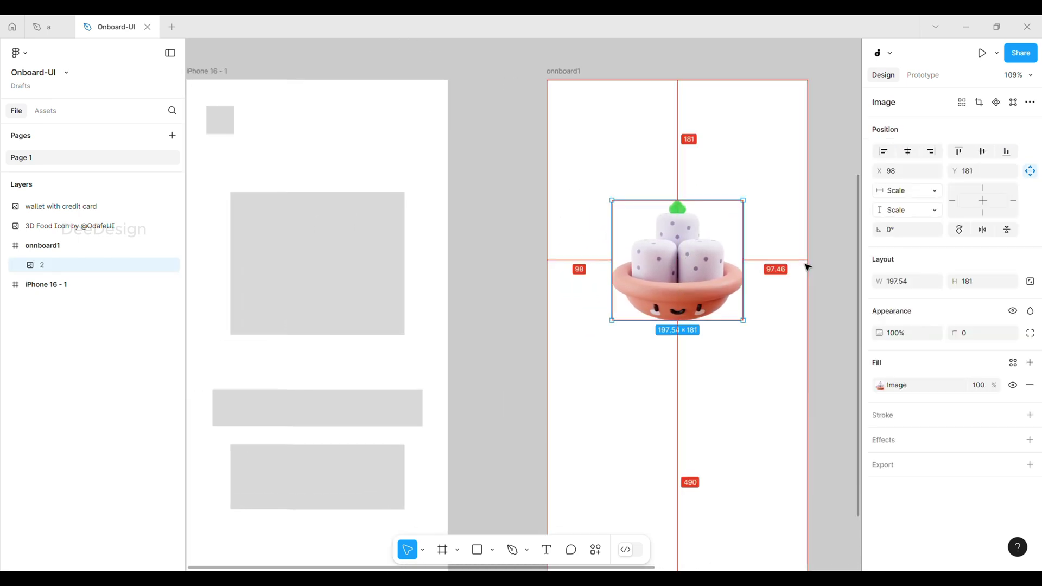
pyautogui.click(906, 152)
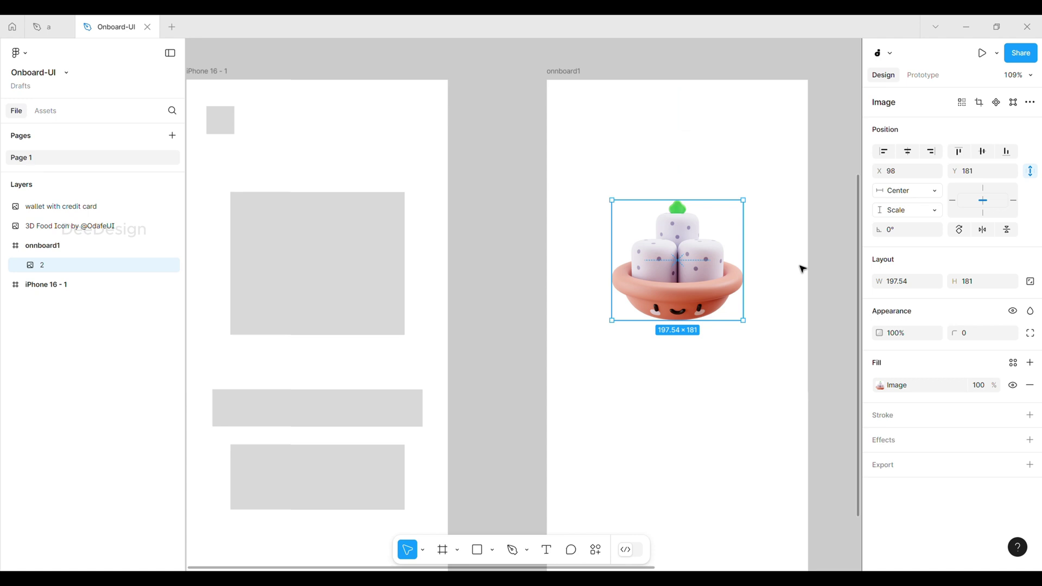
pyautogui.click(831, 245)
# - Add the title text "Browse & Order" below the bowl image and centre it horizontally in the frame
pyautogui.scroll(-4, 569, 283)
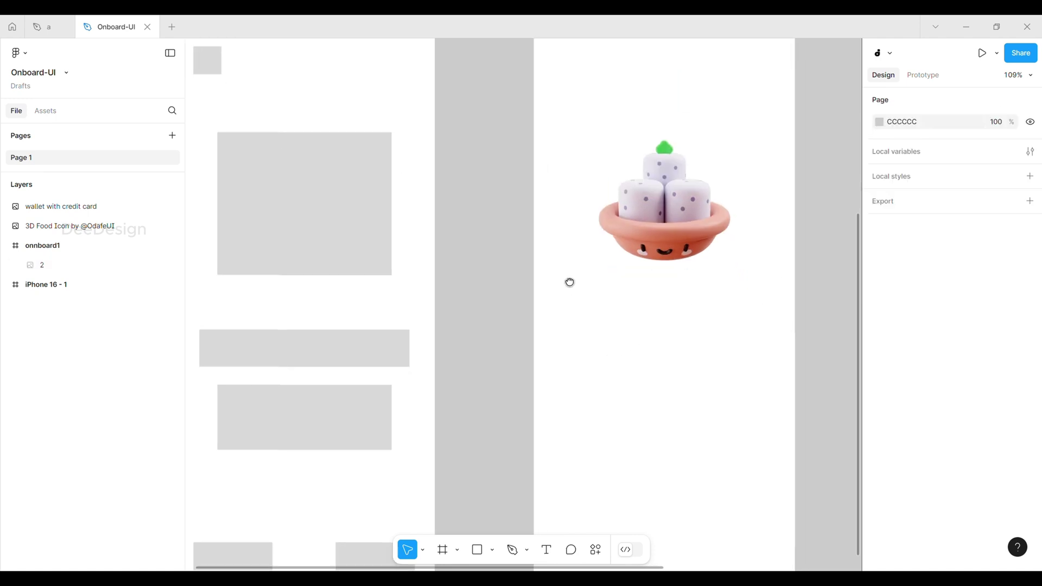
pyautogui.press('t')
pyautogui.click(653, 321)
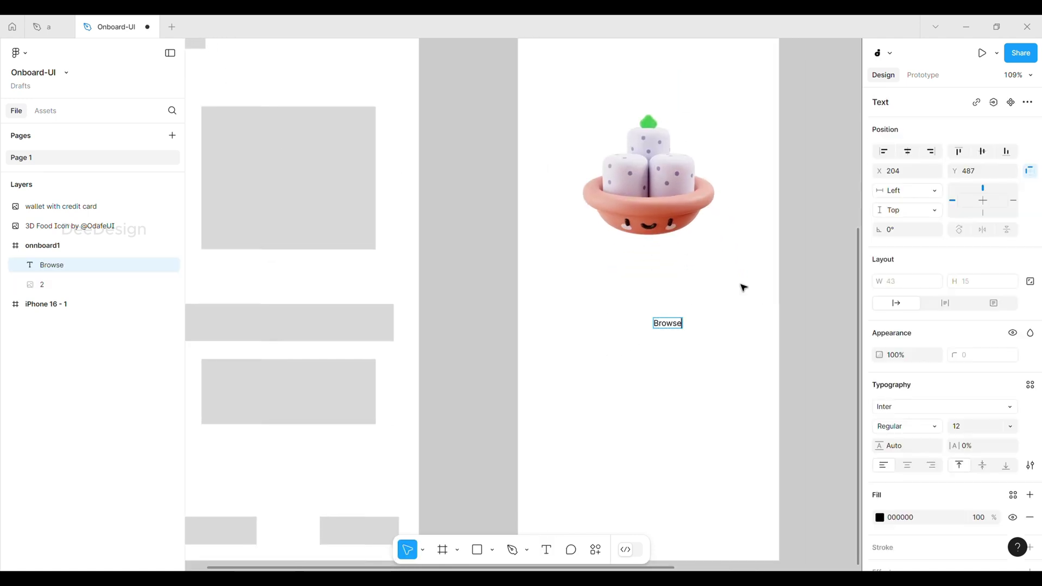
pyautogui.write('Browse & Order')
pyautogui.press('Escape')
pyautogui.click(907, 151)
# - Set the "Browse & Order" title to the Poppins font at size 40
pyautogui.click(900, 408)
pyautogui.write('pop')
pyautogui.press('Return')
pyautogui.click(962, 426)
pyautogui.write('4')
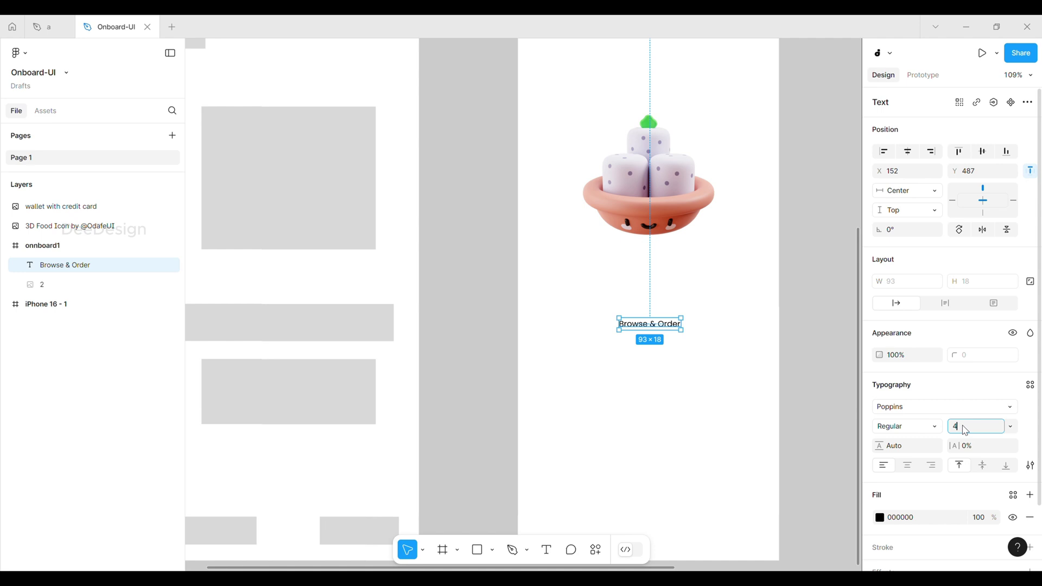
pyautogui.write('0')
pyautogui.press('Return')
# - Narrow the title's text box to a width of 300 and centre-align its text
pyautogui.moveTo(704, 340); pyautogui.dragTo(629, 328)
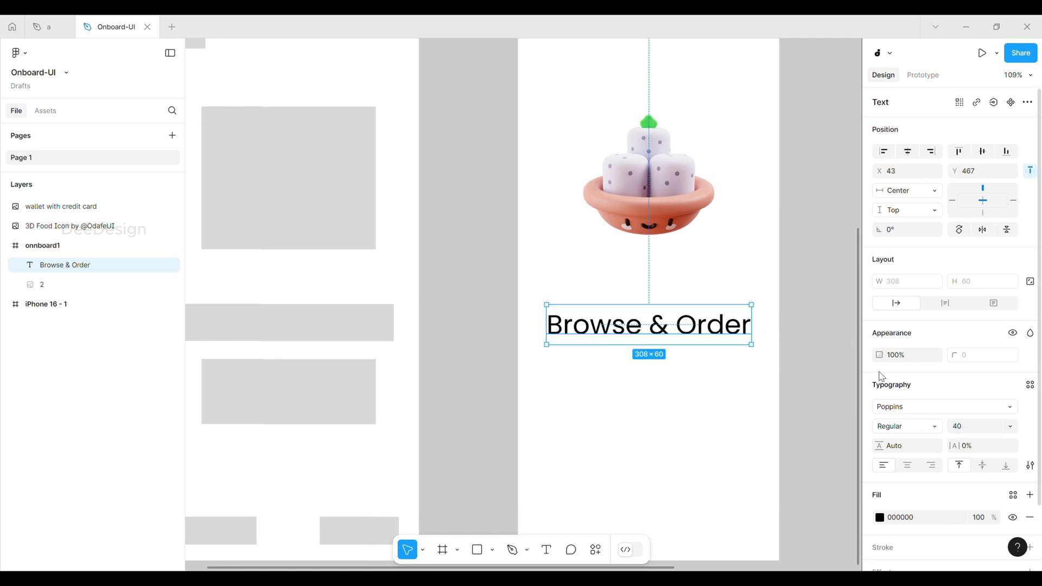
pyautogui.moveTo(751, 323); pyautogui.dragTo(748, 324)
pyautogui.click(907, 465)
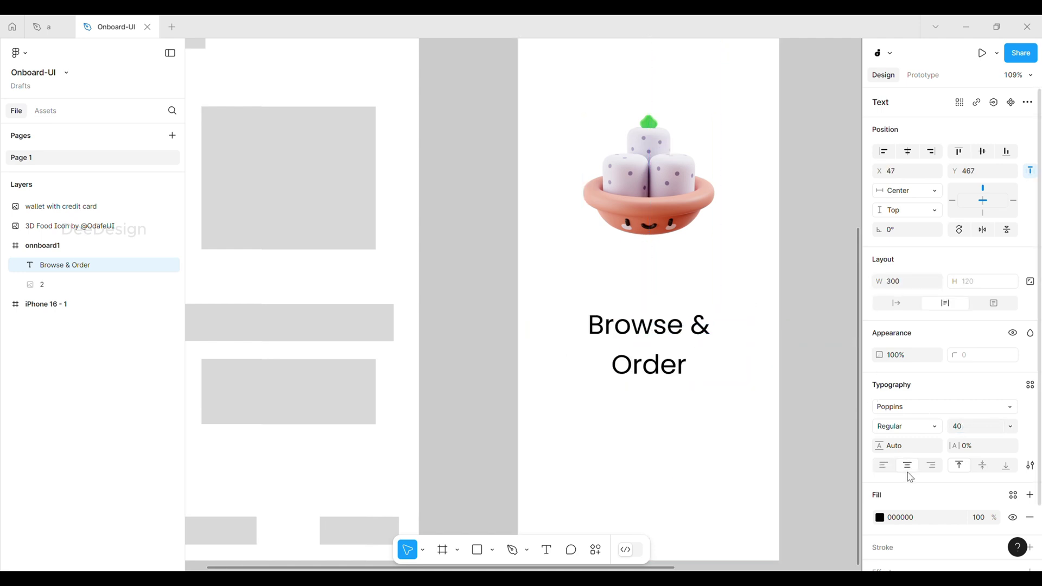
# - Set the title's line height to 40 and its font weight to Medium
pyautogui.click(914, 447)
pyautogui.moveTo(882, 444); pyautogui.dragTo(843, 449)
pyautogui.click(812, 412)
pyautogui.click(681, 365)
pyautogui.click(909, 448)
pyautogui.write('40')
pyautogui.press('Return')
pyautogui.click(907, 426)
pyautogui.click(917, 364)
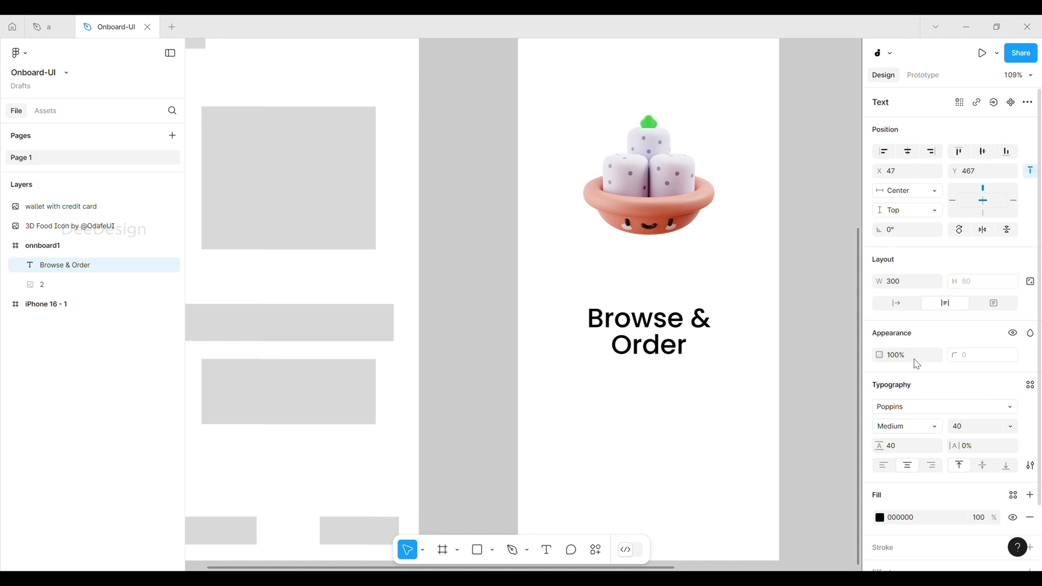
# - Tighten the title's letter spacing to -5%
pyautogui.click(980, 447)
pyautogui.press('Down')
pyautogui.press('Down')
pyautogui.press('Down')
pyautogui.press('Down')
pyautogui.press('Down')
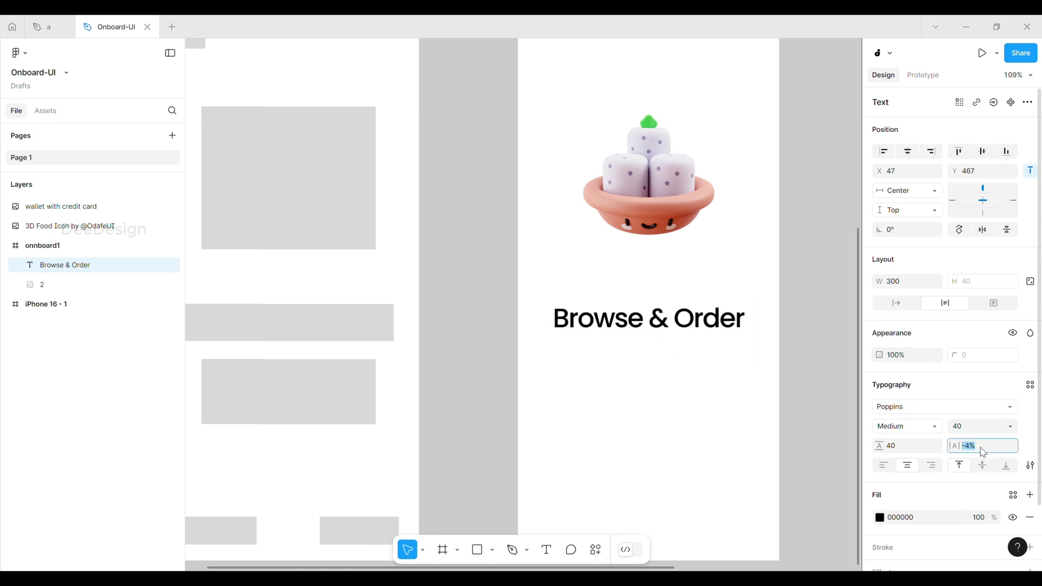
# - Narrow the title's text box to a width of 280 and move it up to Y 457
pyautogui.moveTo(747, 320); pyautogui.dragTo(742, 320)
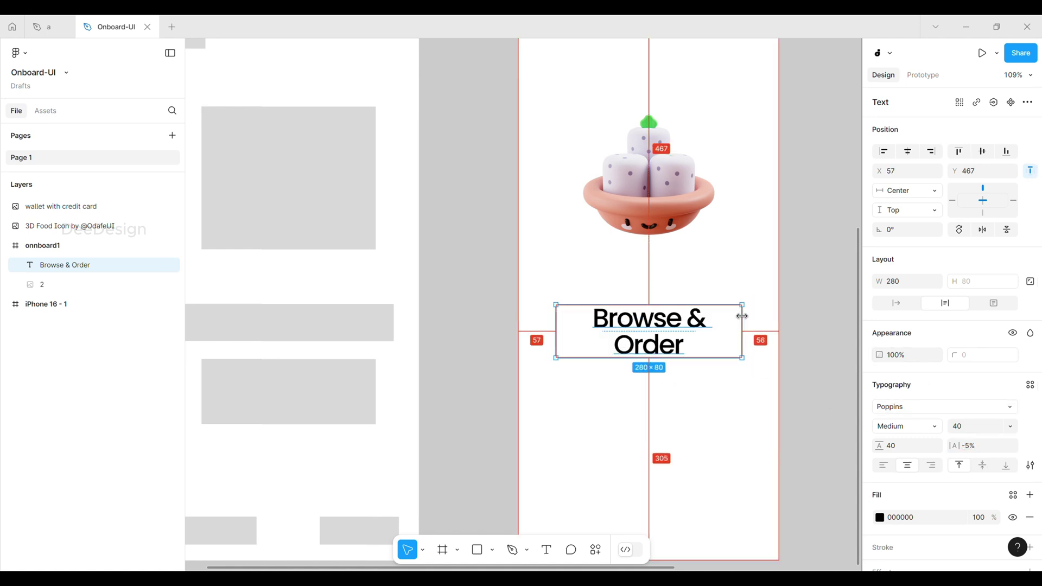
pyautogui.click(828, 320)
pyautogui.moveTo(636, 330); pyautogui.dragTo(636, 324)
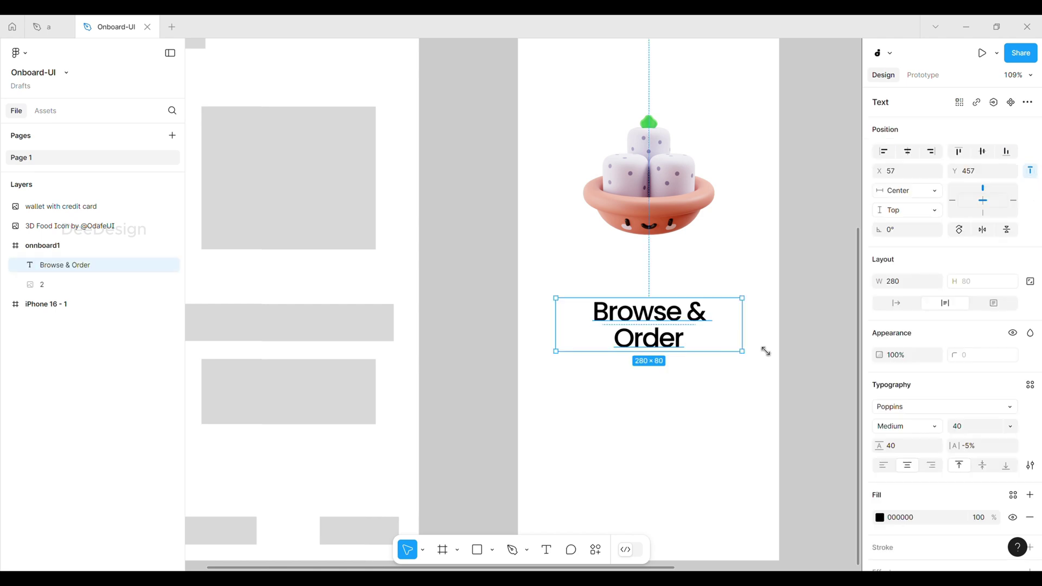
pyautogui.click(824, 344)
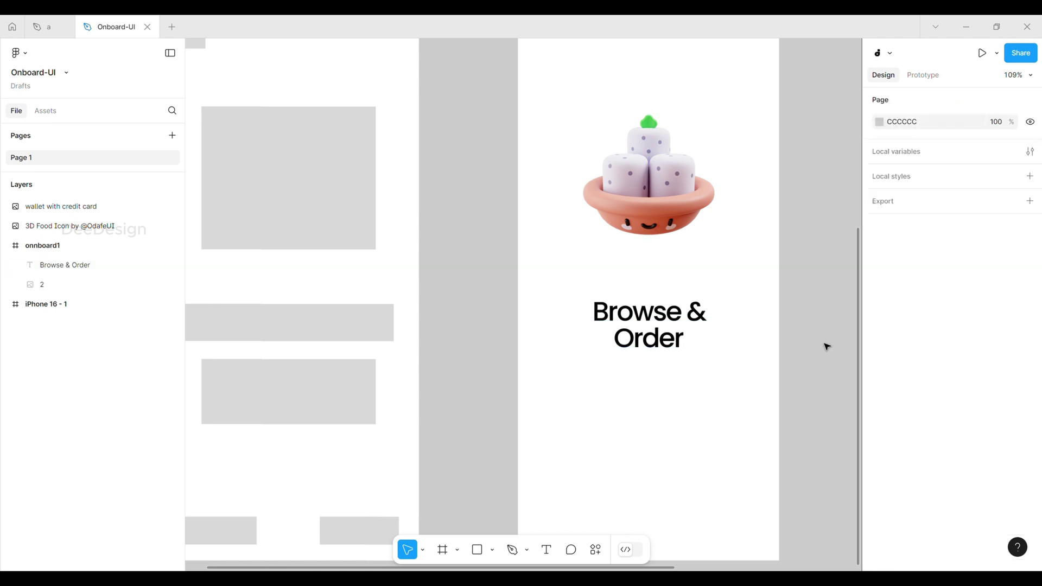
# - Duplicate the "Browse & Order" title directly below itself at about Y 564 as the description text
pyautogui.hscroll(5, 688, 307)
pyautogui.scroll(-2, 688, 307)
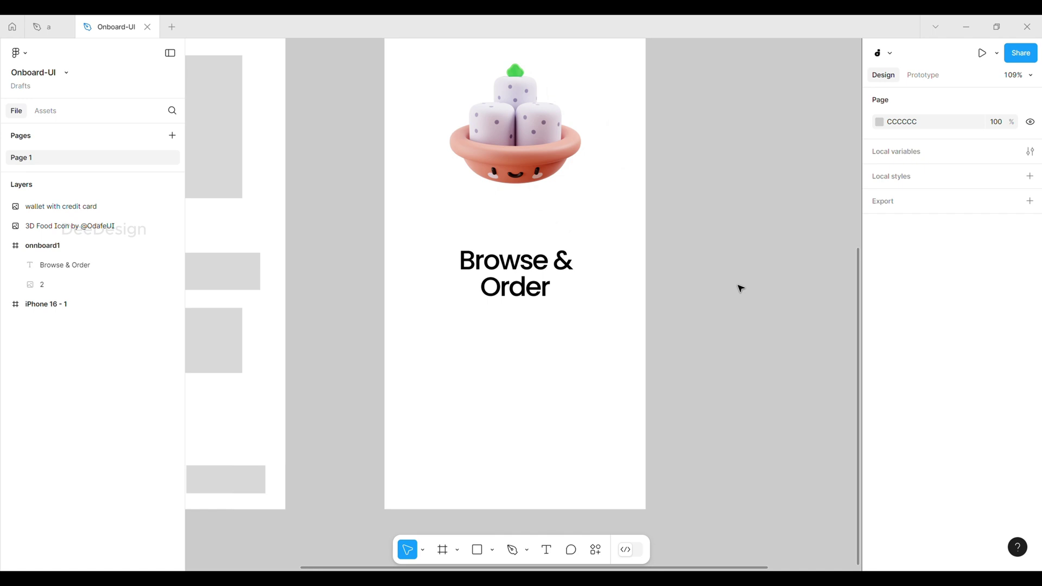
pyautogui.click(520, 265)
pyautogui.moveTo(521, 265); pyautogui.dragTo(521, 336)
# - Format the duplicated text with font size 16, line height 22, letter spacing 0% and the grey fill ABABAB
pyautogui.click(973, 425)
pyautogui.write('16')
pyautogui.press('Tab')
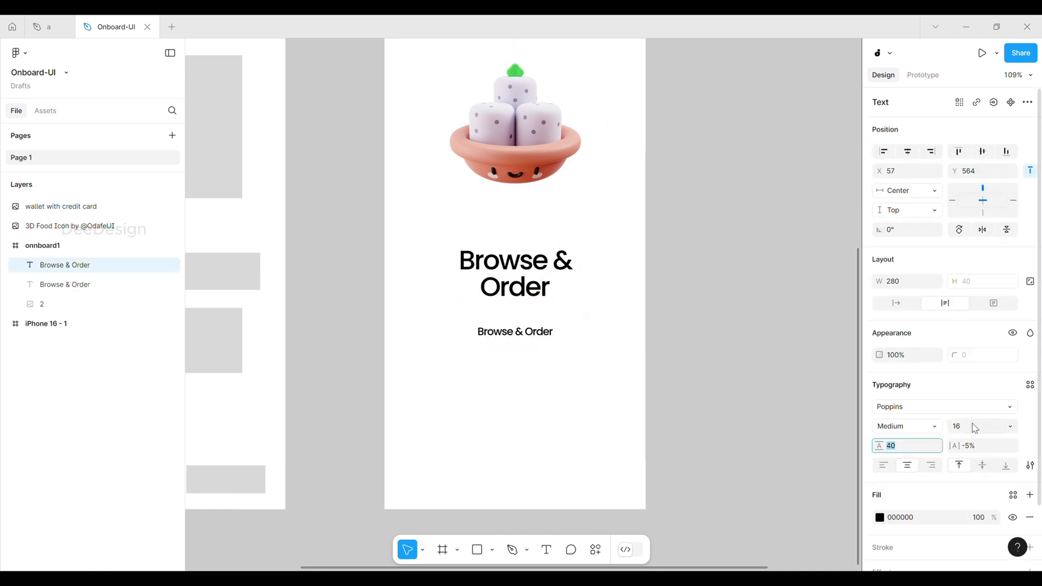
pyautogui.click(880, 518)
pyautogui.moveTo(733, 352); pyautogui.dragTo(673, 307)
# - Replace the duplicated text with "Explore a wide range of delicious dishes from your favorite restaurants, all in one place."
pyautogui.doubleClick(511, 340)
pyautogui.click(693, 333)
pyautogui.click(659, 341)
pyautogui.click(522, 336)
pyautogui.hotkey('ctrl', 'shift', 'r')
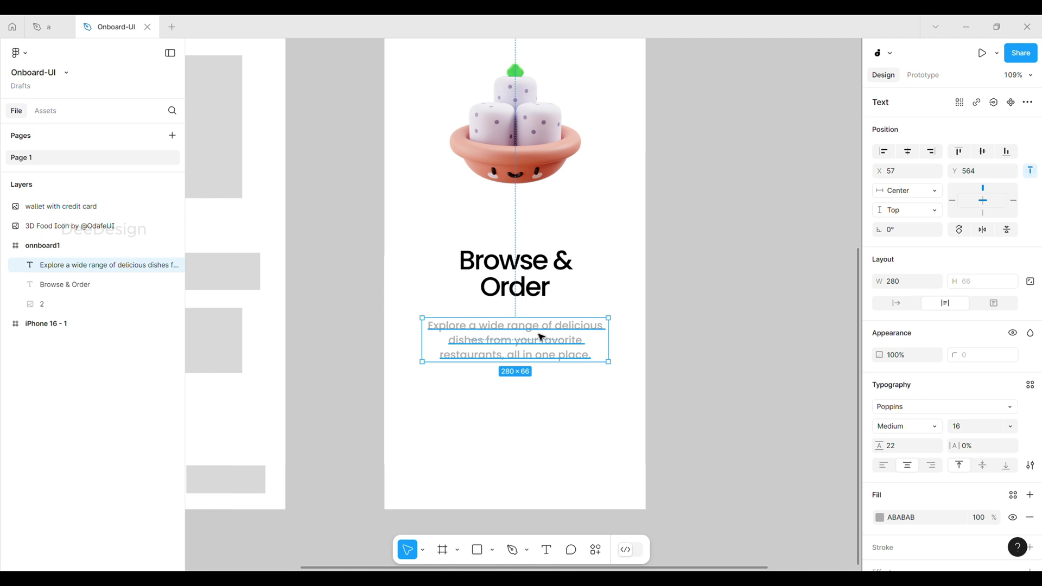
pyautogui.click(685, 350)
pyautogui.hscroll(-3, 498, 351)
pyautogui.scroll(-1, 497, 351)
pyautogui.hscroll(1, 487, 340)
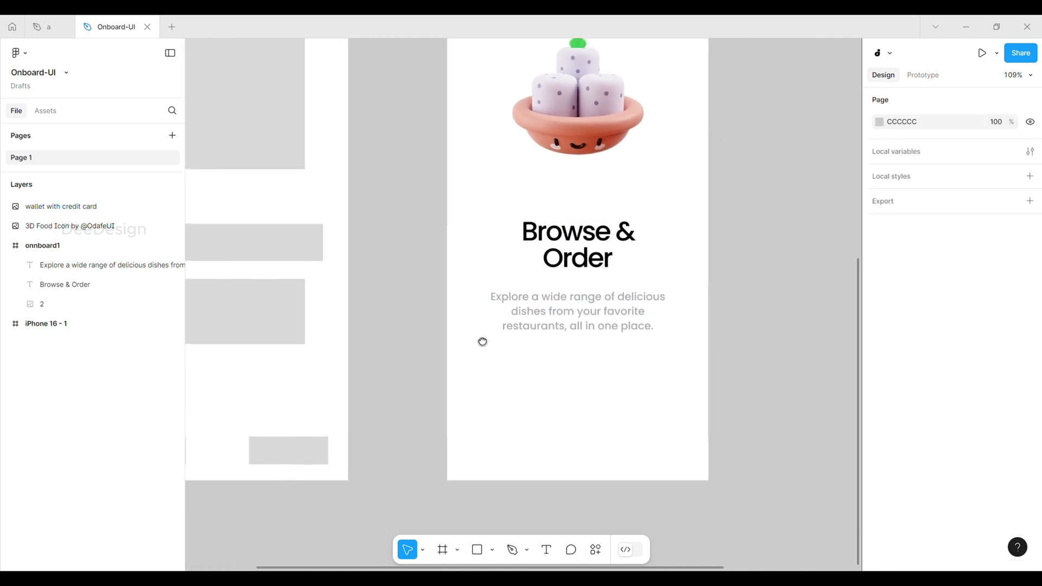
# - Add a "NEXT" text label in the lower right of the onboarding frame, at X 291, Y 788
pyautogui.press('t')
pyautogui.click(604, 434)
pyautogui.write('NEXT')
pyautogui.press('Escape')
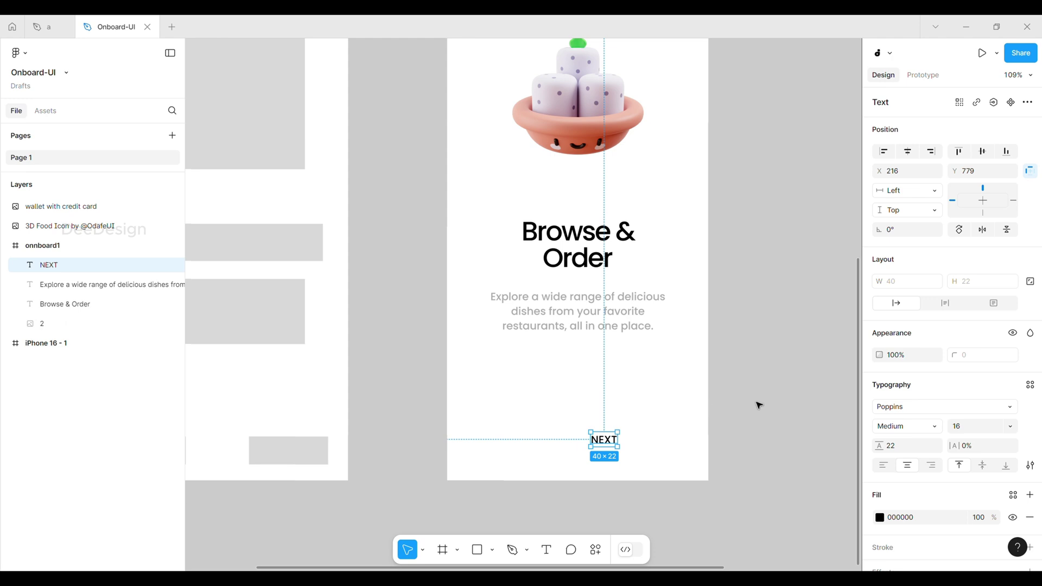
pyautogui.moveTo(603, 440); pyautogui.dragTo(648, 445)
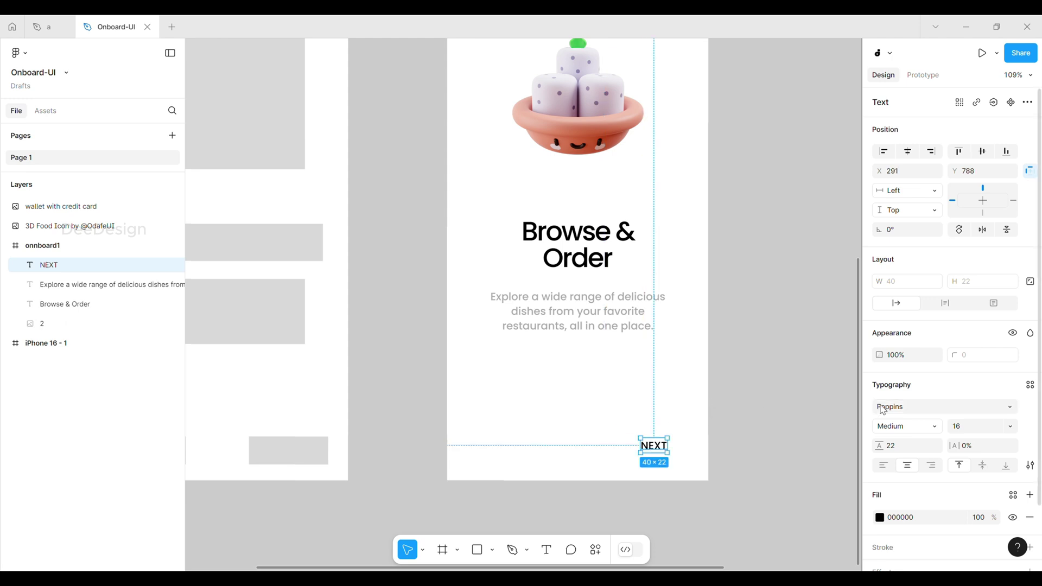
# - Wrap the NEXT label in an auto layout frame to make it a button
pyautogui.scroll(5, 719, 500)
pyautogui.rightClick(604, 395)
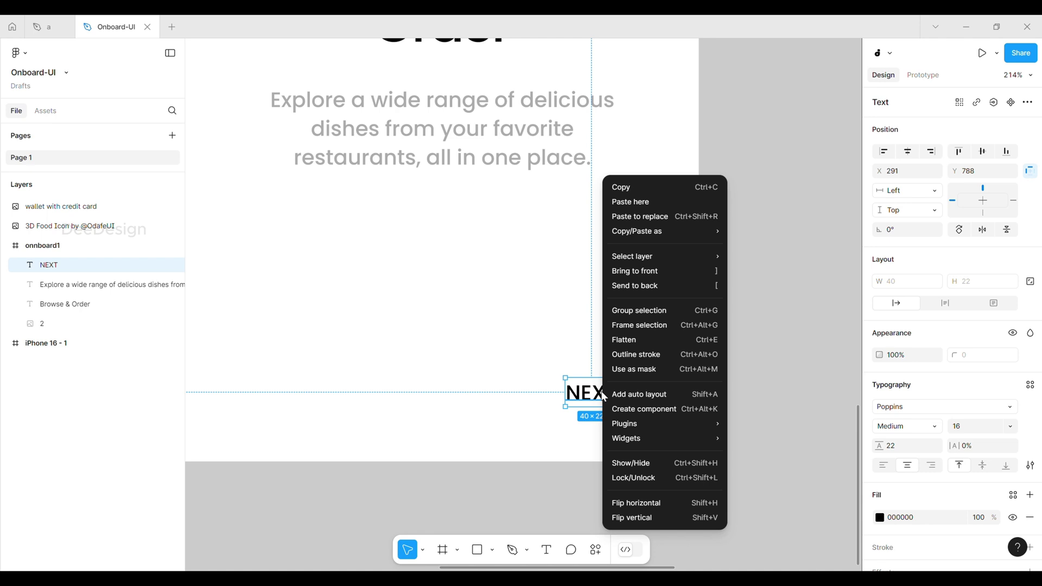
pyautogui.click(662, 394)
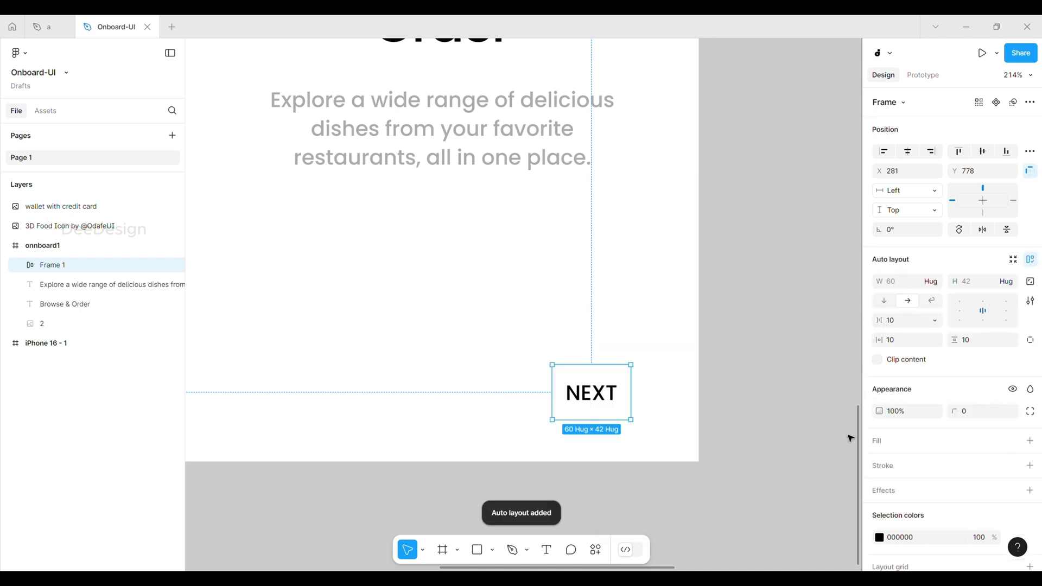
# - Fill the NEXT button with 161616 and set its label colour to FFFFFF
pyautogui.click(880, 464)
pyautogui.moveTo(737, 366); pyautogui.dragTo(716, 396)
pyautogui.click(931, 446)
pyautogui.scroll(-2, 931, 439)
pyautogui.click(879, 454)
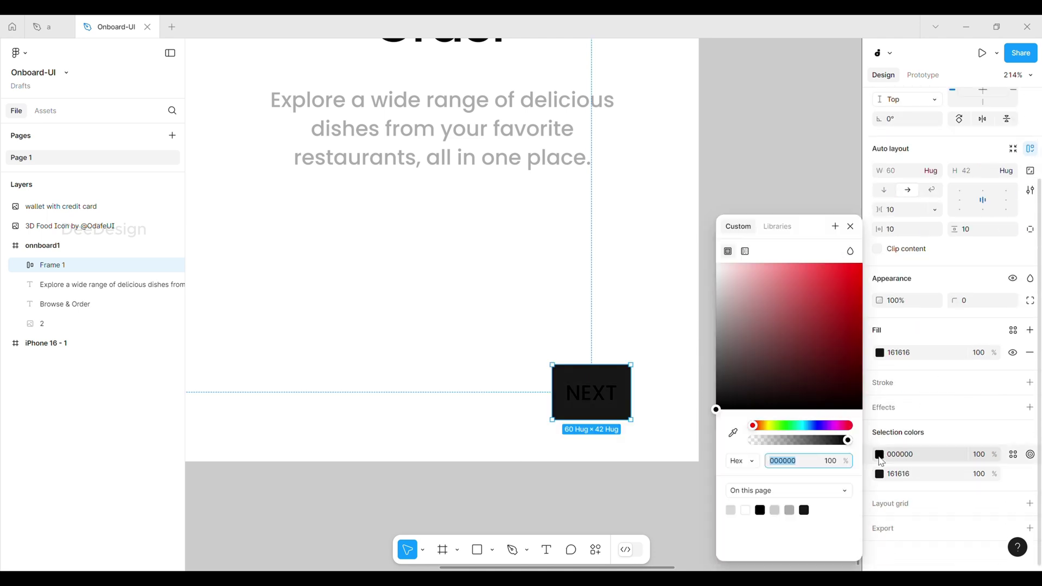
pyautogui.write('ffffff')
pyautogui.press('Return')
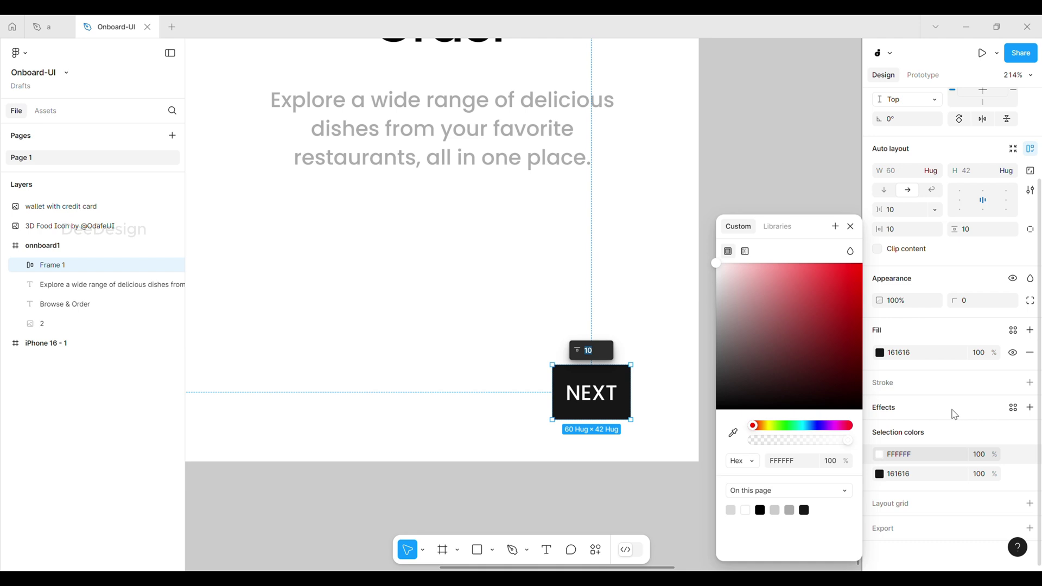
# - Set the NEXT button's horizontal padding to 24 and its vertical padding to 20
pyautogui.click(910, 229)
pyautogui.write('24')
pyautogui.click(983, 232)
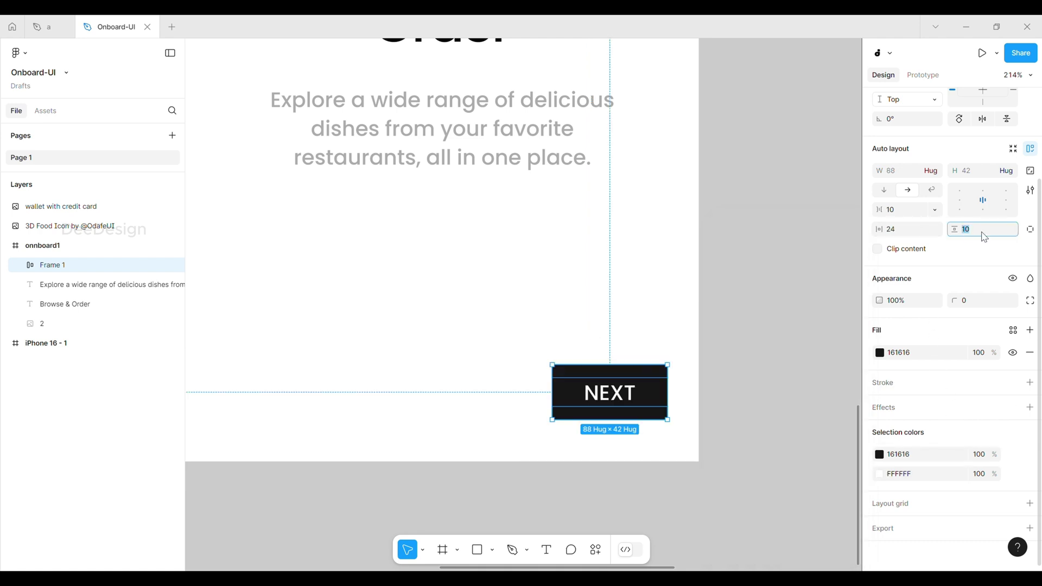
pyautogui.write('20')
pyautogui.press('Return')
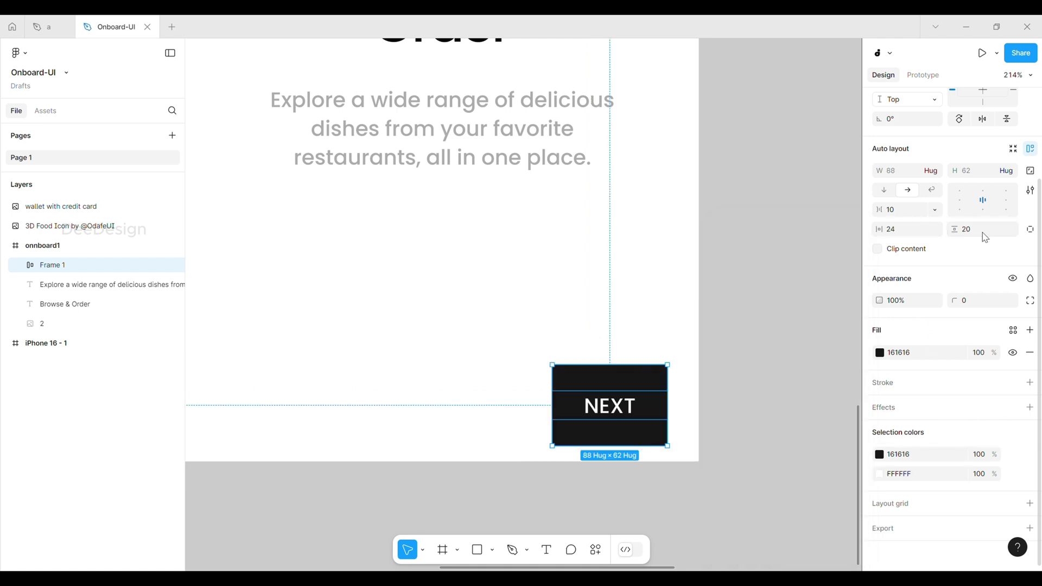
# - Move the NEXT button up and left, and set its padding to 40 horizontally and 16 vertically
pyautogui.moveTo(605, 406); pyautogui.dragTo(574, 372)
pyautogui.click(901, 233)
pyautogui.write('3')
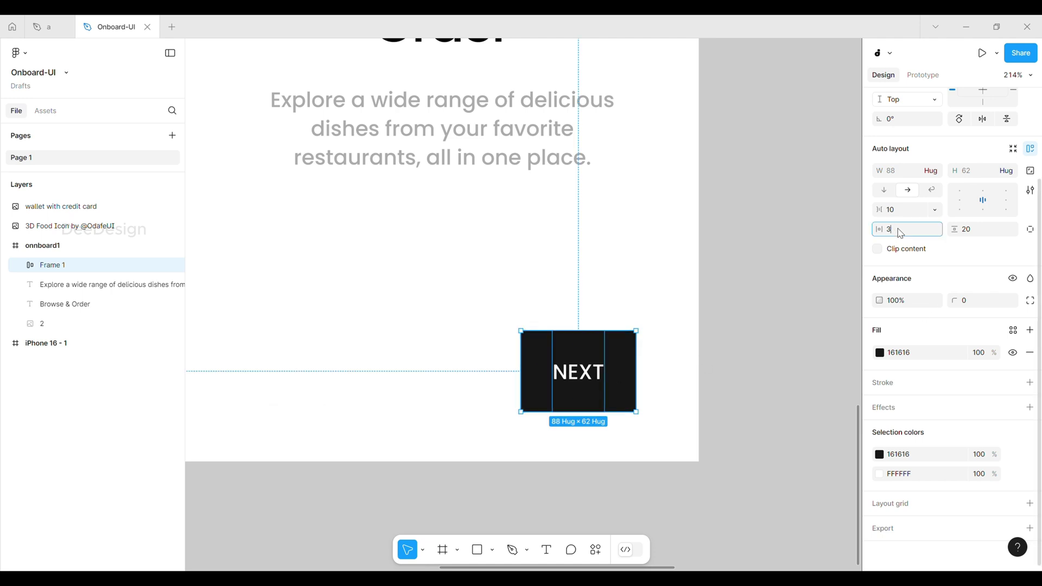
pyautogui.write('8')
pyautogui.press('Return')
pyautogui.moveTo(894, 231); pyautogui.dragTo(896, 231)
pyautogui.click(979, 233)
pyautogui.press('Down')
pyautogui.press('Down')
pyautogui.press('Down')
pyautogui.press('Down')
# - Constrain the NEXT button to the frame's right side and position it at X 237, Y 748
pyautogui.scroll(3, 984, 149)
pyautogui.click(1013, 201)
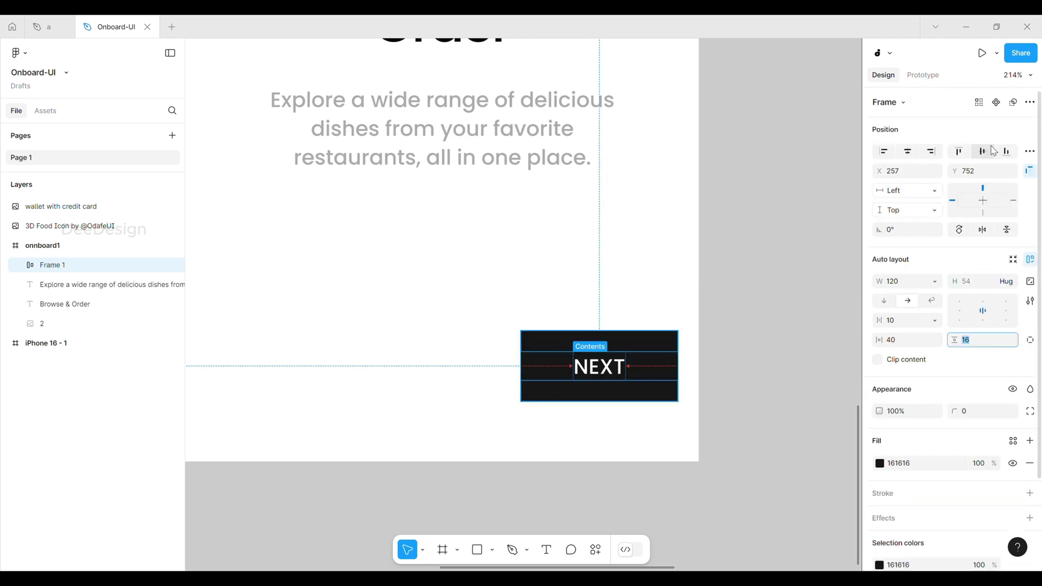
pyautogui.moveTo(625, 377); pyautogui.dragTo(596, 362)
pyautogui.scroll(-5, 767, 254)
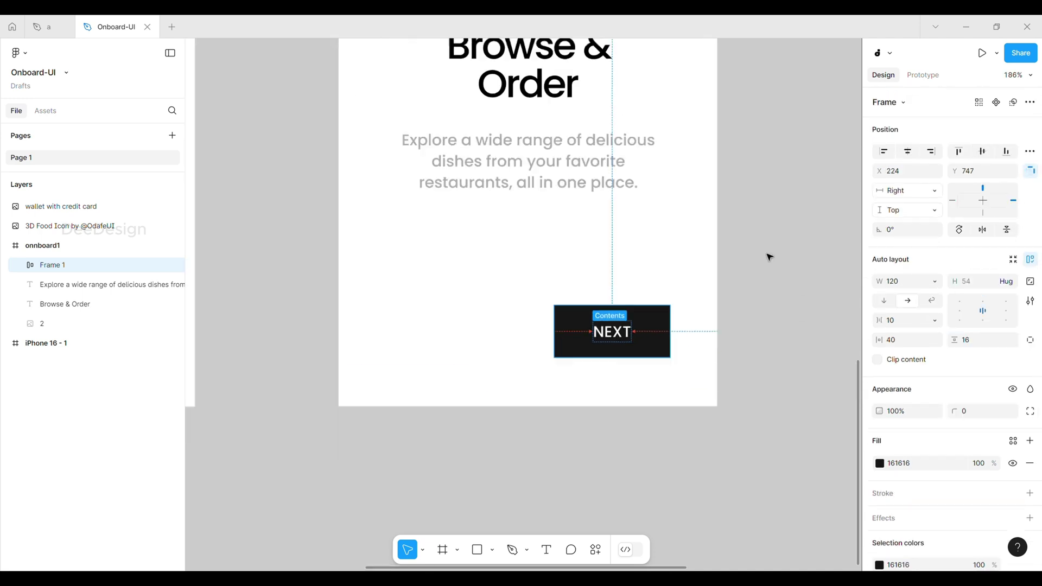
pyautogui.press('Left')
pyautogui.press('Left')
pyautogui.scroll(3, 753, 265)
pyautogui.moveTo(670, 312); pyautogui.dragTo(684, 312)
pyautogui.press('alt')
pyautogui.press('Left')
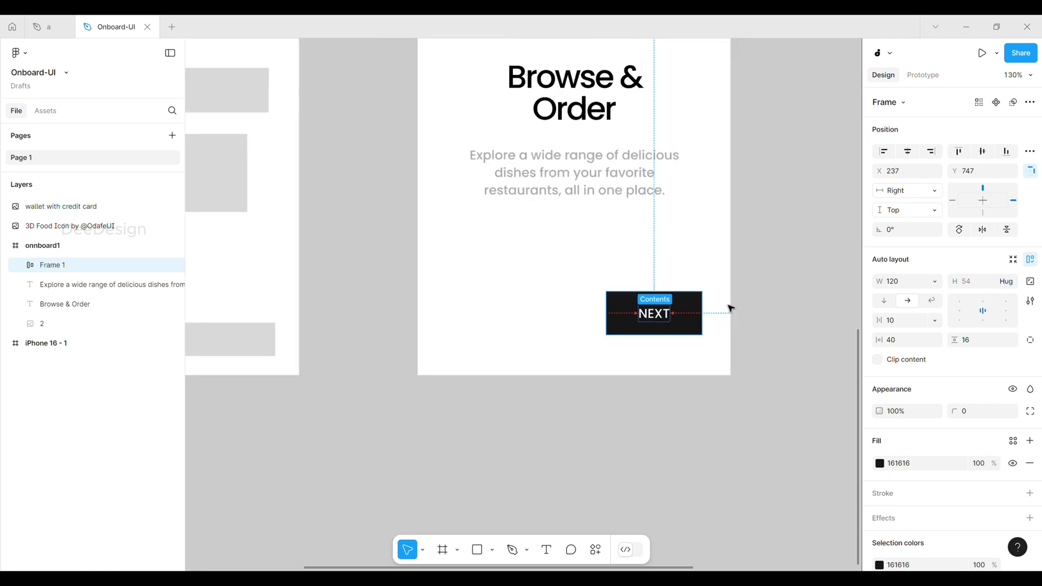
pyautogui.press('Down')
# - Round the NEXT button's corners with a radius of 6
pyautogui.click(754, 302)
pyautogui.click(684, 314)
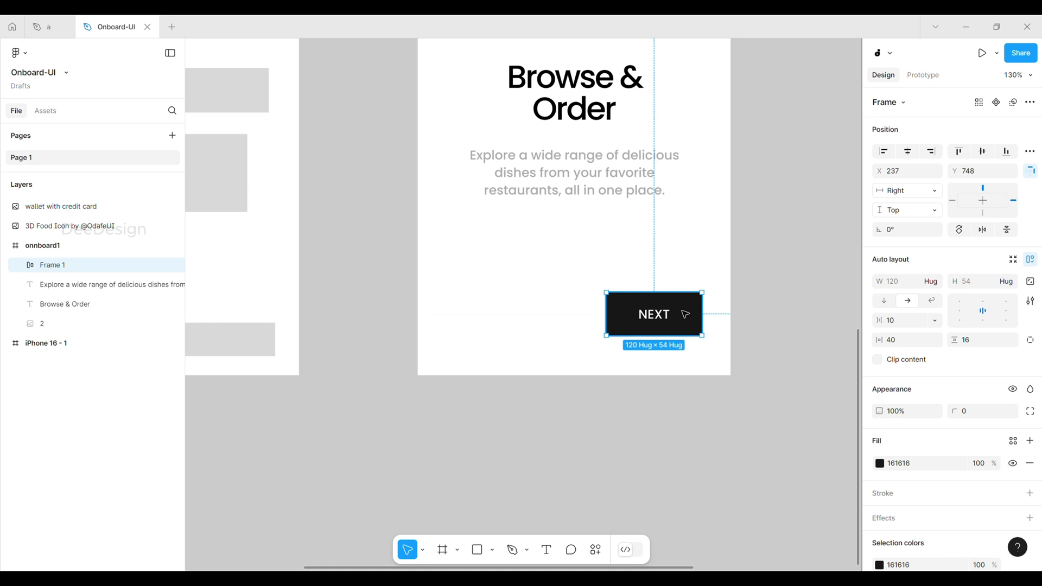
pyautogui.click(980, 416)
pyautogui.write('6')
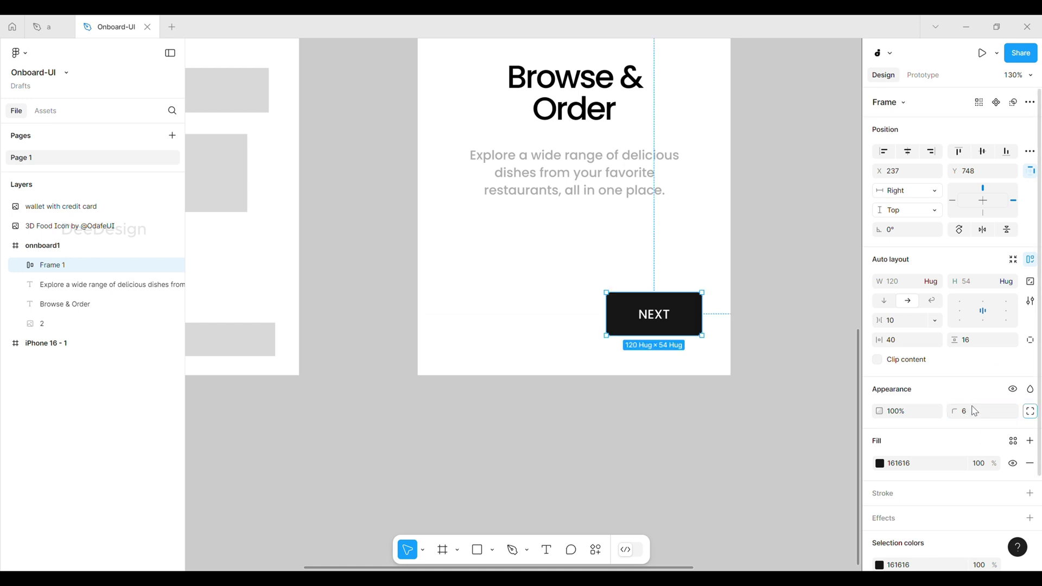
pyautogui.click(786, 326)
# - Duplicate the NEXT button to the left side of the onboarding frame, in the same row as the original
pyautogui.click(611, 312)
pyautogui.moveTo(611, 312); pyautogui.dragTo(415, 320)
pyautogui.click(637, 325)
pyautogui.click(502, 317)
pyautogui.press('Right')
# - Change the duplicated button's fill to white
pyautogui.scroll(-1, 947, 401)
pyautogui.scroll(-2, 923, 390)
pyautogui.click(880, 354)
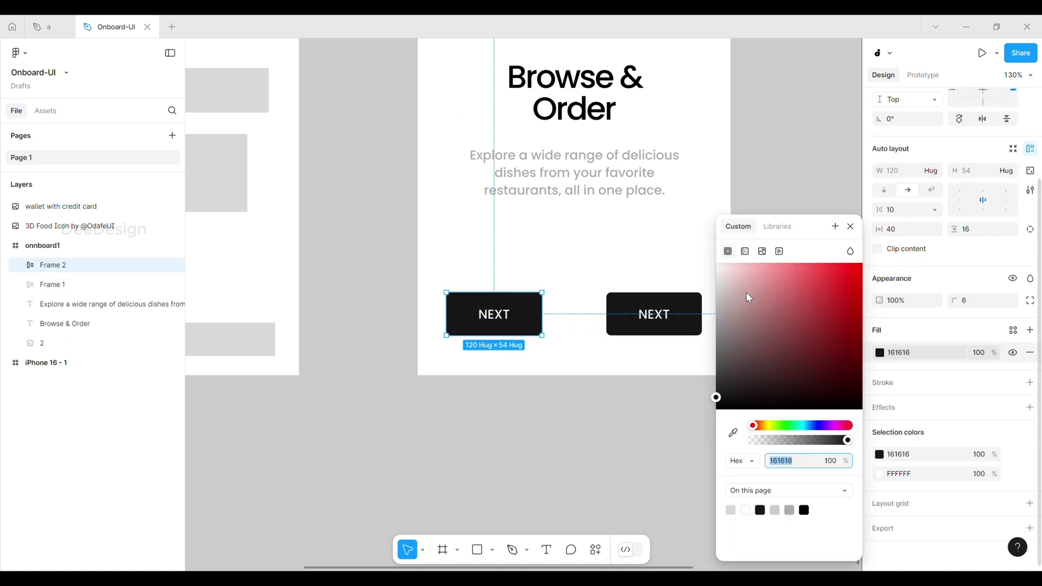
pyautogui.moveTo(778, 314); pyautogui.dragTo(716, 263)
# - Recolour the duplicated button's label to 161616, sampled from the NEXT button
pyautogui.doubleClick(497, 313)
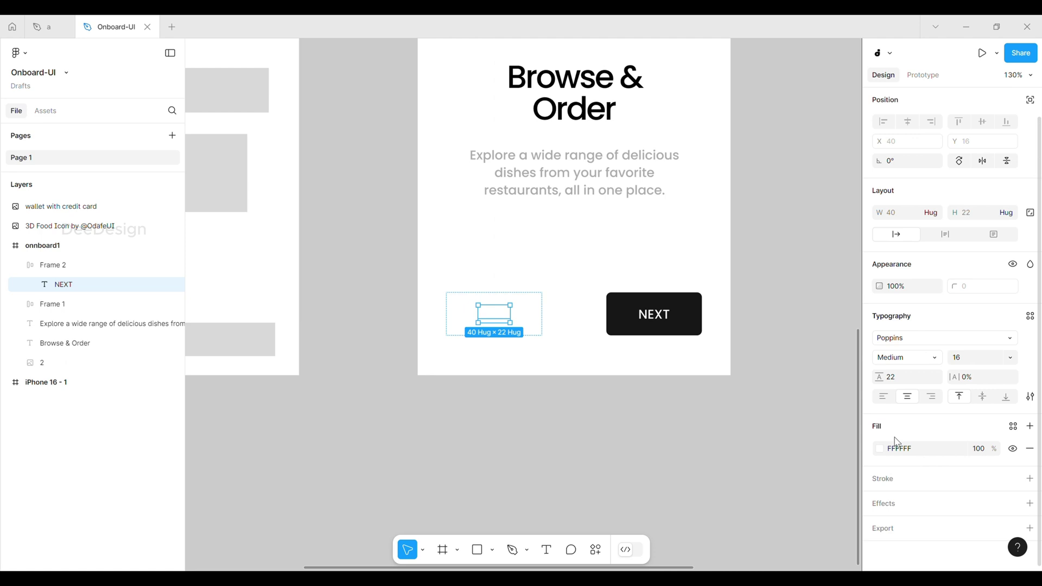
pyautogui.click(880, 448)
pyautogui.click(732, 433)
pyautogui.click(692, 329)
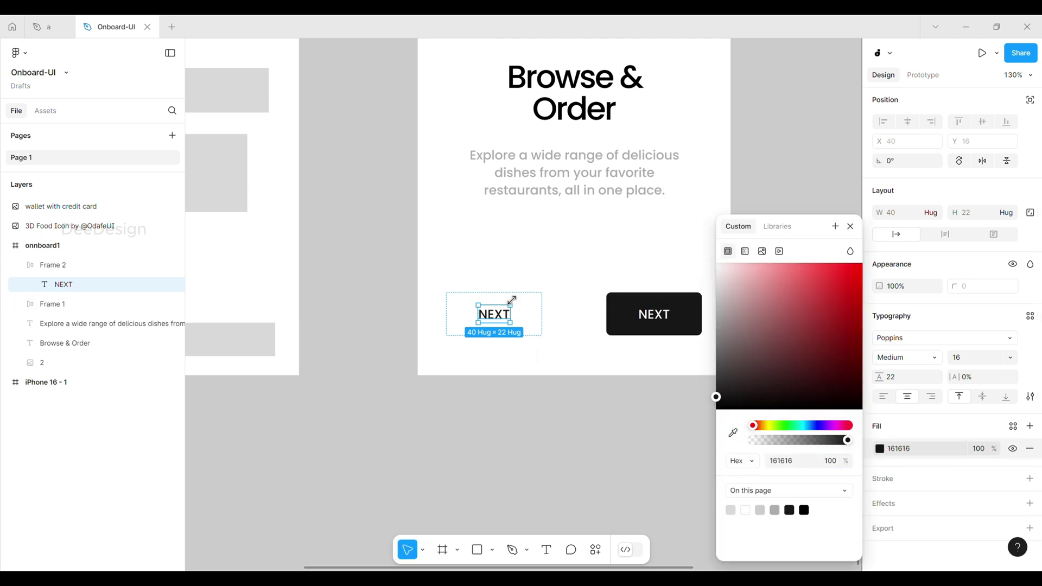
# - Change the duplicated button's label to "SKIP" and colour it ABABAB, sampled from the description text
pyautogui.press('Return')
pyautogui.write('SKIP')
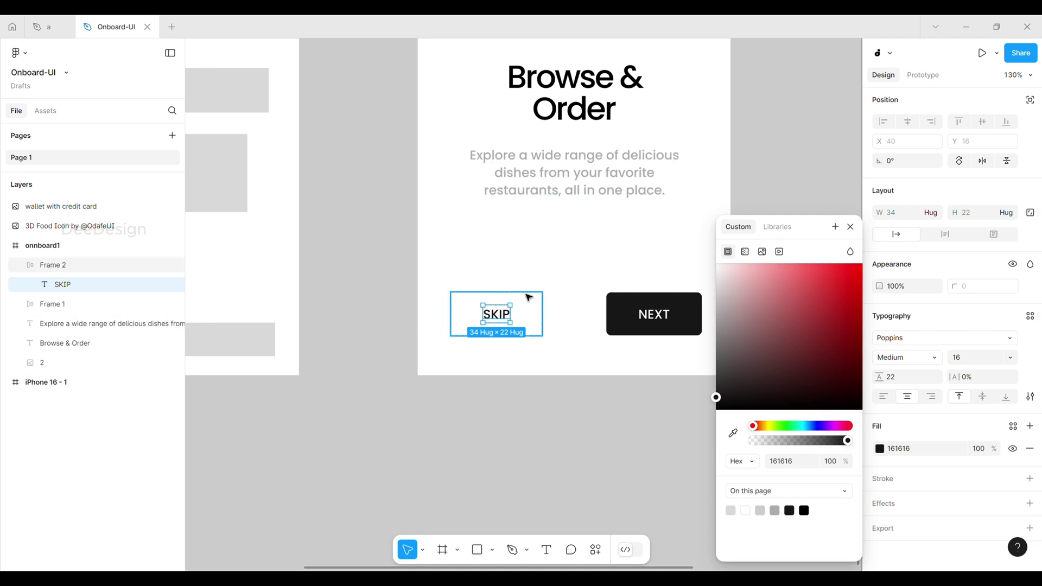
pyautogui.scroll(5, 524, 296)
pyautogui.press('i')
pyautogui.click(680, 66)
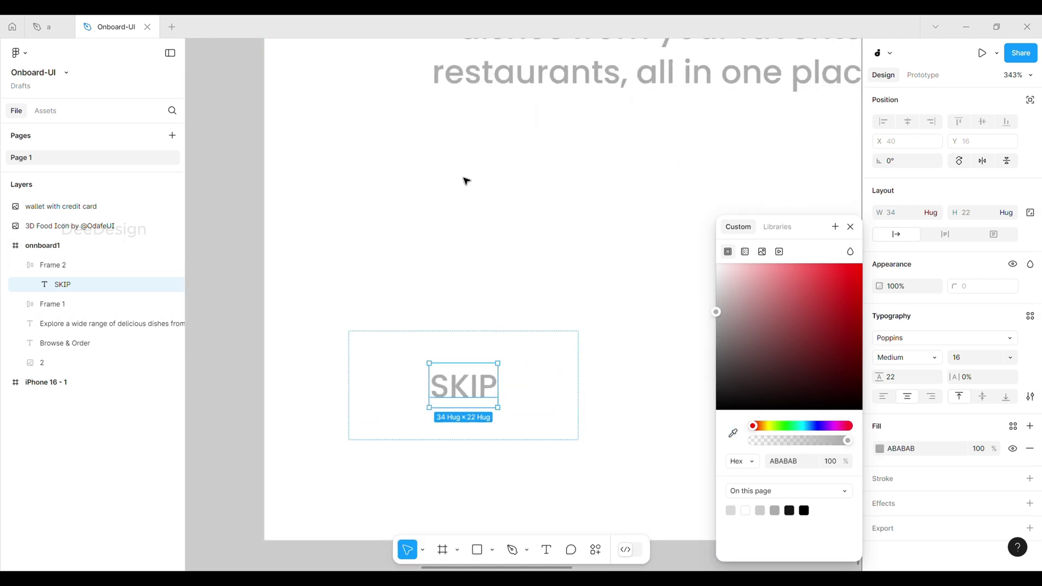
pyautogui.scroll(-8, 591, 428)
pyautogui.click(591, 428)
# - Draw a left-pointing chevron about 6 × 12 with the Pen tool near the onnboard1 frame's upper left corner, with stroke weight 2
pyautogui.scroll(2, 660, 258)
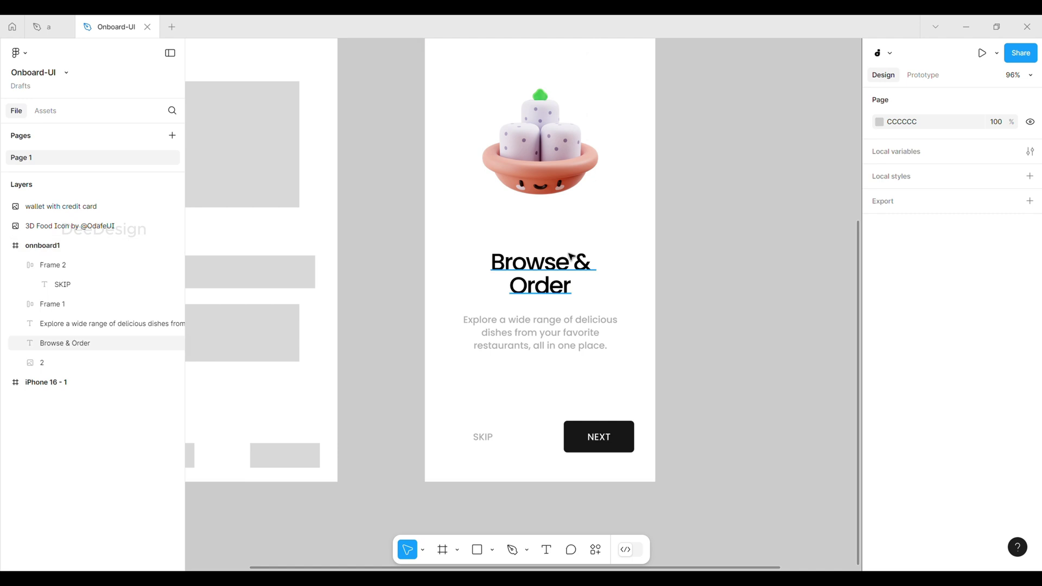
pyautogui.scroll(-2, 564, 245)
pyautogui.scroll(1, 644, 191)
pyautogui.moveTo(600, 193); pyautogui.dragTo(686, 244)
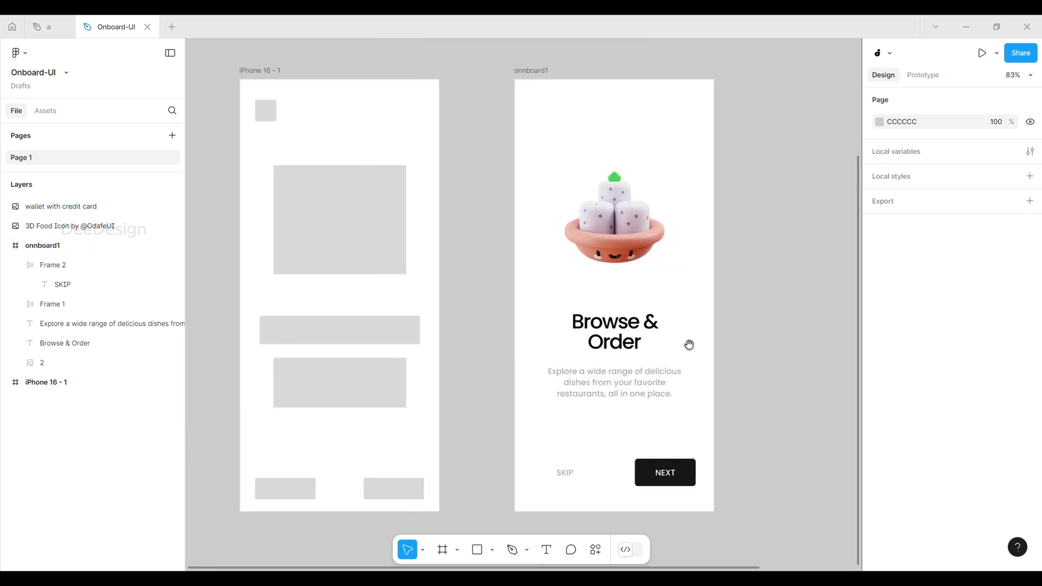
pyautogui.click(273, 112)
pyautogui.click(666, 95)
pyautogui.scroll(10, 666, 95)
pyautogui.moveTo(433, 111); pyautogui.dragTo(433, 213)
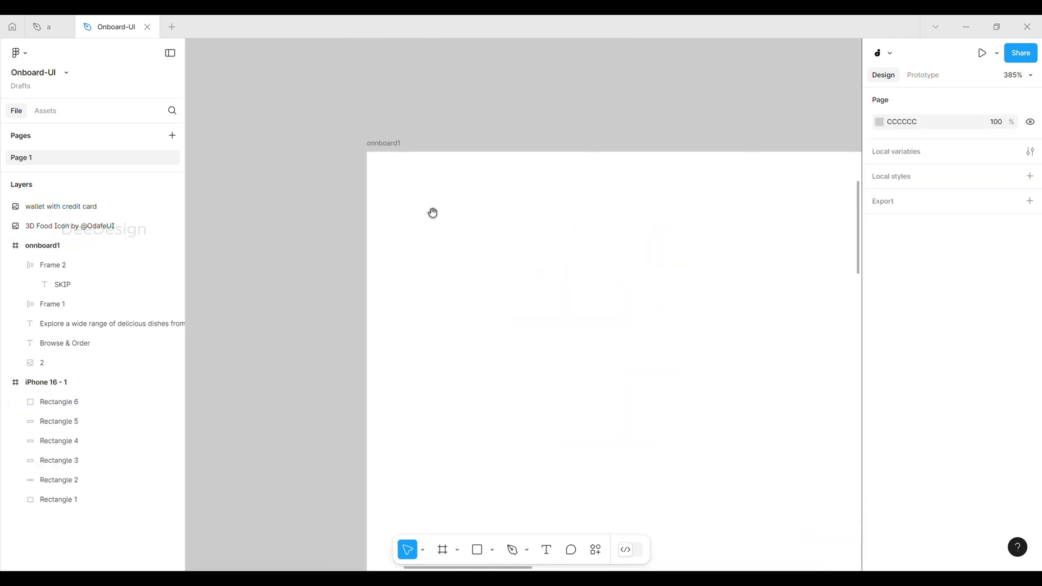
pyautogui.click(492, 550)
pyautogui.click(513, 550)
pyautogui.click(430, 191)
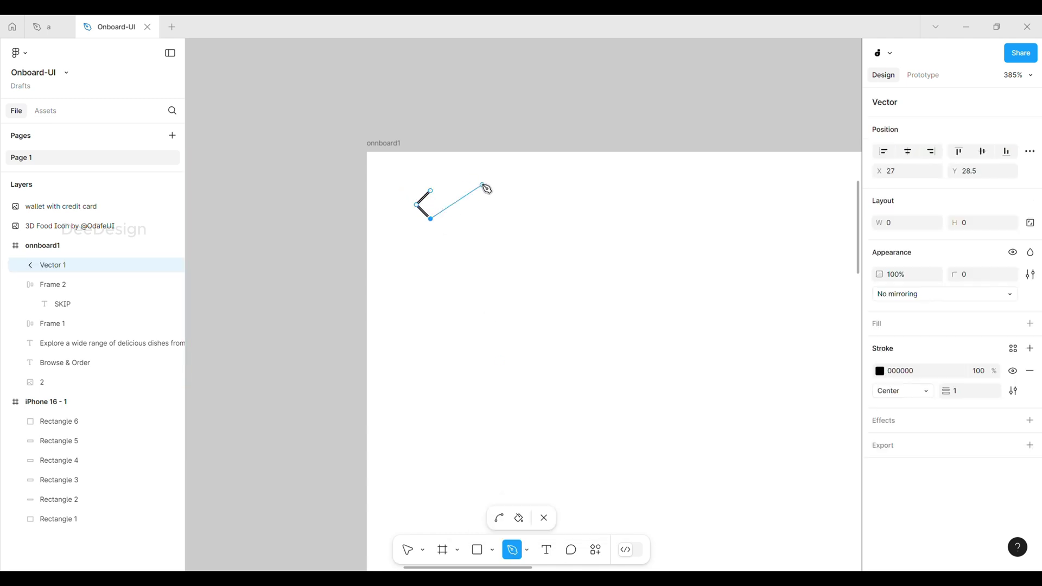
pyautogui.press('Escape')
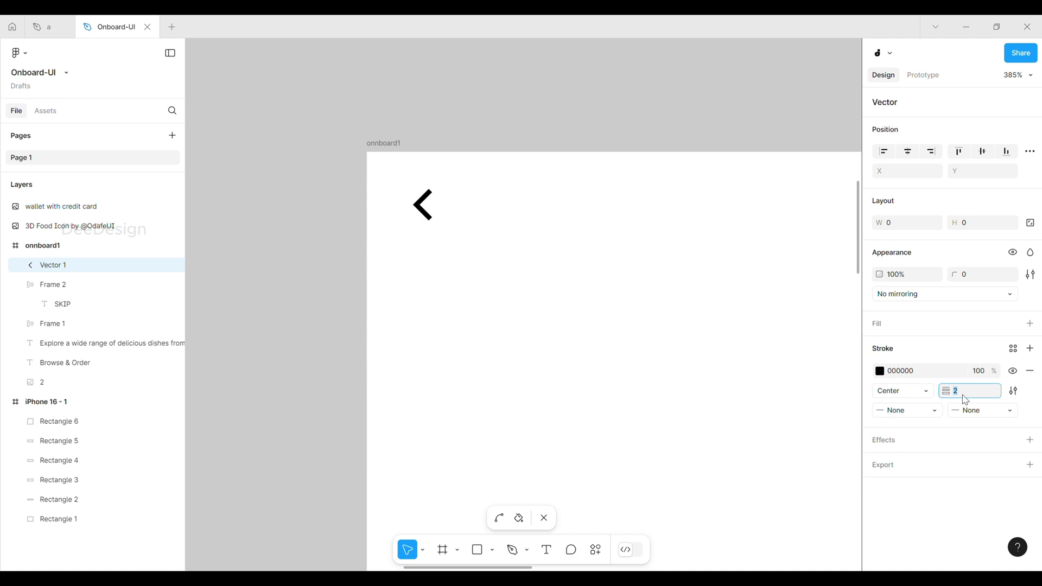
# - Give the chevron's stroke round caps at both ends and a round join
pyautogui.click(924, 415)
pyautogui.click(909, 507)
pyautogui.click(980, 412)
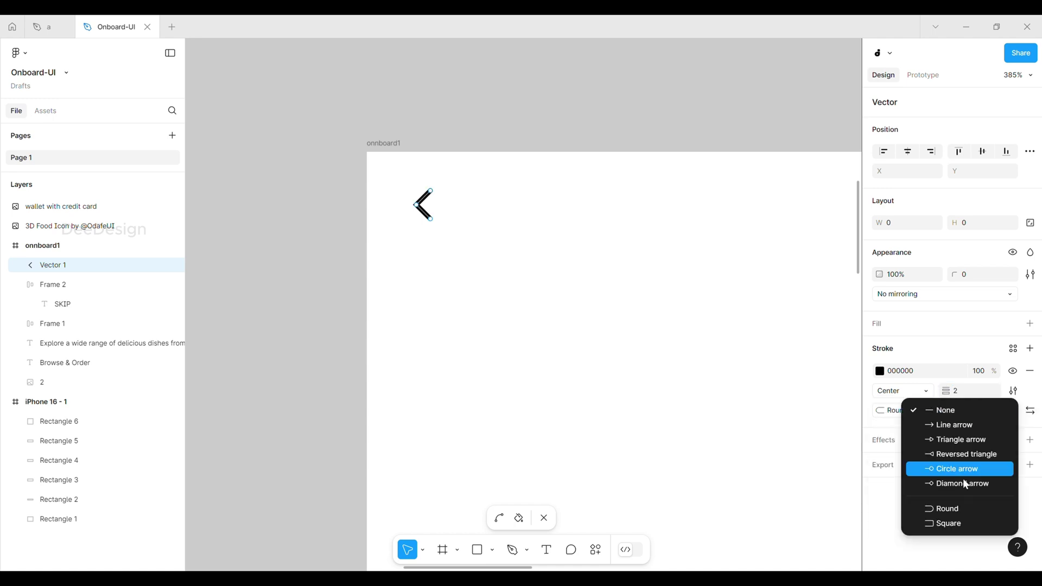
pyautogui.click(956, 509)
pyautogui.click(1014, 392)
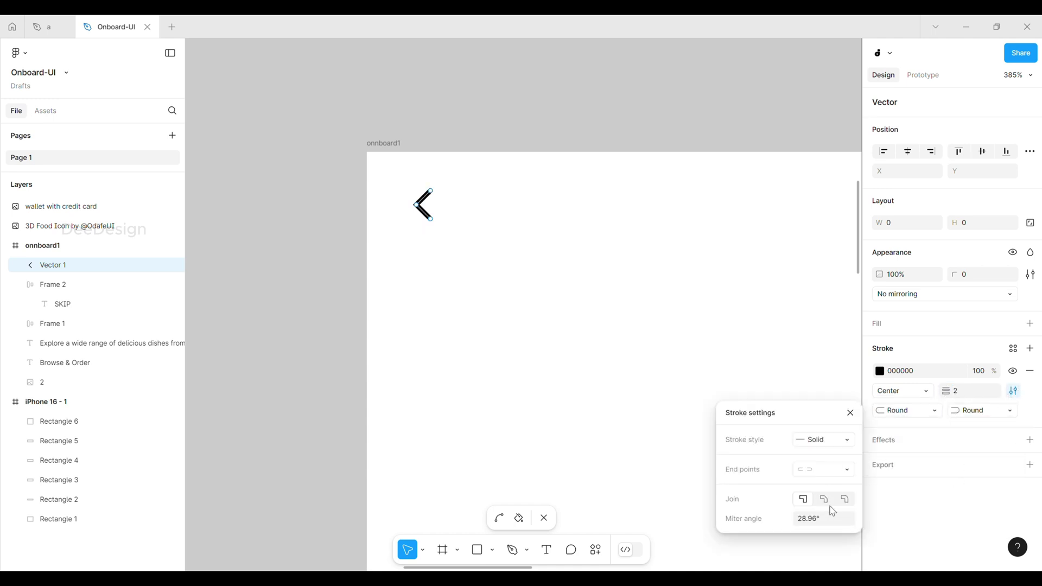
pyautogui.click(845, 500)
pyautogui.scroll(5, 423, 201)
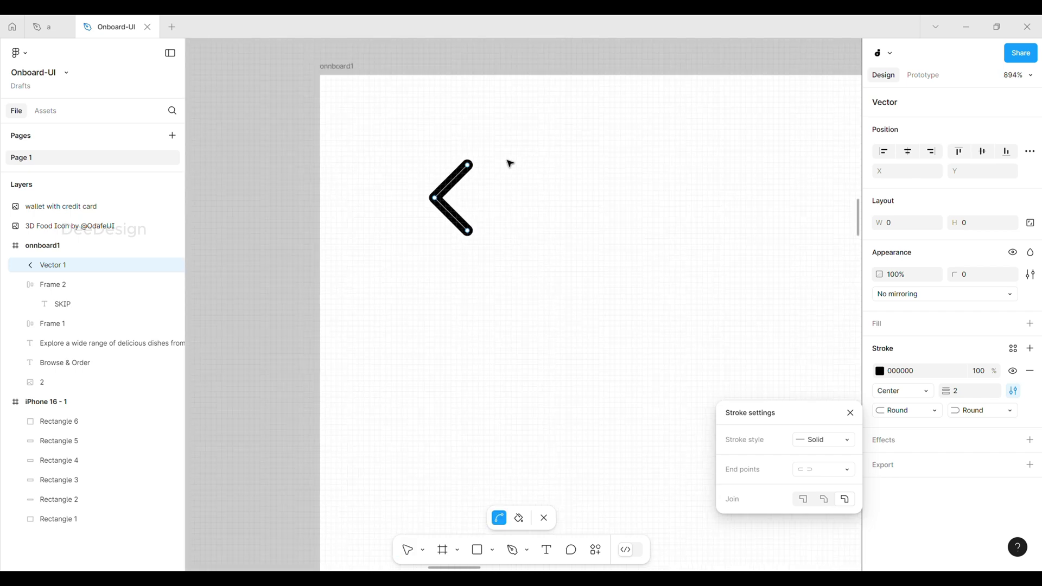
pyautogui.press('Escape')
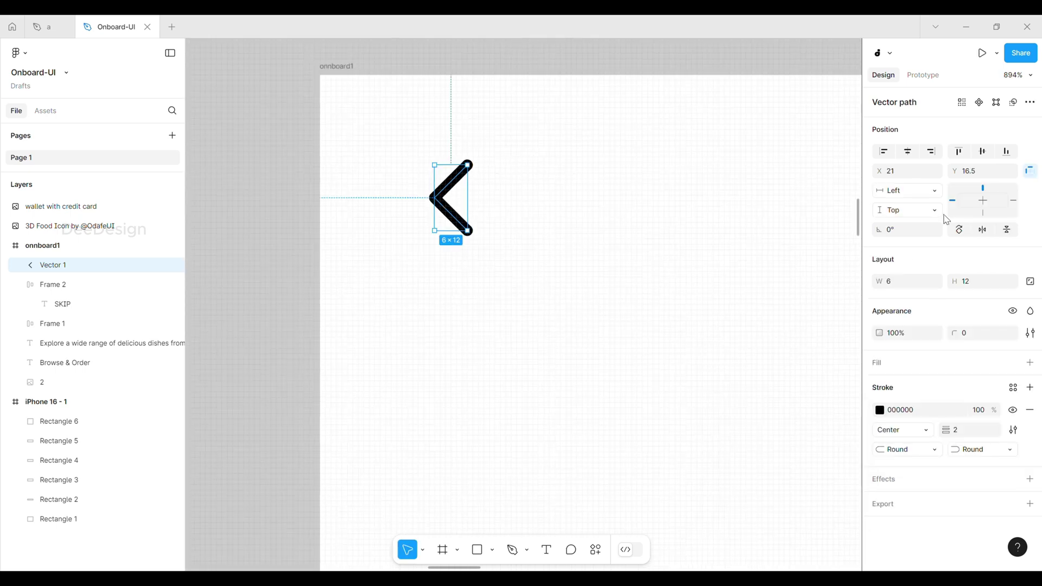
# - Wrap the chevron in an auto layout frame with padding of 15 horizontally and 12 vertically
pyautogui.rightClick(458, 176)
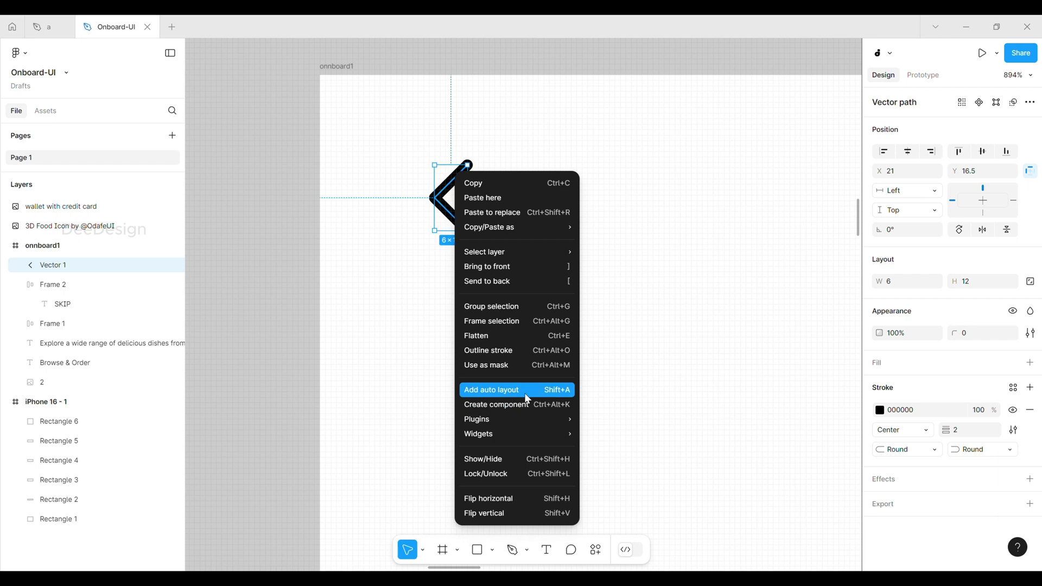
pyautogui.click(488, 387)
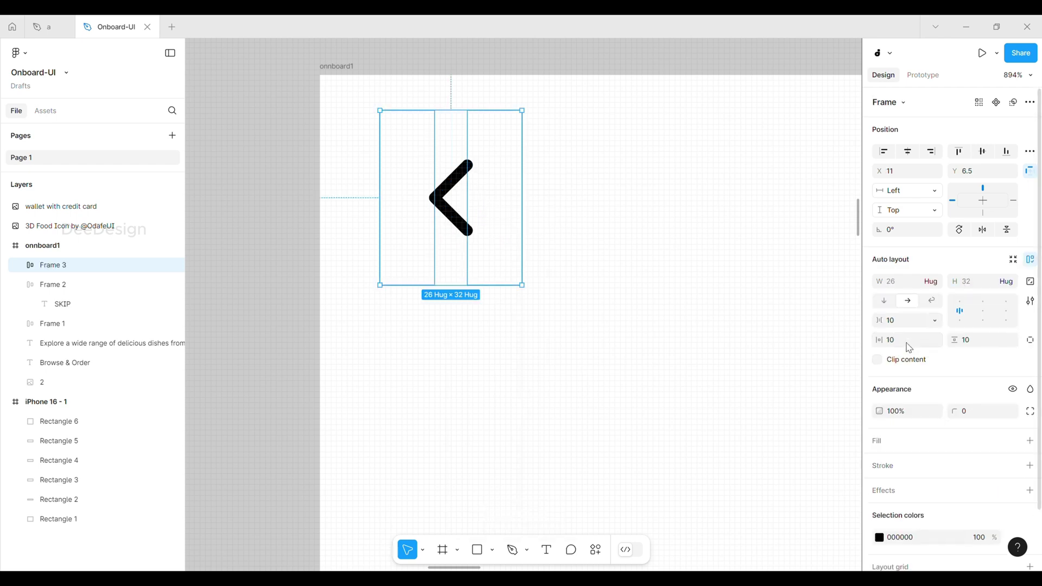
pyautogui.press('Up')
pyautogui.press('Up')
pyautogui.press('Up')
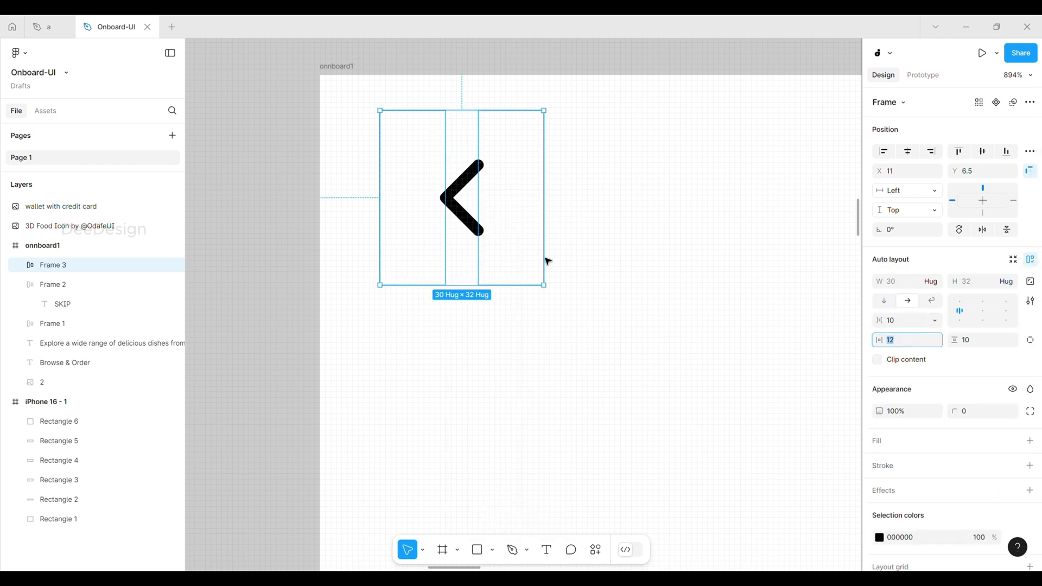
pyautogui.press('Up')
pyautogui.press('Up')
pyautogui.click(980, 340)
pyautogui.press('Up')
pyautogui.press('Up')
pyautogui.click(983, 282)
pyautogui.click(693, 213)
# - Move the back-arrow frame to about X 39, Y 50 in the onboarding frame and nudge it slightly left and down
pyautogui.moveTo(476, 199); pyautogui.dragTo(503, 256)
pyautogui.press('Up')
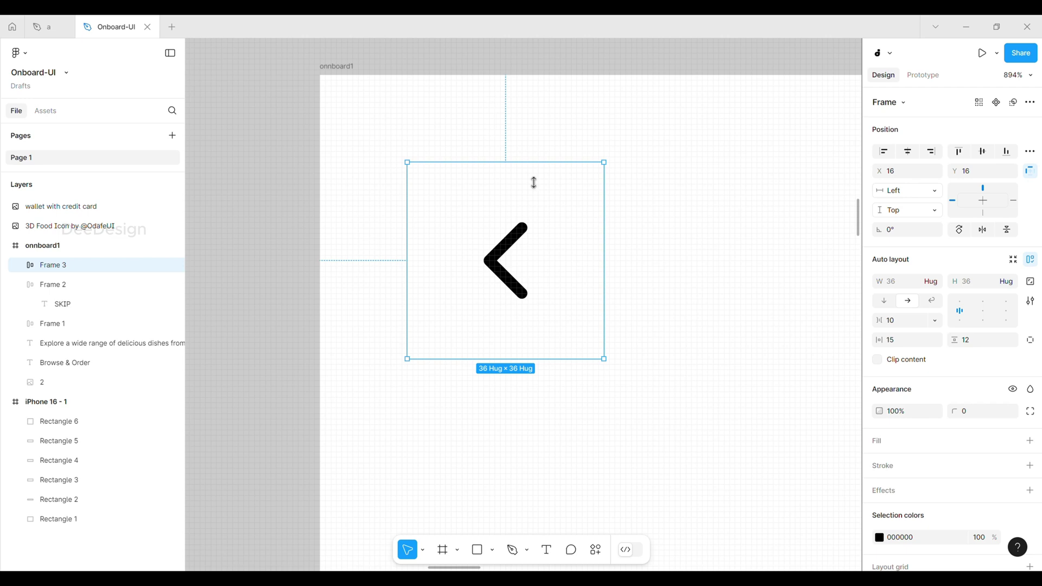
pyautogui.scroll(-10, 488, 104)
pyautogui.moveTo(433, 176); pyautogui.dragTo(449, 197)
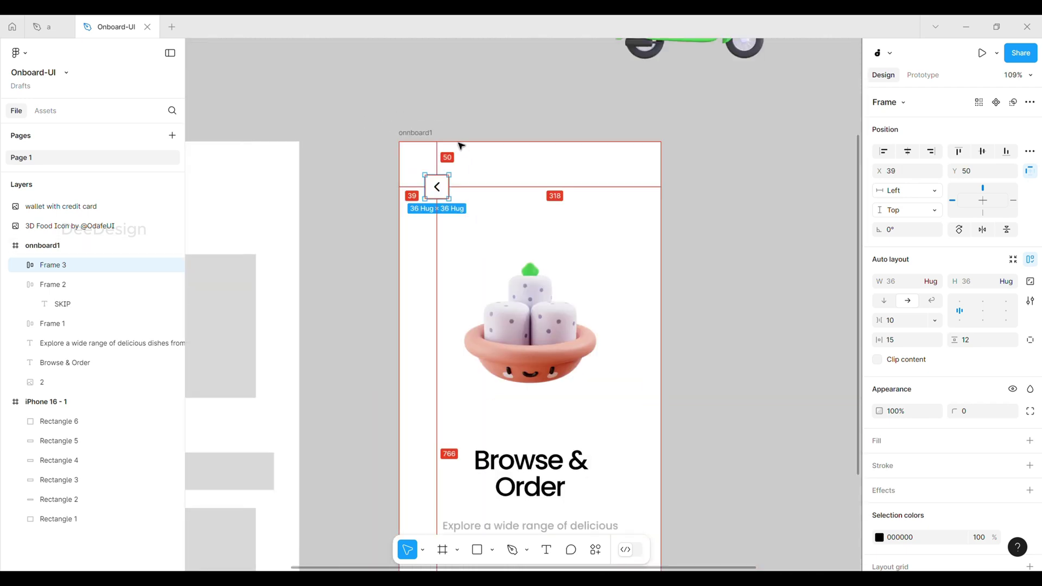
pyautogui.press('Left')
pyautogui.press('Left')
pyautogui.press('Down')
pyautogui.press('Down')
pyautogui.press('Left')
pyautogui.press('Left')
pyautogui.press('Left')
pyautogui.press('Right')
pyautogui.click(735, 184)
pyautogui.scroll(-3, 536, 124)
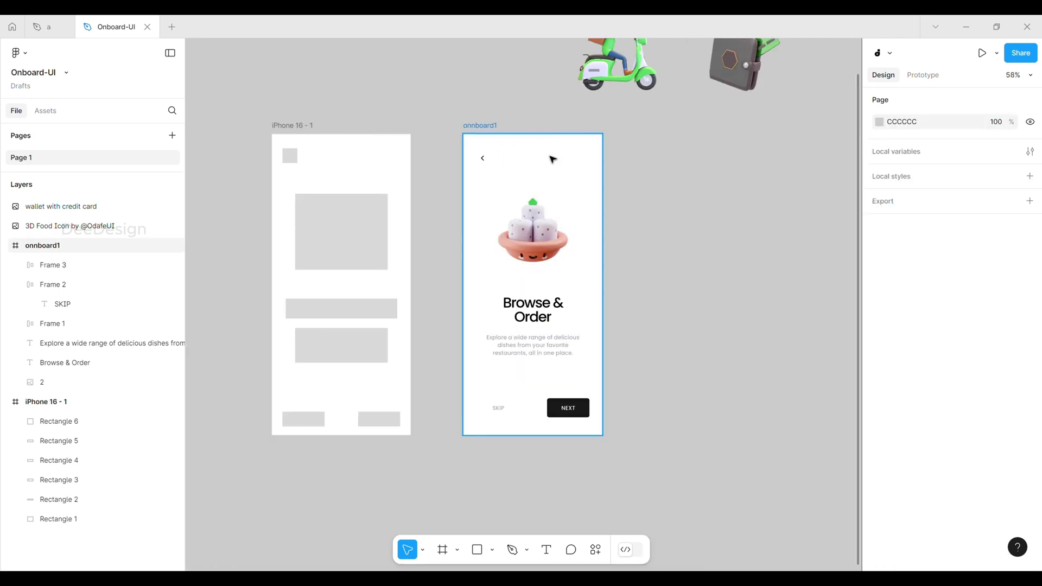
pyautogui.scroll(2, 543, 151)
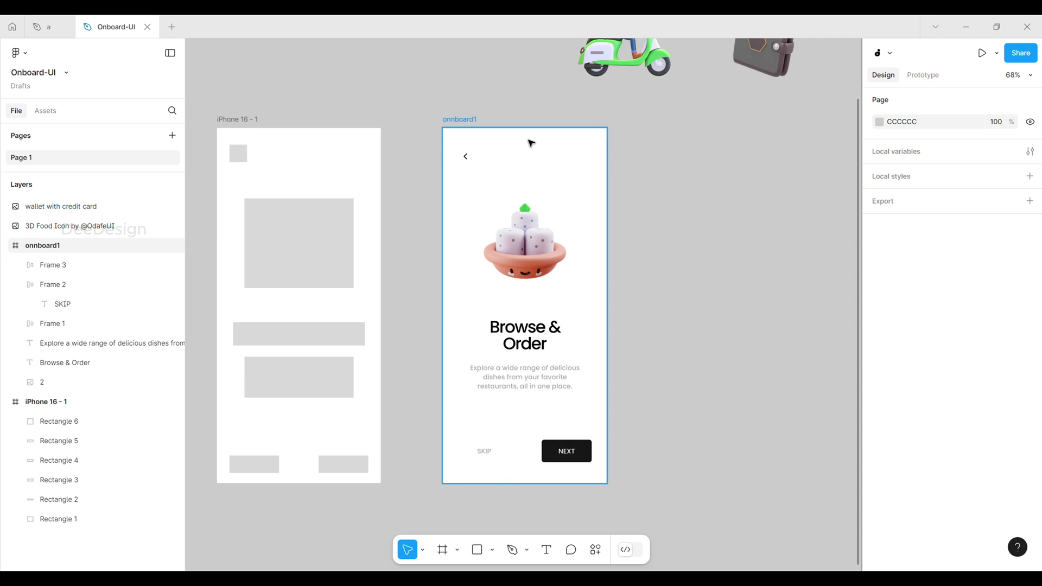
# - Examine the onnboard1 screen, including its SKIP button, food image, title and description text
pyautogui.scroll(4, 502, 495)
pyautogui.click(483, 420)
pyautogui.scroll(-5, 537, 374)
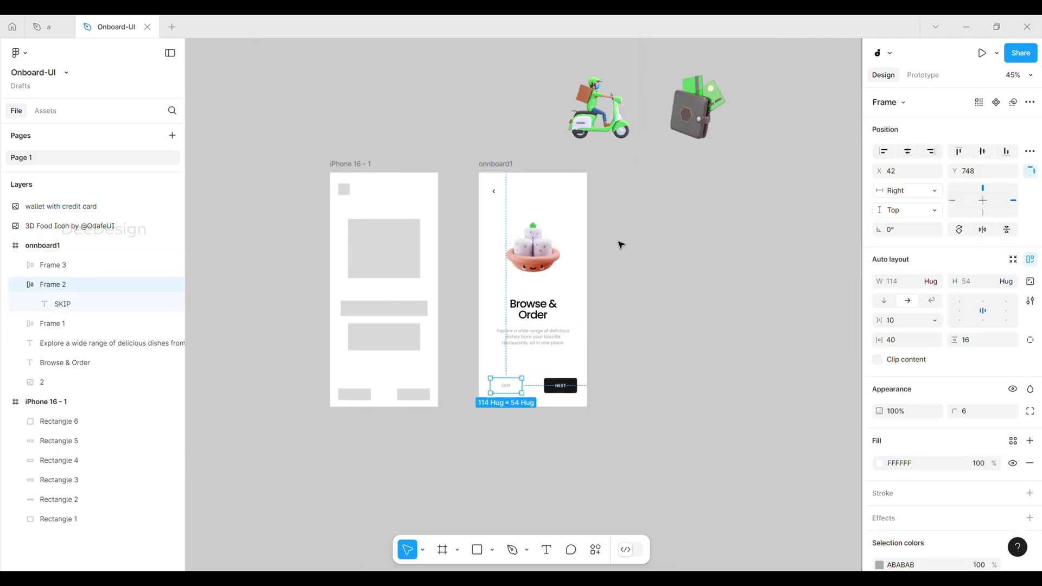
pyautogui.click(619, 245)
pyautogui.scroll(3, 540, 171)
pyautogui.scroll(-1, 540, 169)
pyautogui.click(537, 253)
pyautogui.click(529, 357)
pyautogui.click(526, 402)
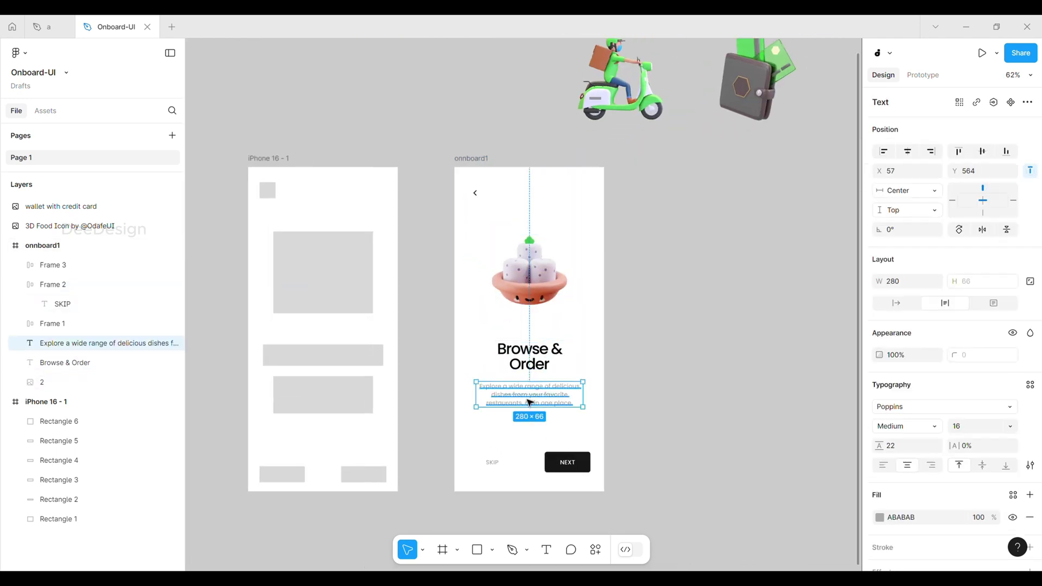
# - Duplicate the food bowl image inside the onnboard1 frame
pyautogui.click(534, 261)
pyautogui.scroll(4, 540, 226)
pyautogui.scroll(-2, 539, 225)
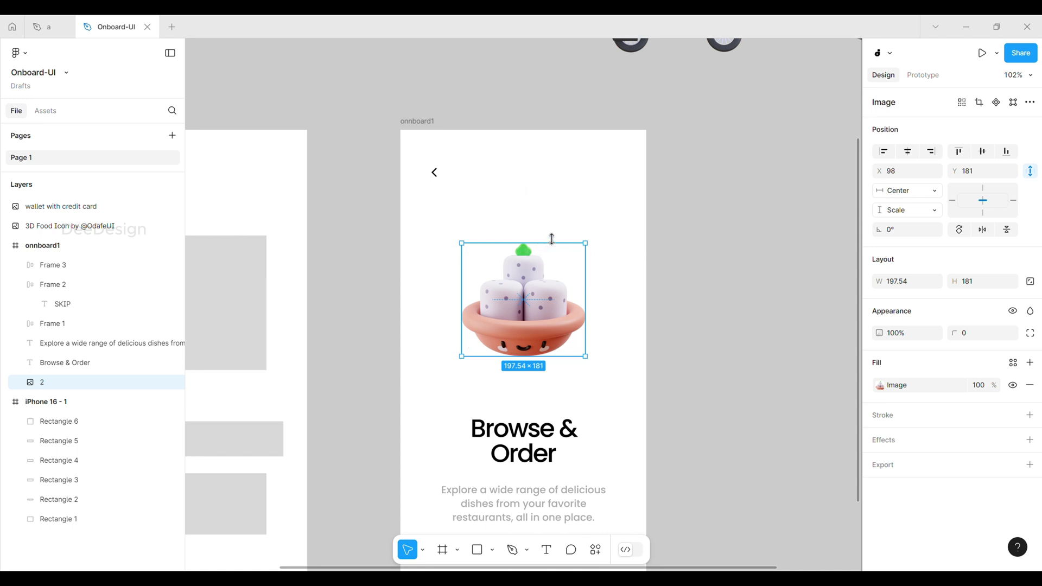
pyautogui.hotkey('ctrl', 'd')
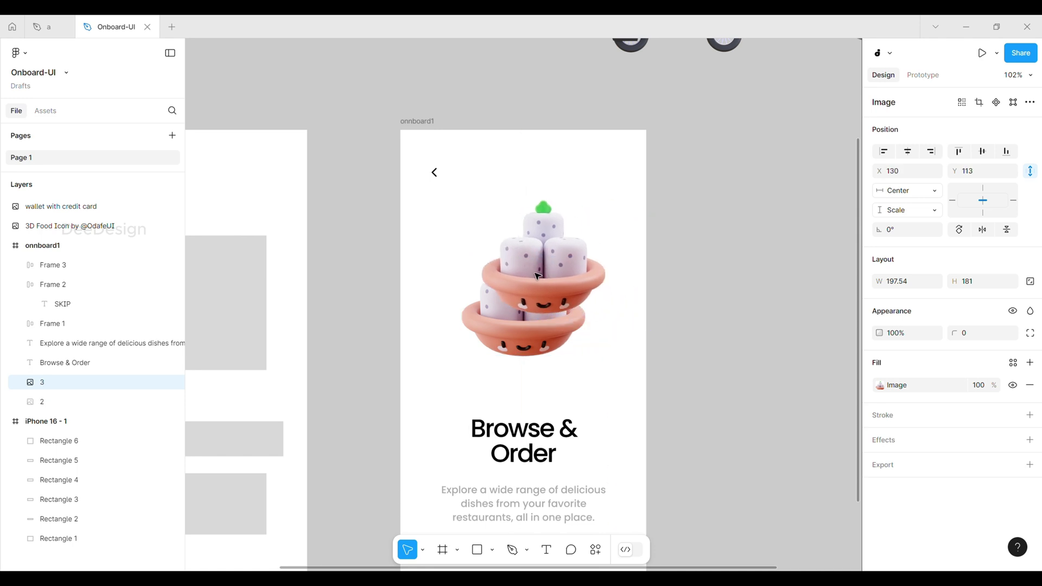
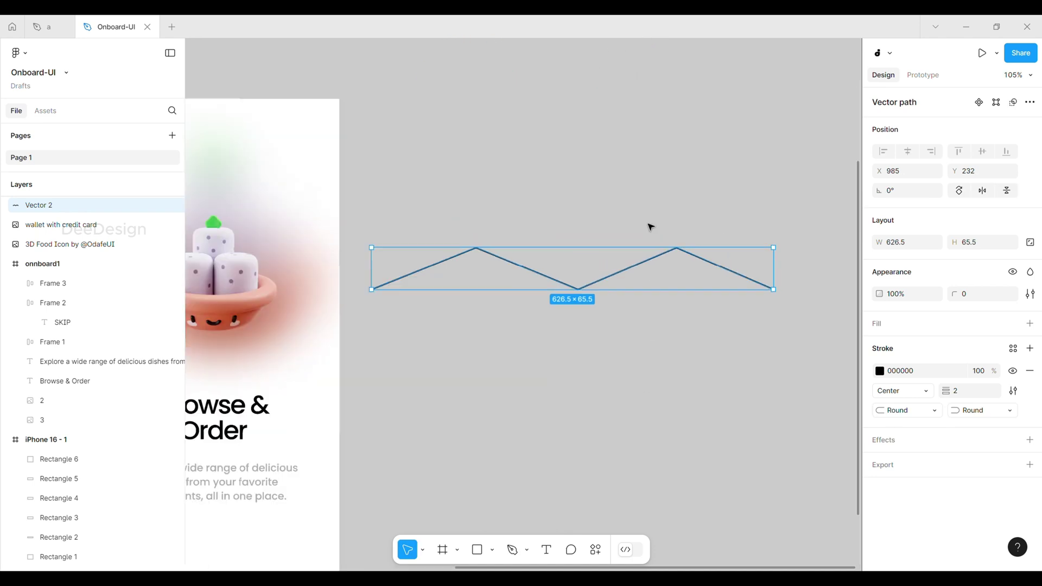
# - Enlarge the zigzag path to about 1248 × 131 with a stroke weight of 229, placed at about X 1130, Y 172
pyautogui.write('60')
pyautogui.press('Return')
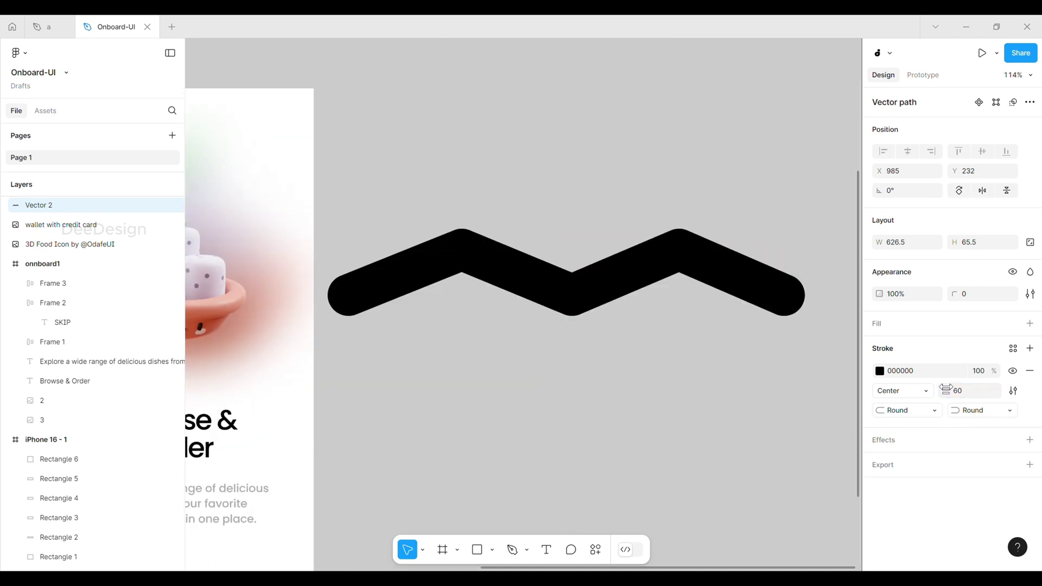
pyautogui.scroll(-7, 318, 296)
pyautogui.moveTo(528, 277); pyautogui.dragTo(715, 276)
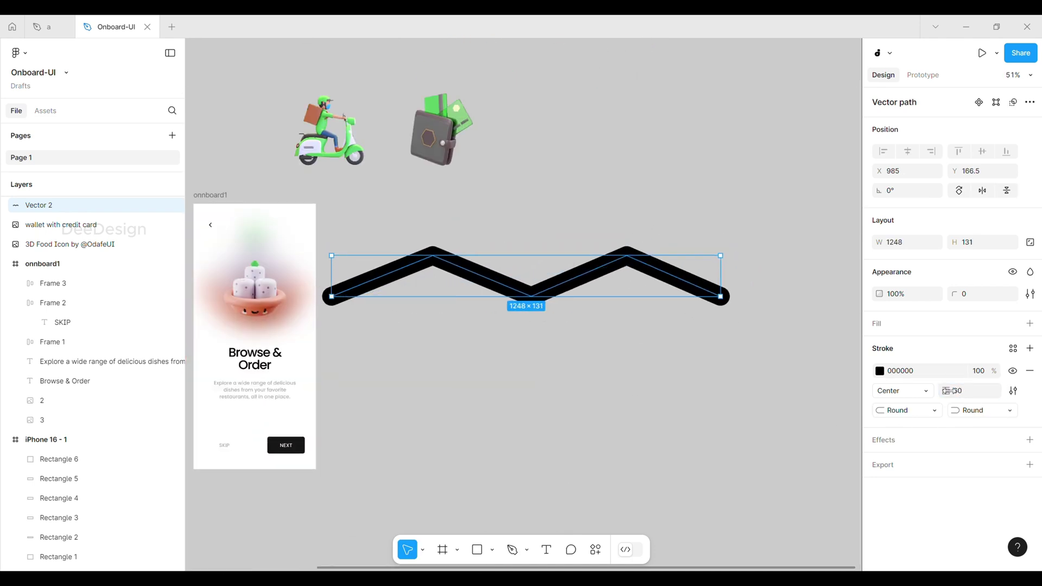
pyautogui.moveTo(947, 391); pyautogui.dragTo(1026, 390)
pyautogui.moveTo(457, 282); pyautogui.dragTo(498, 291)
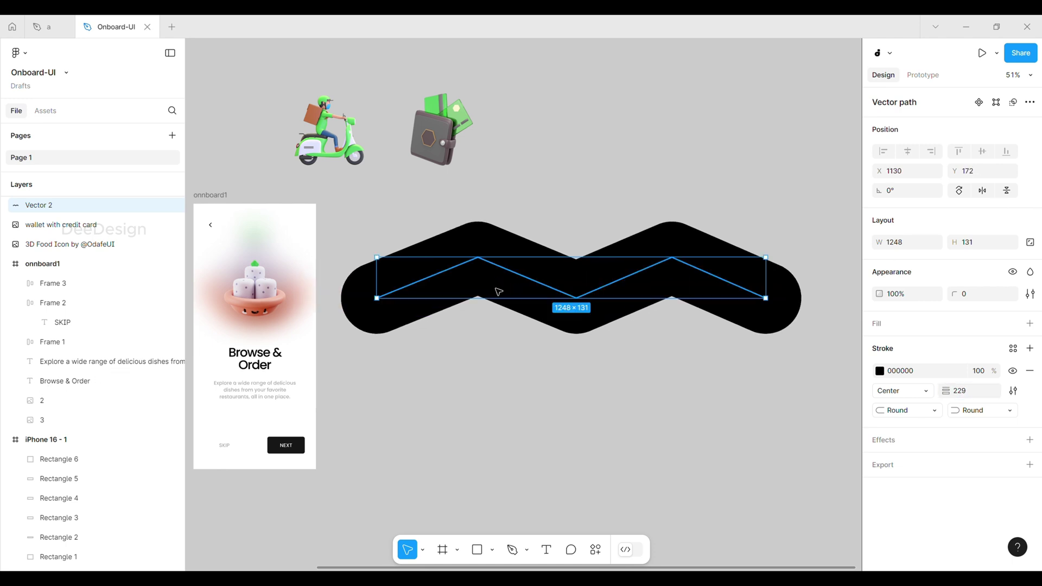
# - Bend the zigzag path's three inner points into smooth curves so it forms a wave
pyautogui.doubleClick(478, 259)
pyautogui.click(500, 518)
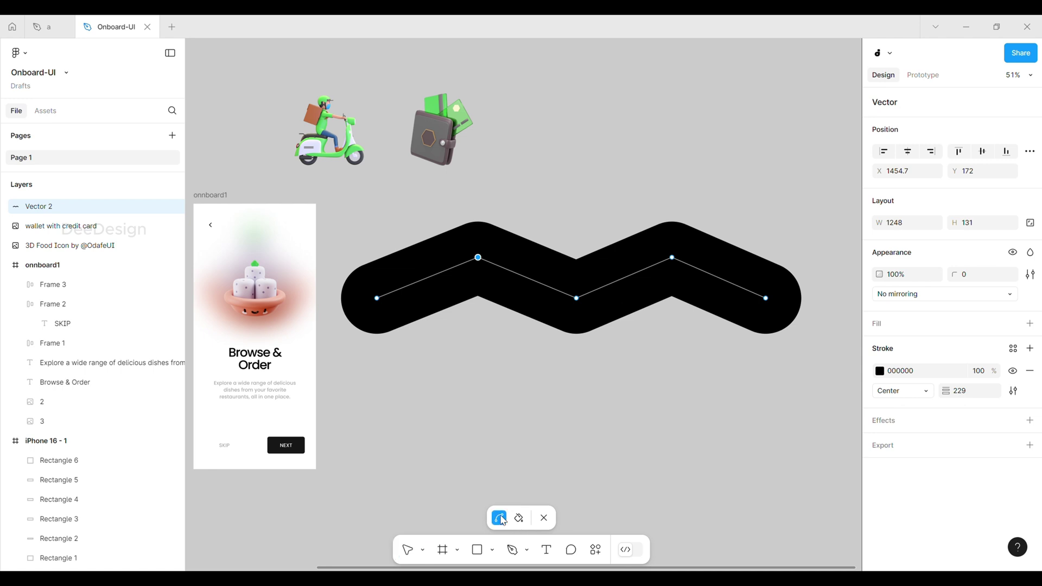
pyautogui.moveTo(483, 252); pyautogui.dragTo(477, 258)
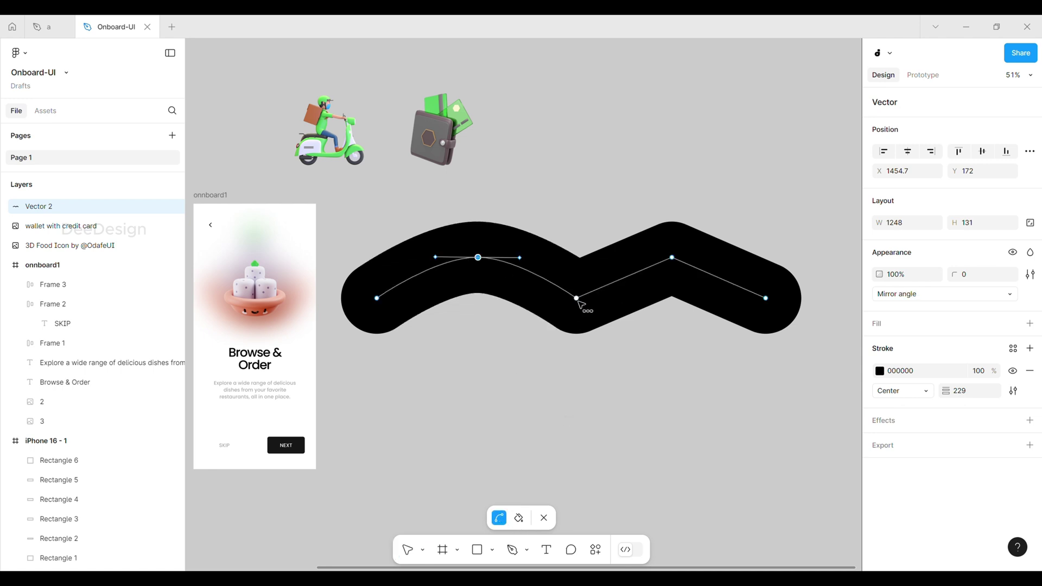
pyautogui.moveTo(577, 300); pyautogui.dragTo(580, 301)
pyautogui.moveTo(671, 257); pyautogui.dragTo(673, 260)
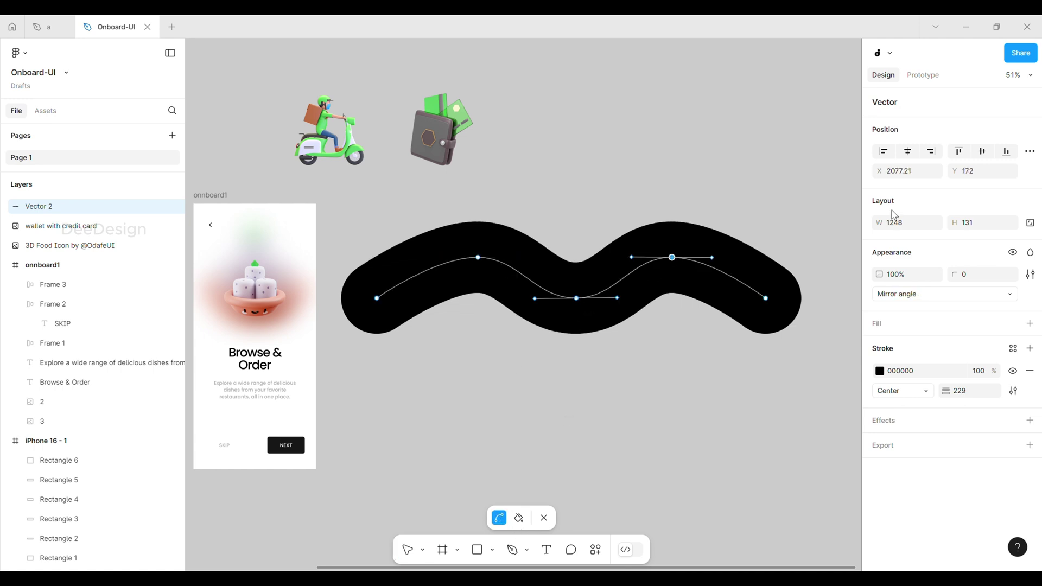
pyautogui.press('Escape')
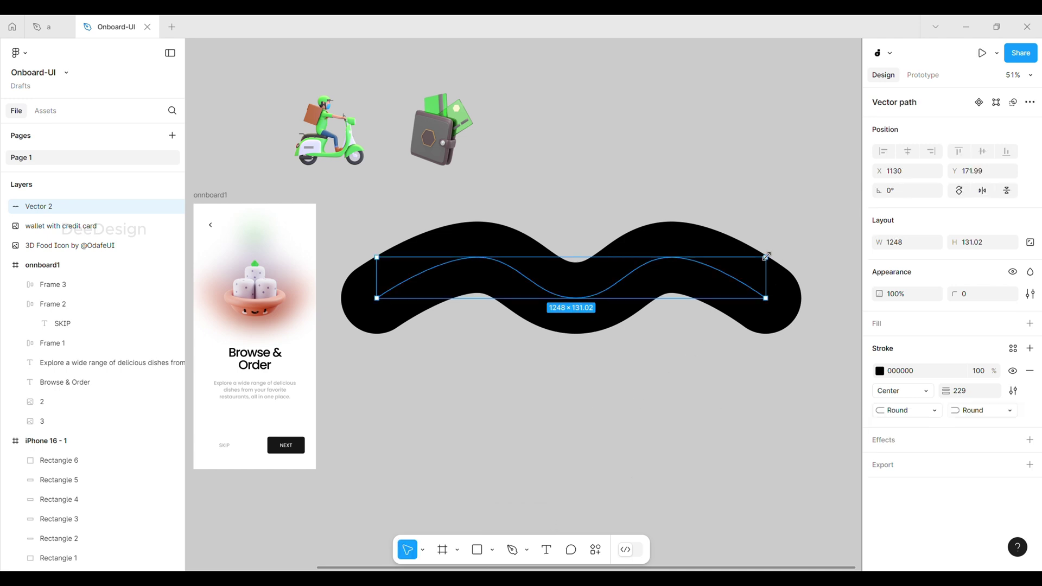
# - Stretch the wave path horizontally to about 1803 wide, keeping its height at about 131
pyautogui.moveTo(773, 282)
pyautogui.mouseDown()
pyautogui.moveTo(850, 288)
pyautogui.moveTo(775, 288)
pyautogui.mouseUp()
pyautogui.scroll(-3, 760, 285)
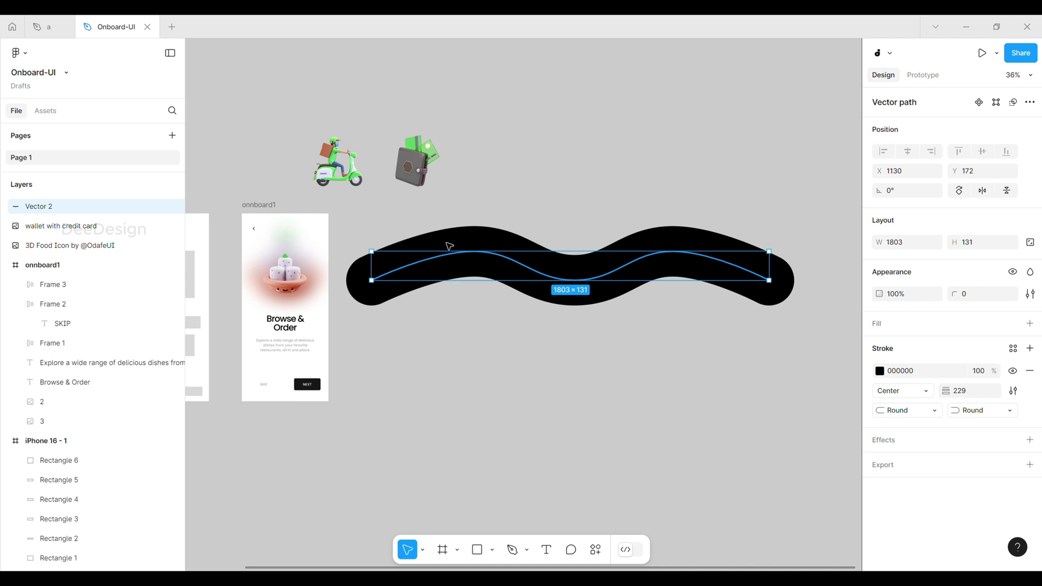
pyautogui.click(450, 366)
# - Give the wave's stroke a linear gradient and colour its first stop violet, about 8771FF
pyautogui.click(441, 272)
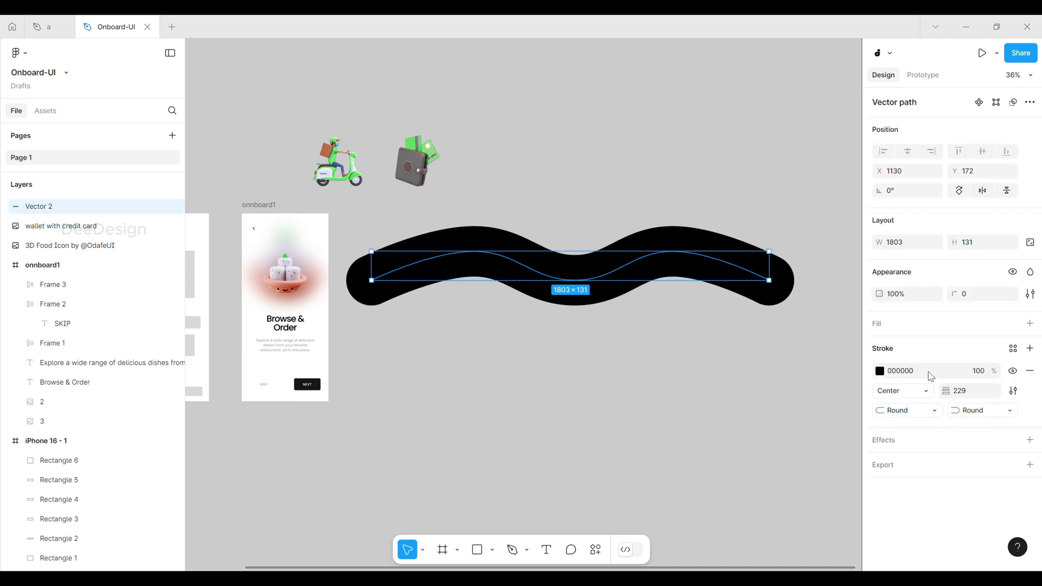
pyautogui.click(880, 371)
pyautogui.click(745, 252)
pyautogui.click(763, 363)
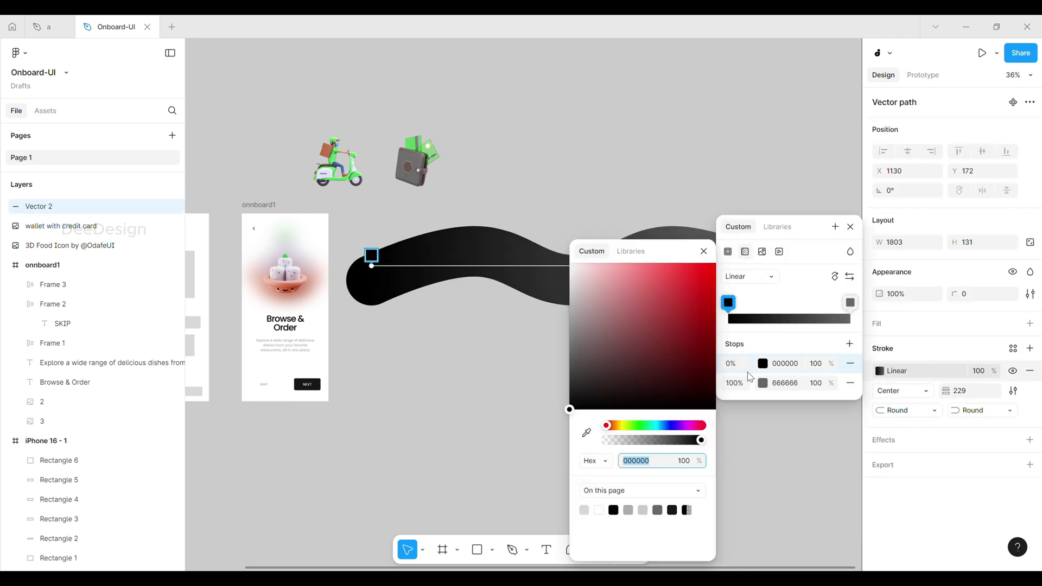
pyautogui.moveTo(679, 426); pyautogui.dragTo(668, 426)
pyautogui.click(692, 271)
pyautogui.moveTo(692, 270); pyautogui.dragTo(651, 263)
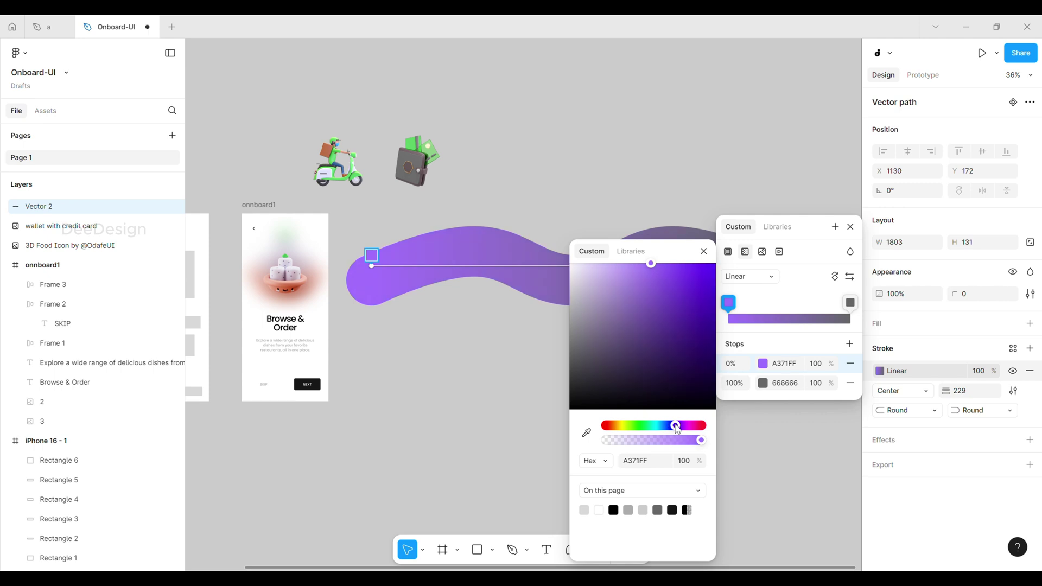
# - Add a gradient stop at about 51% and colour it blue, about 3273FF
pyautogui.click(786, 318)
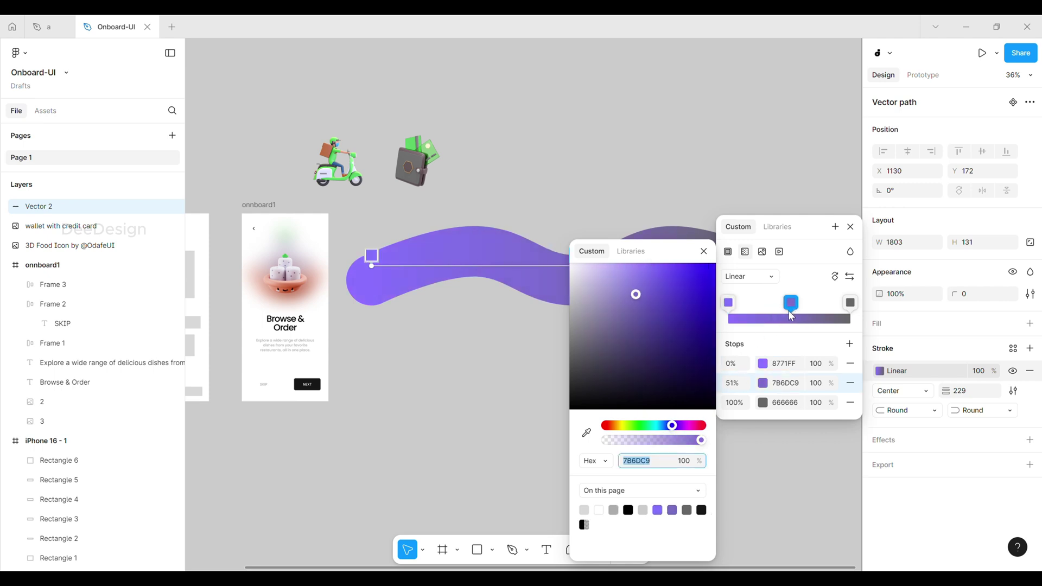
pyautogui.scroll(-3, 626, 205)
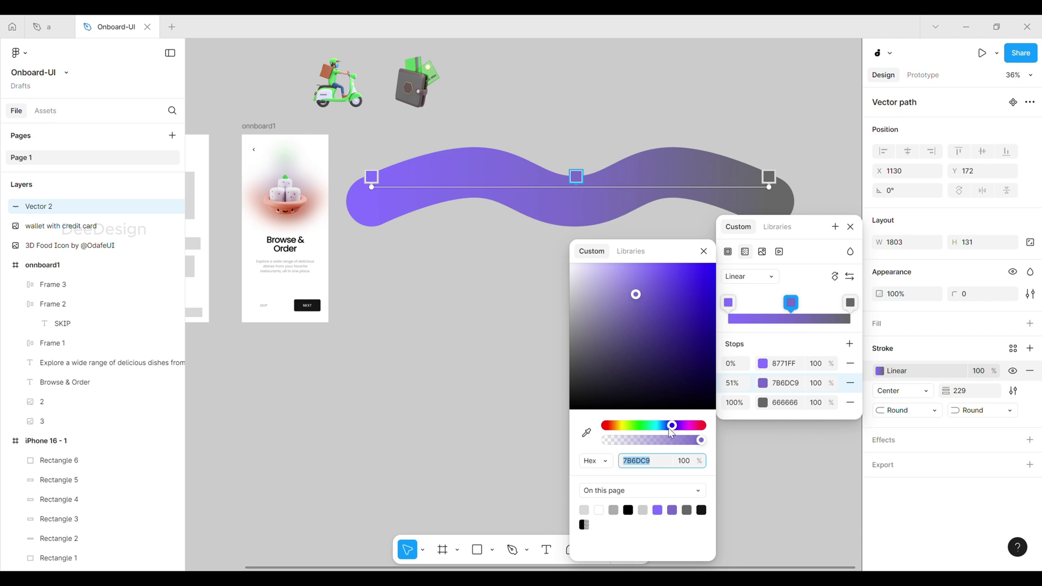
pyautogui.moveTo(671, 433)
pyautogui.mouseDown()
pyautogui.moveTo(638, 427)
pyautogui.moveTo(664, 427)
pyautogui.mouseUp()
pyautogui.moveTo(673, 265); pyautogui.dragTo(688, 266)
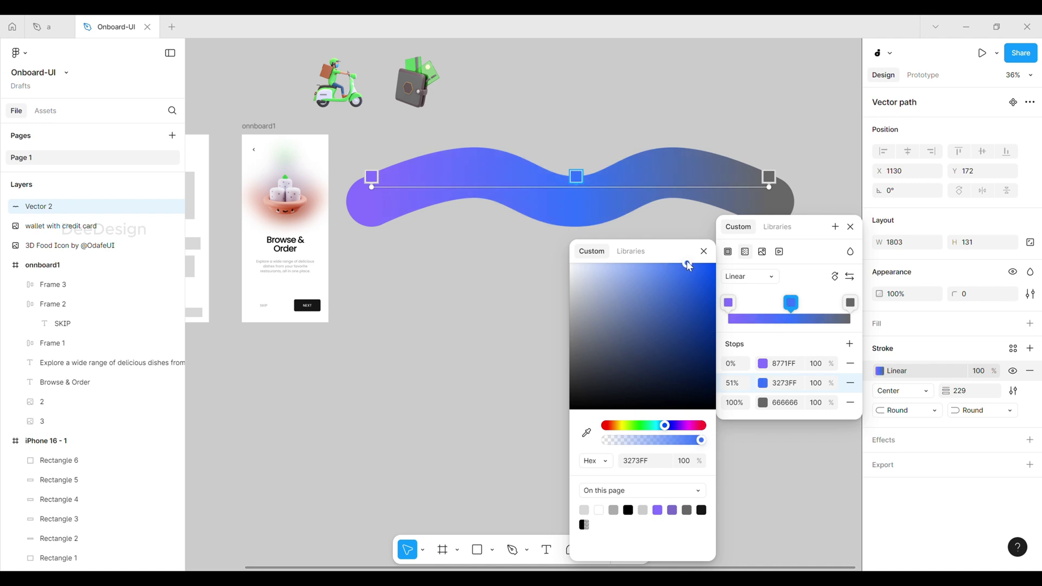
# - Lighten the first gradient stop to violet 9789FF and the middle stop to blue 3E7BFF
pyautogui.click(729, 302)
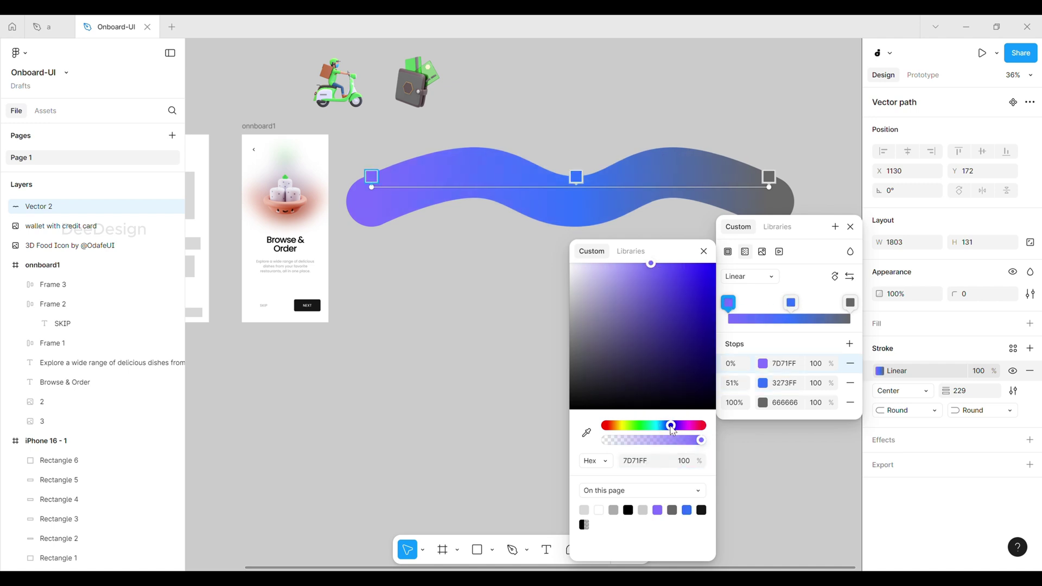
pyautogui.moveTo(669, 427); pyautogui.dragTo(673, 428)
pyautogui.moveTo(649, 271); pyautogui.dragTo(682, 253)
pyautogui.click(791, 304)
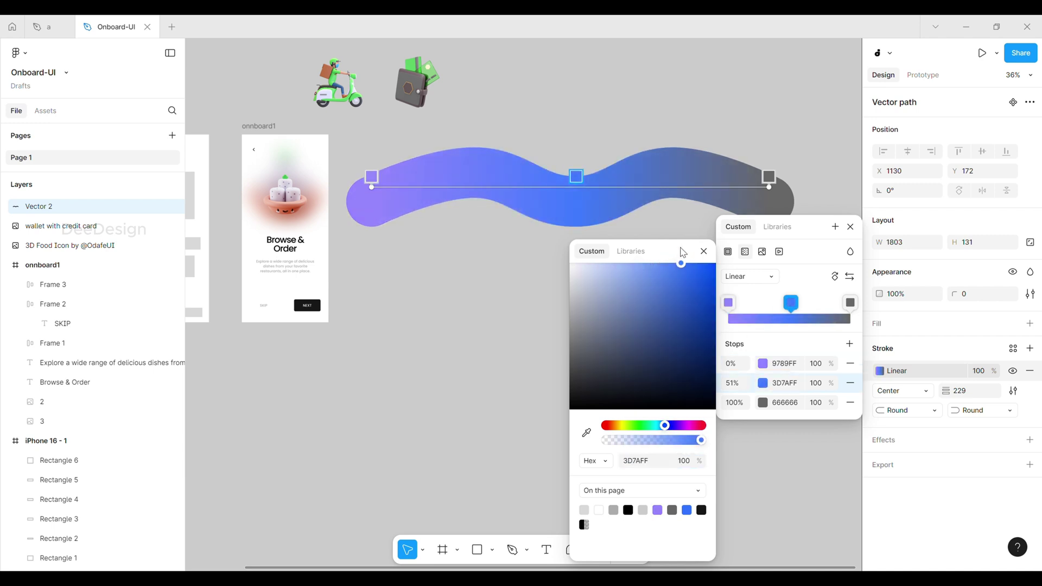
# - Colour the last gradient stop light green 85FF7E and shift the middle stop to 50%
pyautogui.click(850, 304)
pyautogui.click(637, 425)
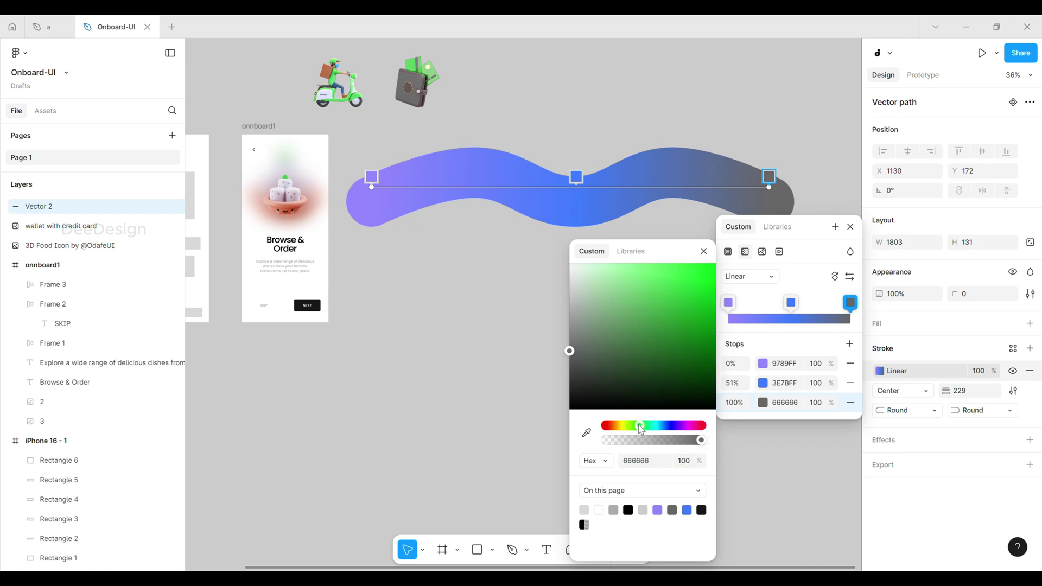
pyautogui.click(646, 264)
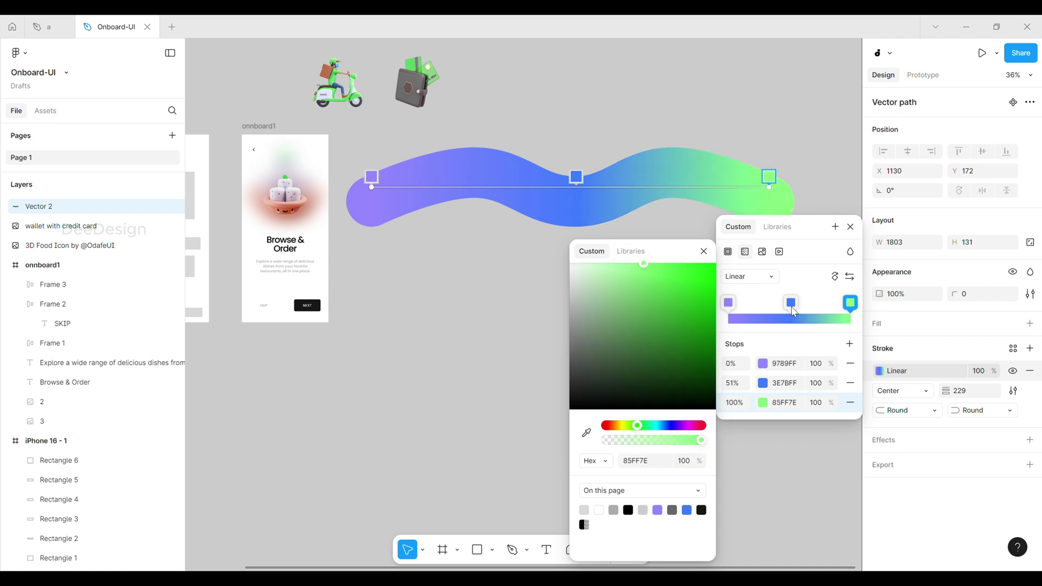
pyautogui.moveTo(794, 312); pyautogui.dragTo(793, 308)
pyautogui.click(442, 313)
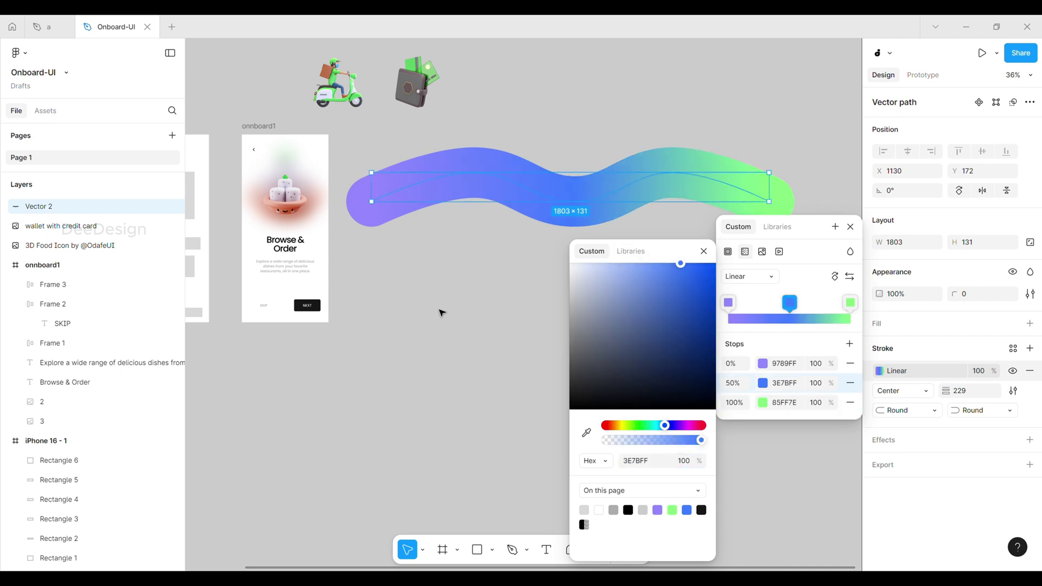
# - Move the wave into the onnboard1 frame at about X -30, Y 165 and send it behind the other layers
pyautogui.scroll(-2, 504, 301)
pyautogui.scroll(2, 407, 125)
pyautogui.click(529, 225)
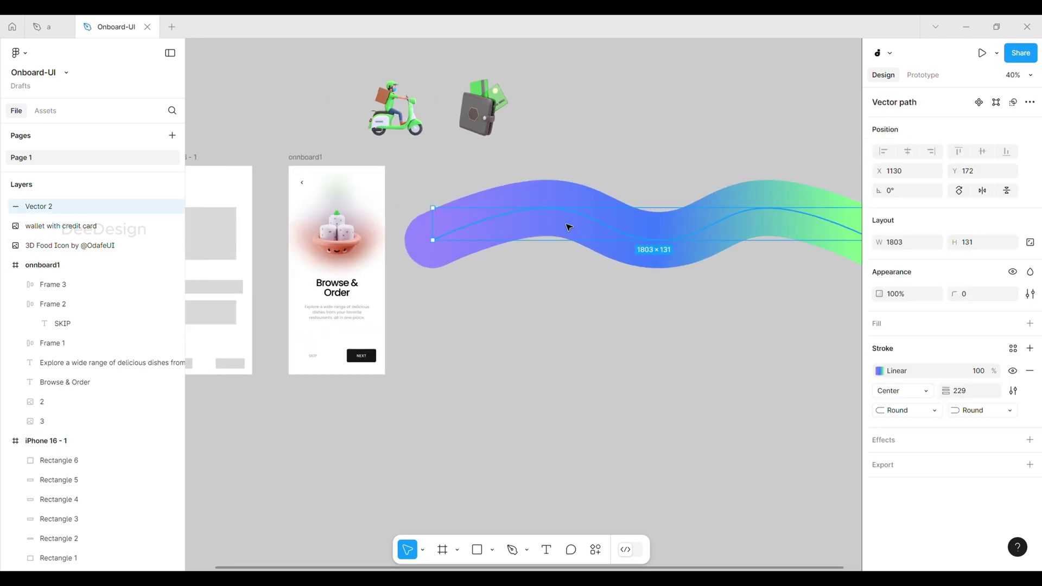
pyautogui.moveTo(474, 232); pyautogui.dragTo(390, 228)
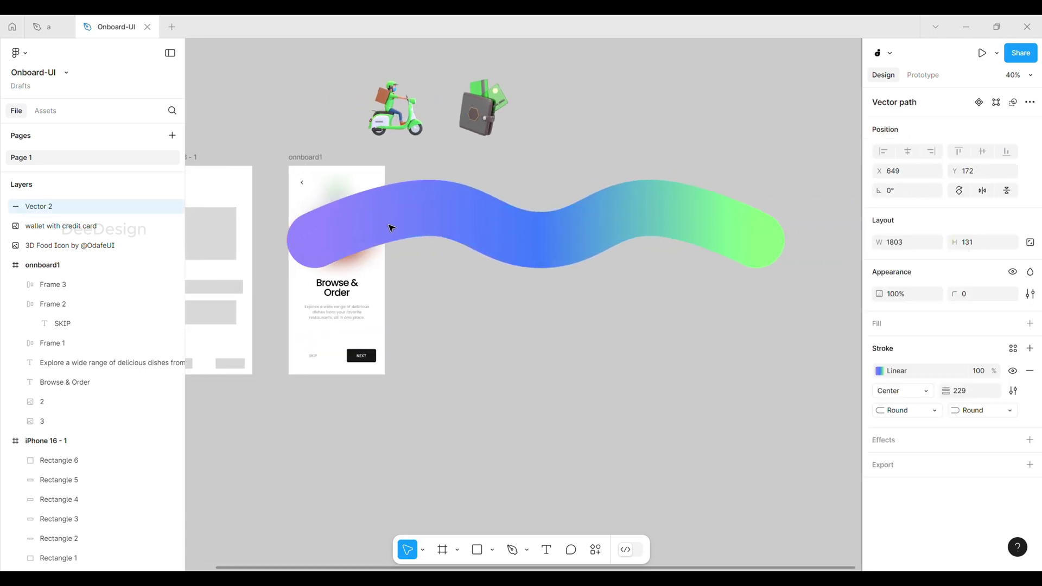
pyautogui.scroll(2, 564, 226)
pyautogui.rightClick(489, 176)
pyautogui.click(544, 286)
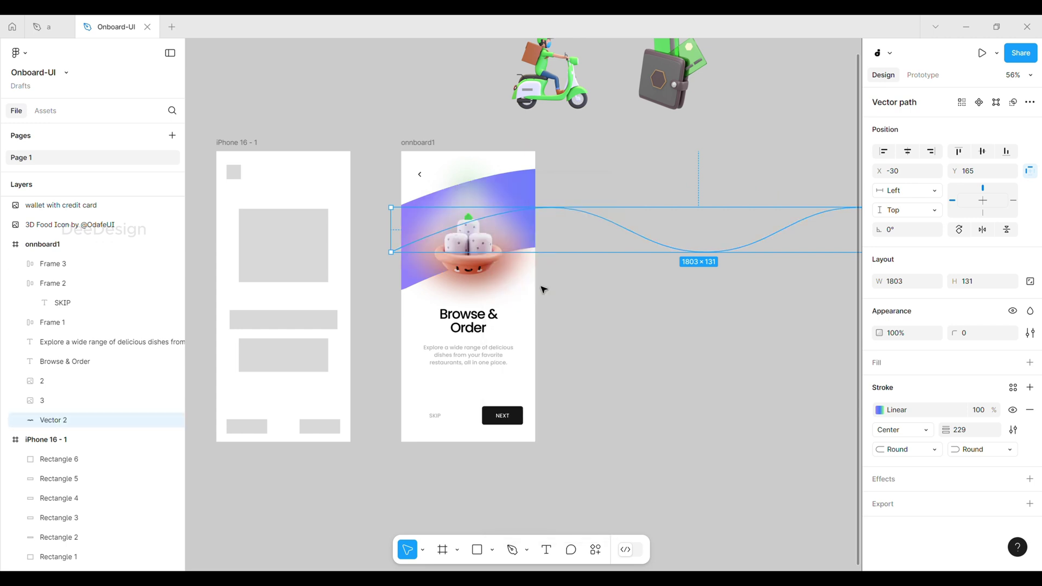
# - Increase the wave's stroke weight in onnboard1 to 286 and nudge the wave slightly left
pyautogui.click(73, 246)
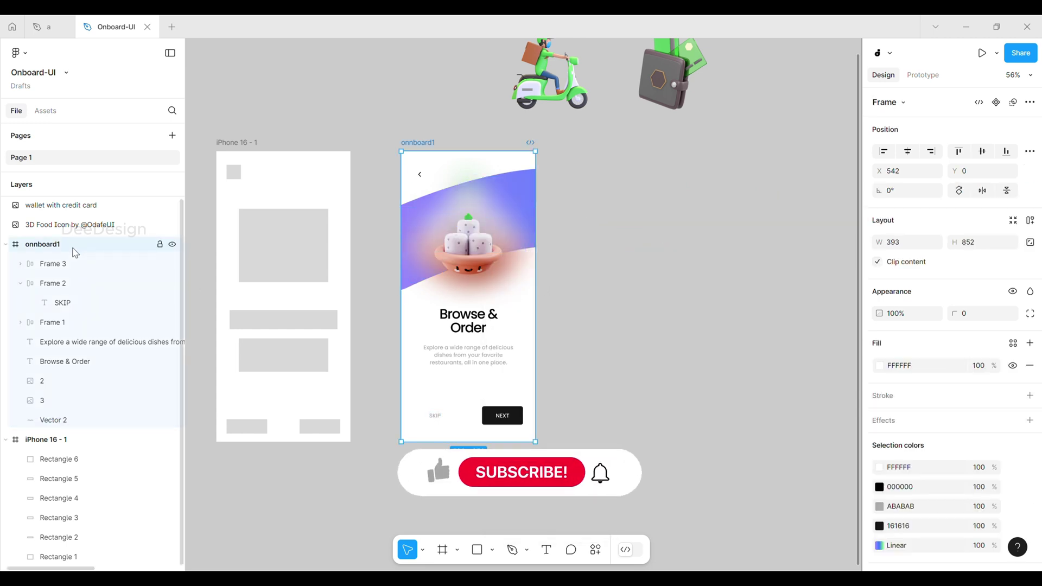
pyautogui.click(59, 421)
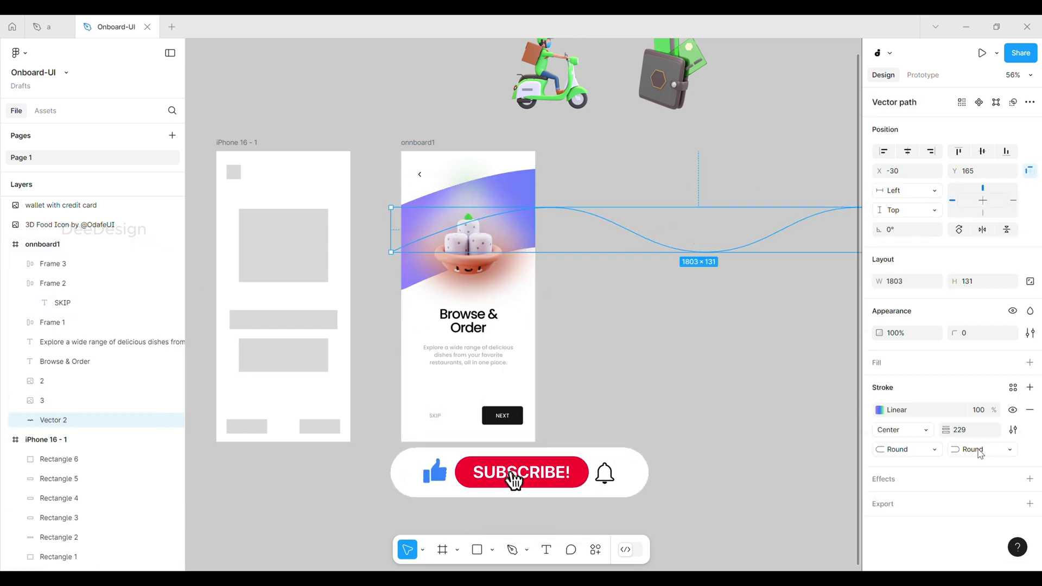
pyautogui.moveTo(947, 430); pyautogui.dragTo(977, 430)
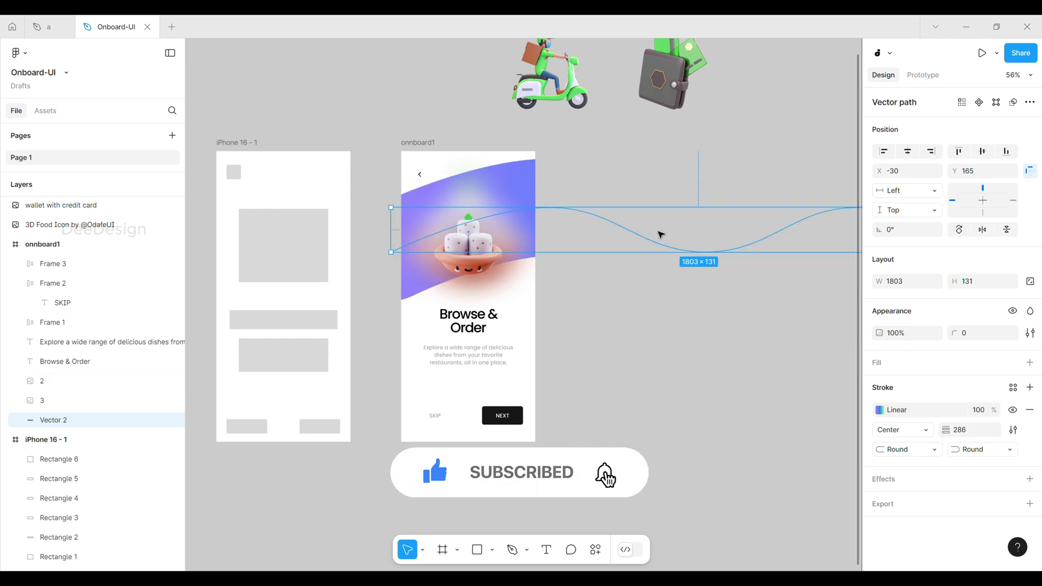
pyautogui.moveTo(661, 235)
pyautogui.mouseDown()
pyautogui.moveTo(658, 249)
pyautogui.moveTo(655, 234)
pyautogui.mouseUp()
pyautogui.click(618, 344)
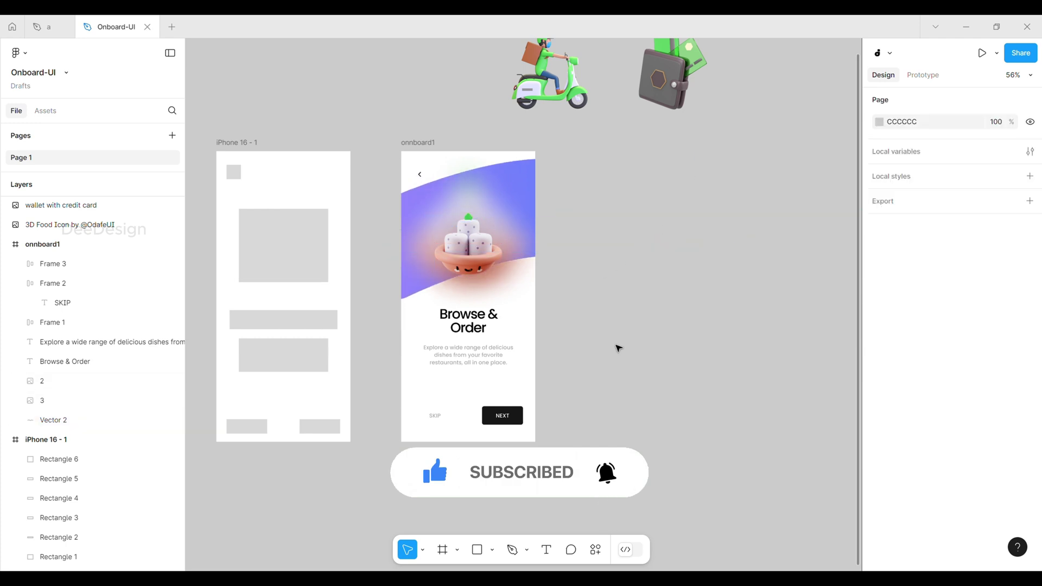
# - Duplicate the complete onnboard1 frame to start a second onboarding screen
pyautogui.scroll(3, 618, 345)
pyautogui.scroll(-1, 567, 277)
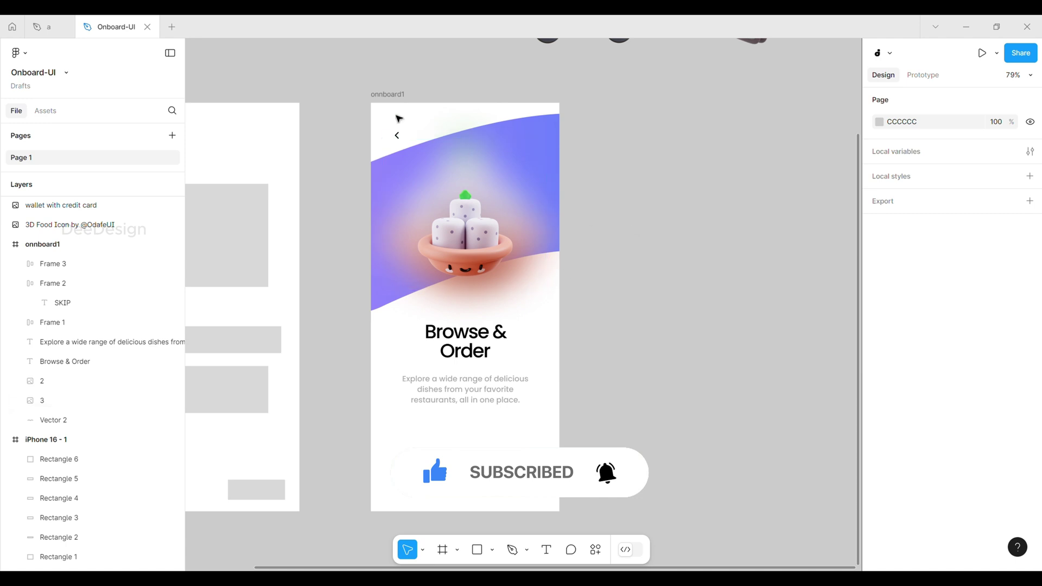
pyautogui.click(393, 98)
pyautogui.hotkey('ctrl', 'd')
pyautogui.hscroll(3, 464, 107)
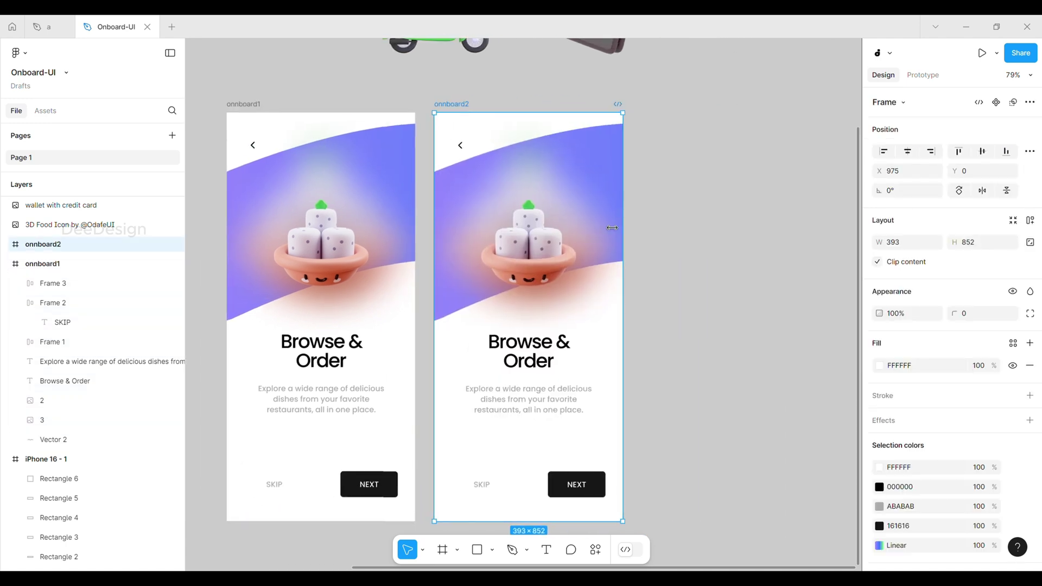
# - Delete the food bowl image and its blurred copy from the onnboard2 frame
pyautogui.click(546, 263)
pyautogui.scroll(2, 546, 262)
pyautogui.scroll(-1, 540, 276)
pyautogui.keyDown('shift'); pyautogui.click(537, 282); pyautogui.keyUp('shift')
pyautogui.press('Delete')
# - Move the delivery scooter image into onnboard2 above the title, centred horizontally with a Center constraint, at about Y 157
pyautogui.click(400, 120)
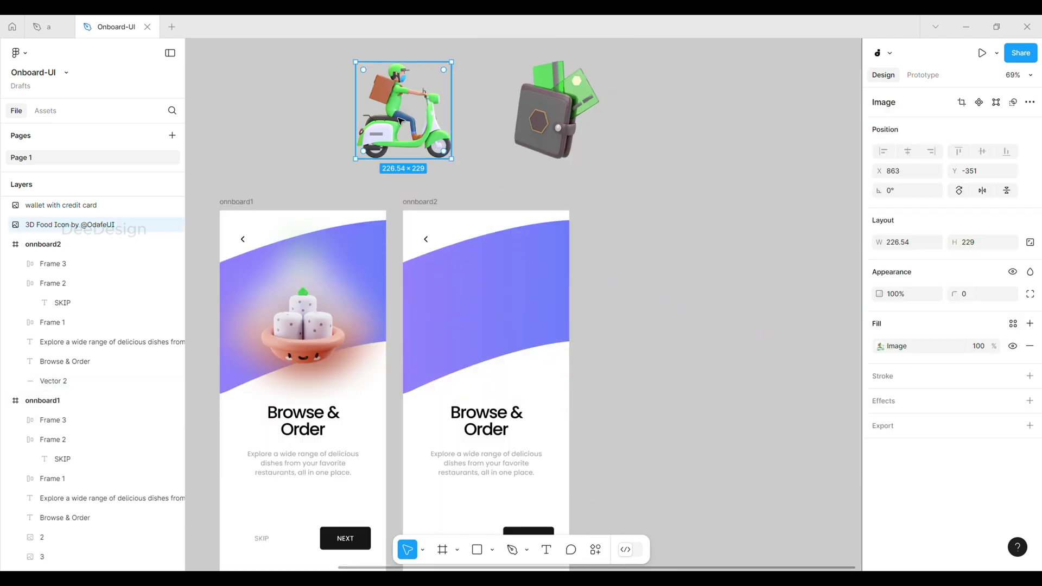
pyautogui.moveTo(400, 120); pyautogui.dragTo(486, 321)
pyautogui.click(907, 150)
pyautogui.click(983, 201)
pyautogui.scroll(-3, 756, 161)
pyautogui.scroll(3, 639, 244)
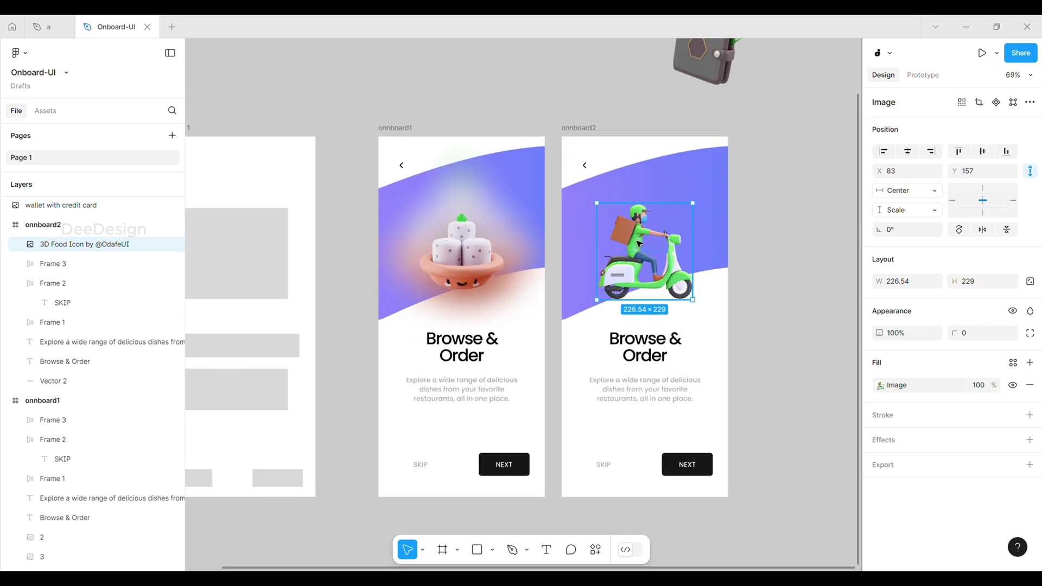
# - Move the delivery scooter image in onnboard2 up to Y 137
pyautogui.moveTo(639, 244); pyautogui.dragTo(639, 236)
pyautogui.scroll(-3, 543, 233)
pyautogui.scroll(3, 759, 149)
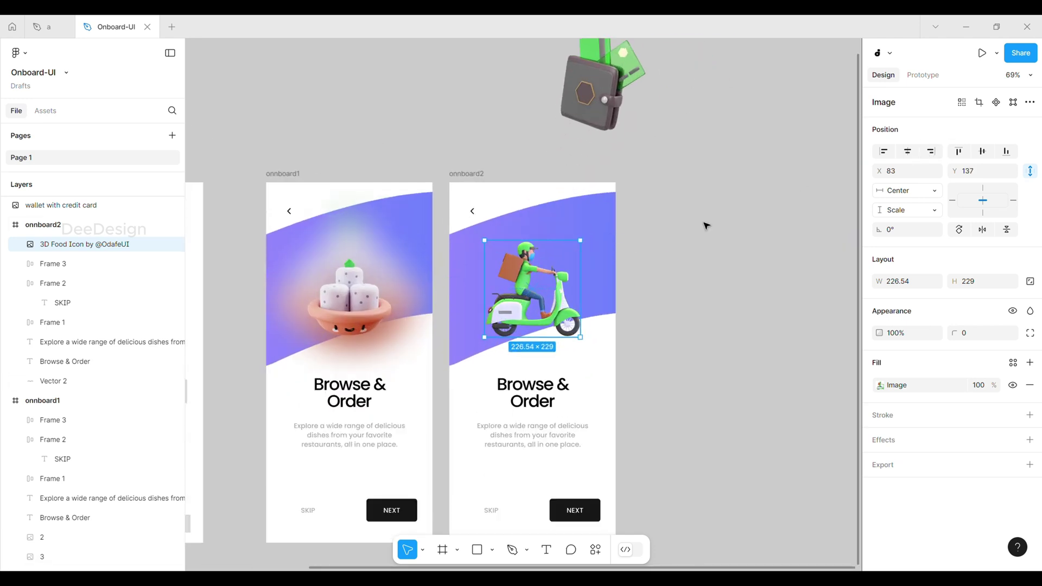
# - Duplicate the scooter image, enlarge the copy to about 321 × 325 and give it a layer blur of 80
pyautogui.hotkey('ctrl', 'd')
pyautogui.moveTo(579, 244); pyautogui.dragTo(599, 223)
pyautogui.click(920, 438)
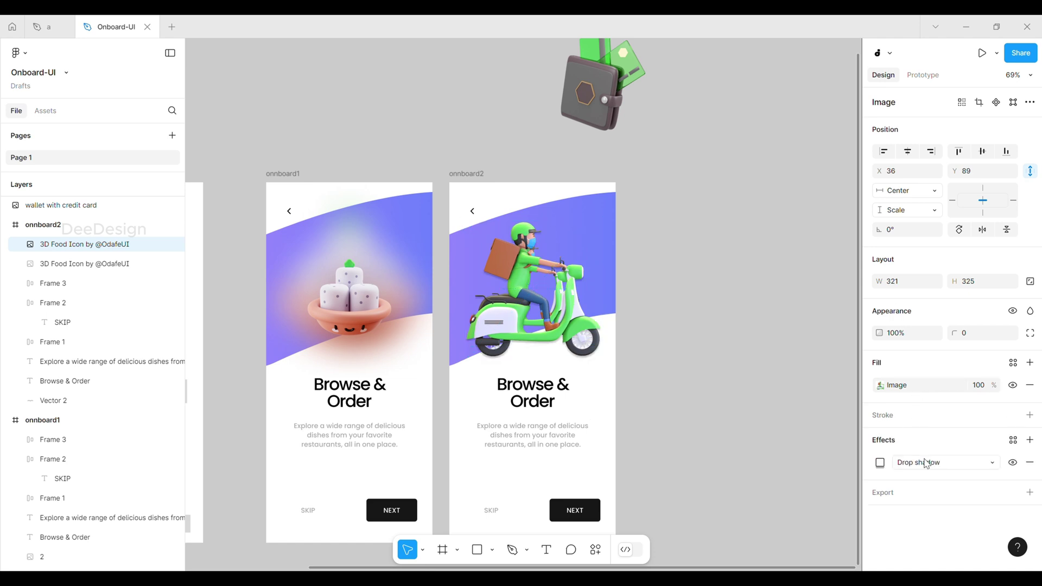
pyautogui.click(925, 463)
pyautogui.click(923, 479)
pyautogui.click(879, 462)
pyautogui.write('80')
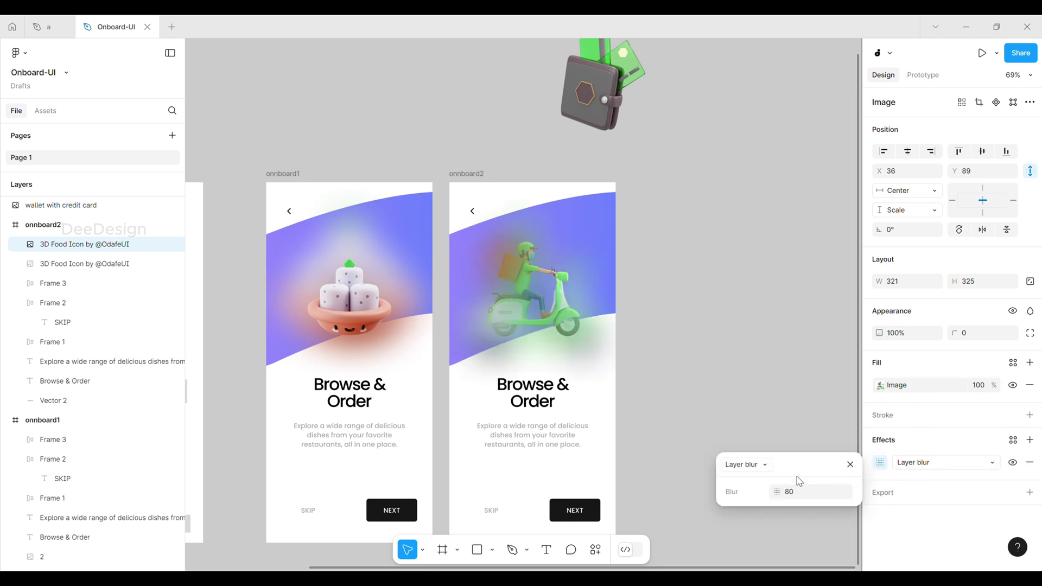
# - Send the blurred scooter copy behind the sharp scooter image in onnboard2
pyautogui.click(592, 345)
pyautogui.click(744, 342)
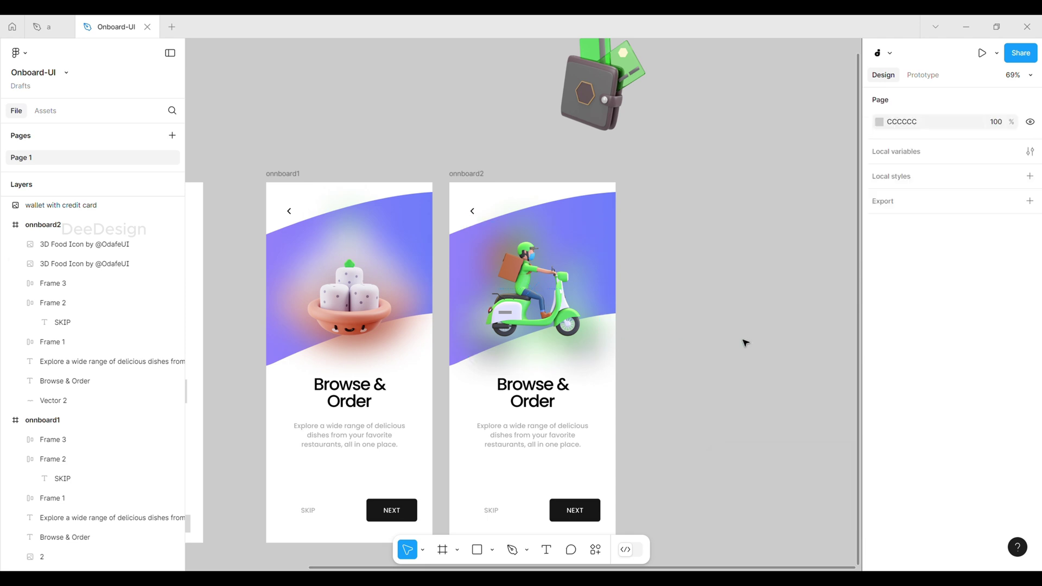
pyautogui.keyDown('ctrl'); pyautogui.scroll(2, 556, 341); pyautogui.keyUp('ctrl')
pyautogui.moveTo(588, 367); pyautogui.dragTo(580, 344)
pyautogui.click(726, 307)
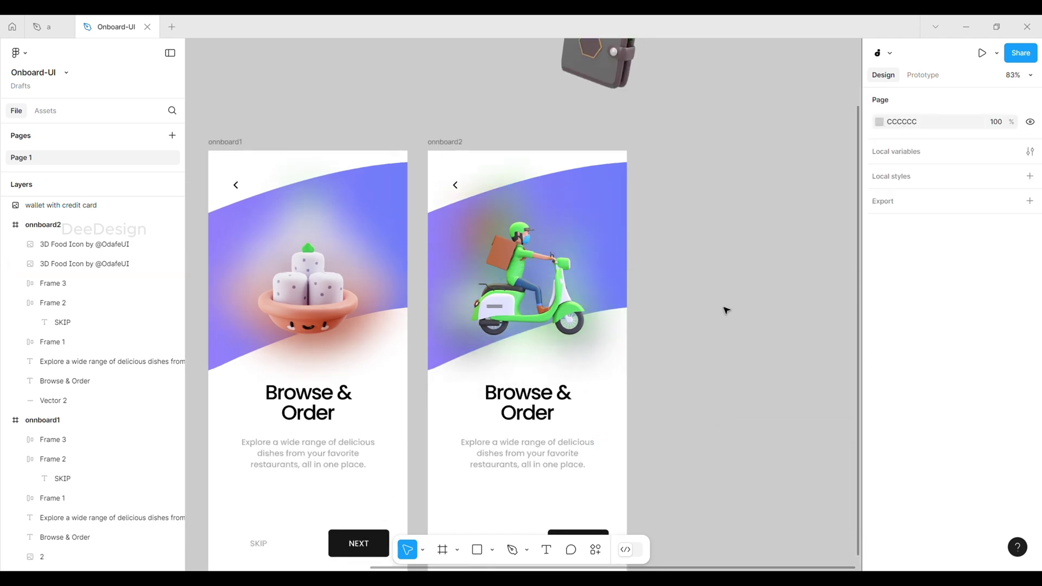
pyautogui.keyDown('ctrl'); pyautogui.scroll(-3, 698, 255); pyautogui.keyUp('ctrl')
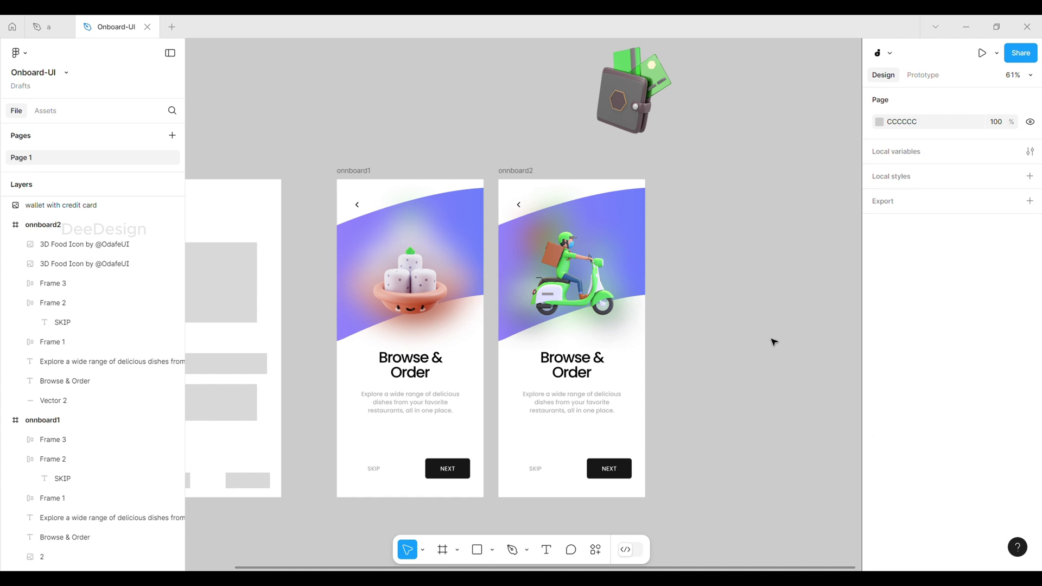
# - Change the onnboard2 title to "Free & fast delivery"
pyautogui.doubleClick(617, 364)
pyautogui.write('Free')
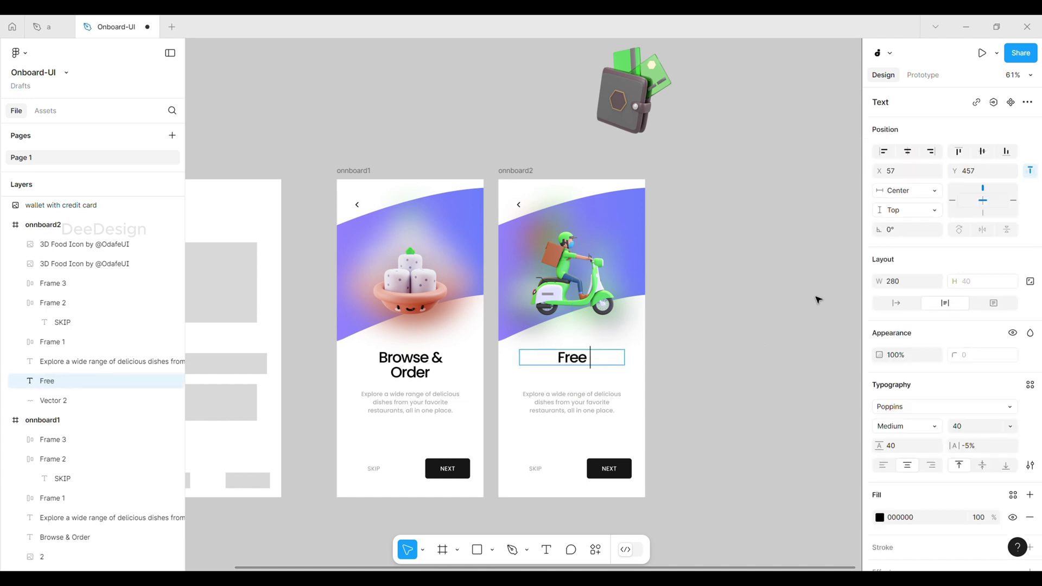
pyautogui.write(' & fast delivery')
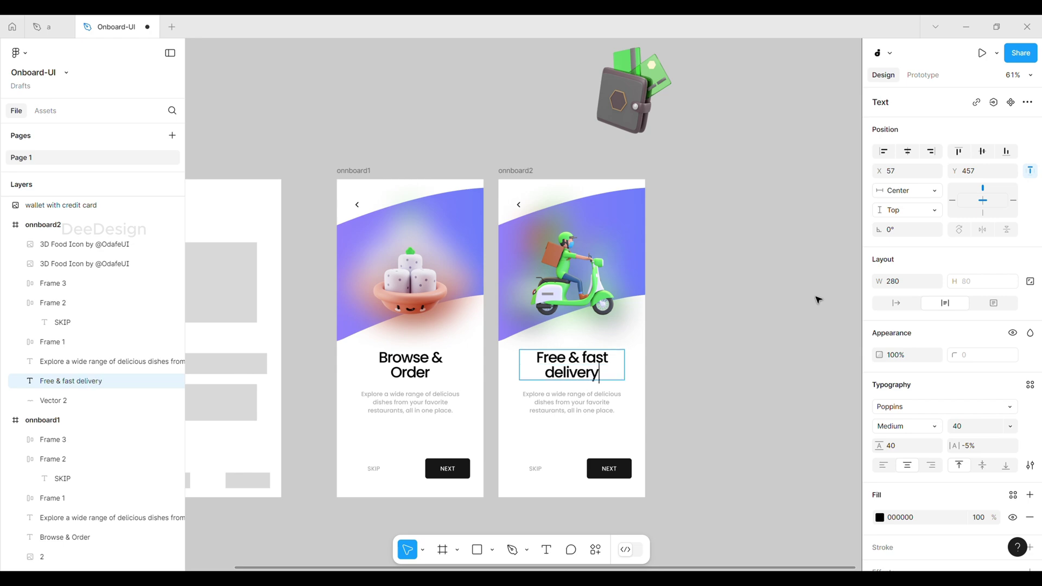
pyautogui.press('Escape')
# - Replace onnboard2's description with "Enjoy lightning-fast delivery at no extra cost, bringing your food hot and fresh to your doorstep"
pyautogui.keyDown('ctrl'); pyautogui.scroll(5, 632, 431); pyautogui.keyUp('ctrl')
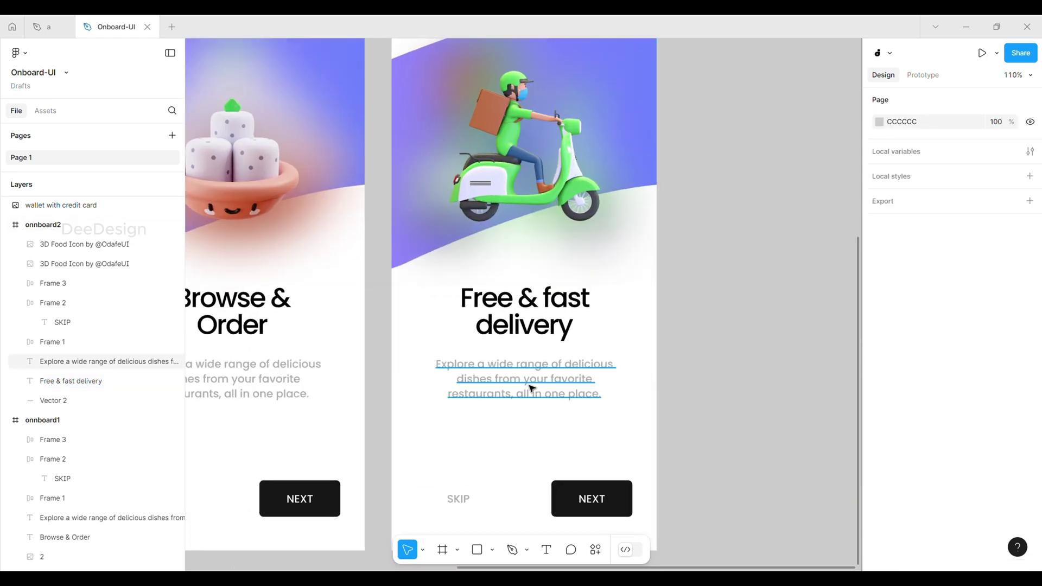
pyautogui.doubleClick(491, 371)
pyautogui.write('Enjoy lightning-fast delivery at no extra cost, bringing your food hot and fresh to your doorstep')
pyautogui.click(718, 344)
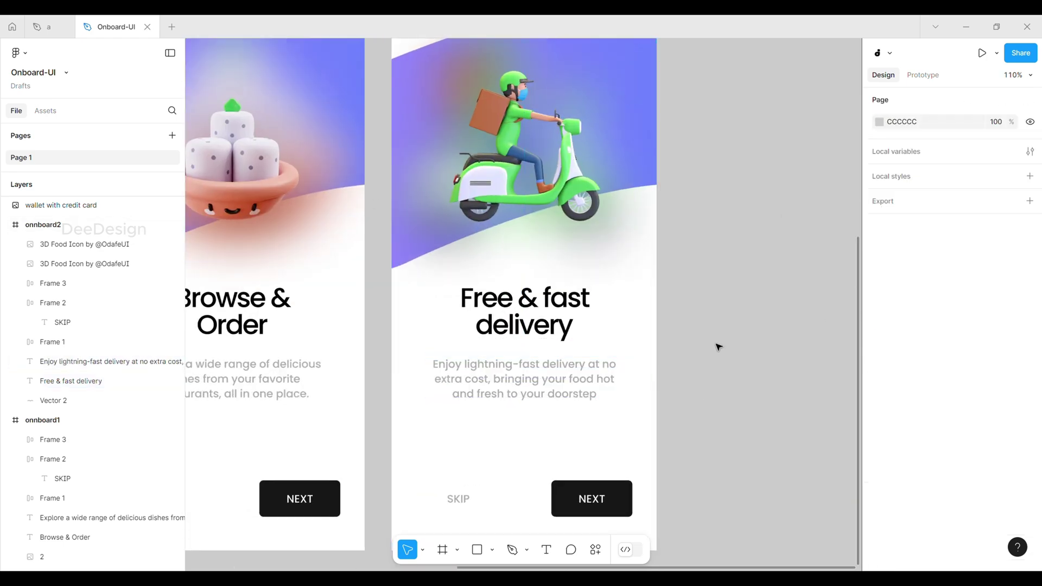
# - Shift the gradient wave in onnboard2 left to about X -724 so that its trough sits behind the scooter
pyautogui.keyDown('ctrl'); pyautogui.scroll(-4, 516, 304); pyautogui.keyUp('ctrl')
pyautogui.click(588, 144)
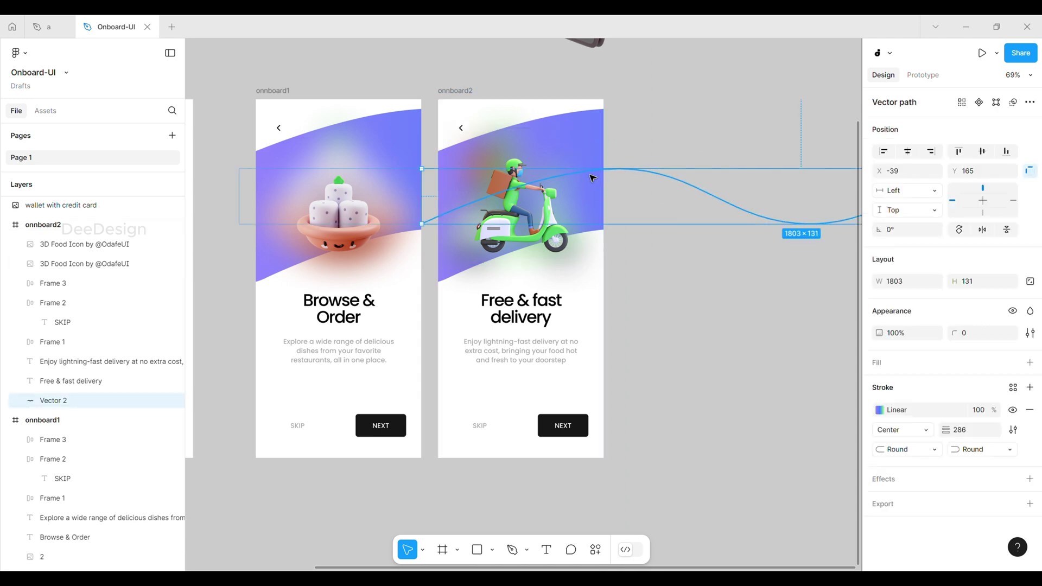
pyautogui.moveTo(592, 177); pyautogui.dragTo(445, 188)
pyautogui.hotkey('shift', 'Left')
pyautogui.hotkey('shift', 'Left')
pyautogui.hotkey('shift', 'Left')
pyautogui.hotkey('shift', 'Left')
pyautogui.hotkey('shift', 'Left')
pyautogui.hotkey('shift', 'Left')
pyautogui.hotkey('shift', 'Left')
pyautogui.hotkey('shift', 'Left')
pyautogui.hotkey('shift', 'Left')
pyautogui.hotkey('shift', 'Left')
pyautogui.hotkey('shift', 'Left')
pyautogui.hotkey('shift', 'Left')
pyautogui.hotkey('shift', 'Left')
pyautogui.hotkey('shift', 'Left')
pyautogui.hotkey('shift', 'Left')
pyautogui.hotkey('shift', 'Left')
pyautogui.hotkey('shift', 'Left')
pyautogui.hotkey('shift', 'Left')
pyautogui.hotkey('shift', 'Left')
pyautogui.hotkey('shift', 'Left')
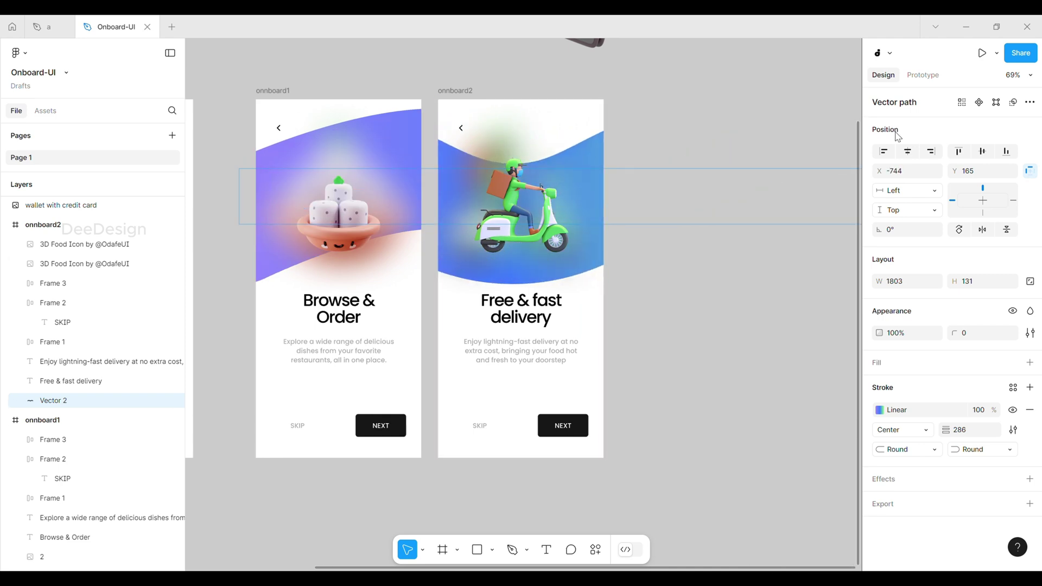
pyautogui.hotkey('shift', 'Left')
pyautogui.hotkey('shift', 'Right')
pyautogui.hotkey('shift', 'Right')
pyautogui.hotkey('shift', 'Right')
pyautogui.hotkey('shift', 'Right')
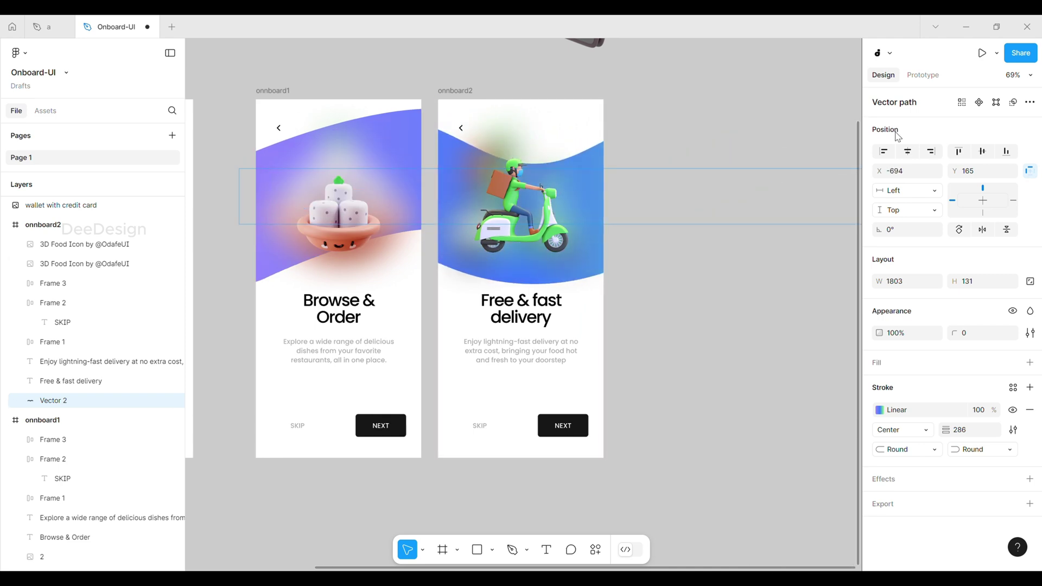
pyautogui.click(853, 319)
# - Duplicate the onnboard2 frame and space the three onboarding frames evenly with gaps of 83
pyautogui.click(470, 95)
pyautogui.hotkey('ctrl', 'd')
pyautogui.scroll(-1, 326, 105)
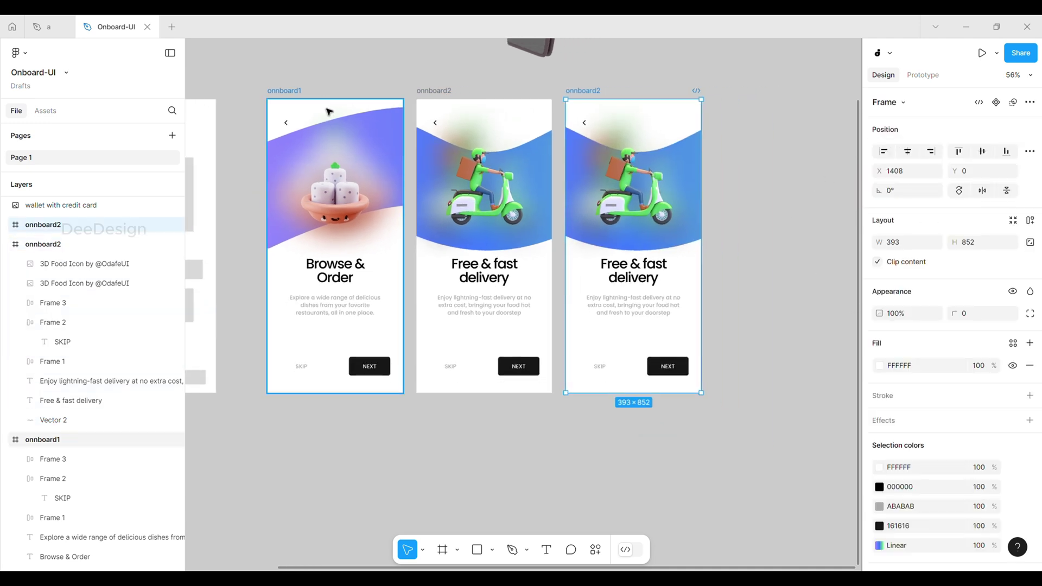
pyautogui.moveTo(593, 95); pyautogui.dragTo(627, 91)
pyautogui.moveTo(439, 91); pyautogui.dragTo(453, 93)
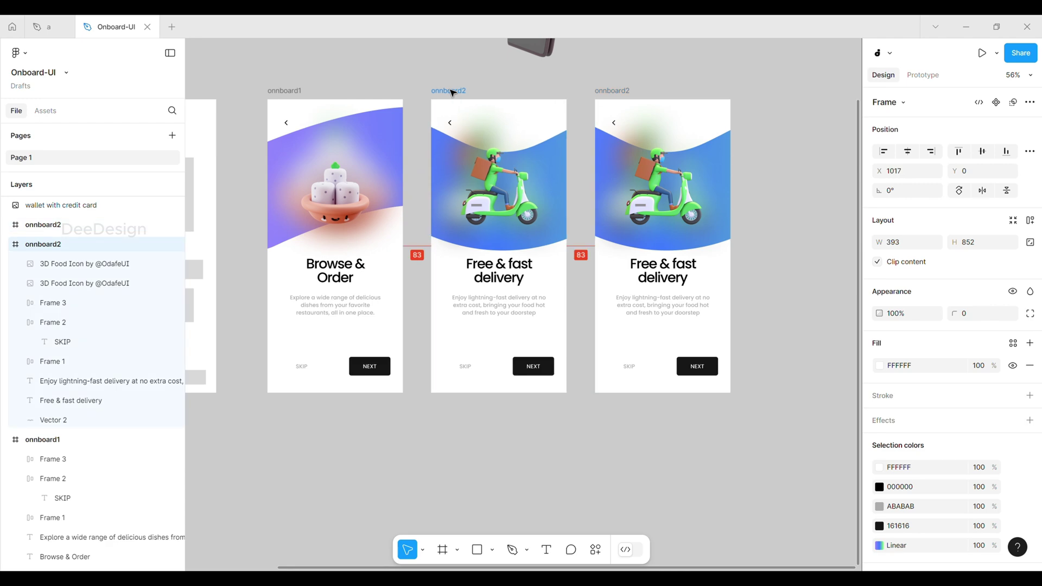
# - Rename the duplicated frame as onnboard3
pyautogui.hscroll(3, 677, 104)
pyautogui.scroll(3, 630, 111)
pyautogui.doubleClick(440, 99)
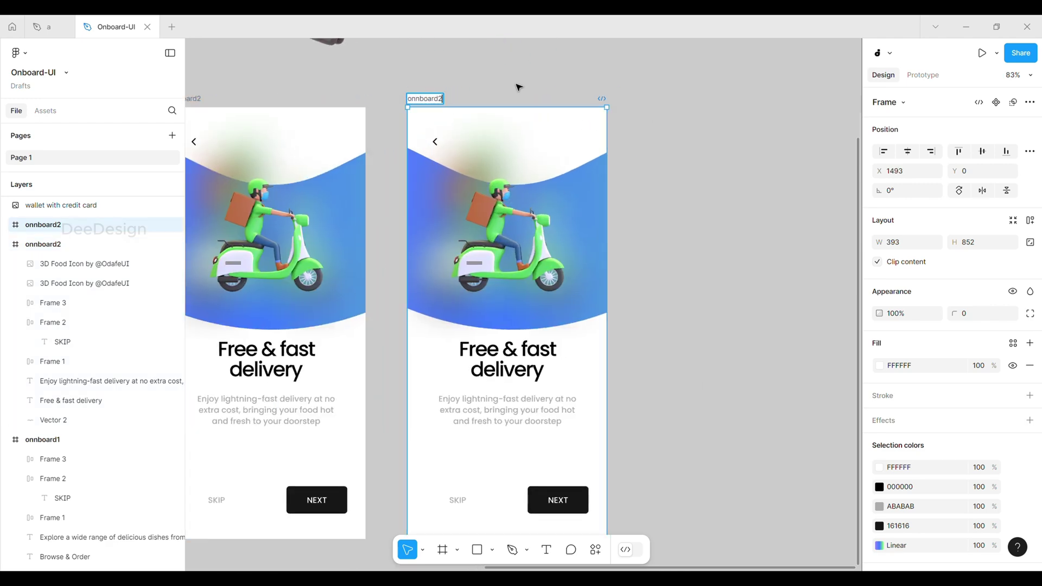
pyautogui.press('Return')
# - Delete the scooter image and its blurred copy from the onnboard3 frame
pyautogui.scroll(-2, 705, 217)
pyautogui.click(563, 221)
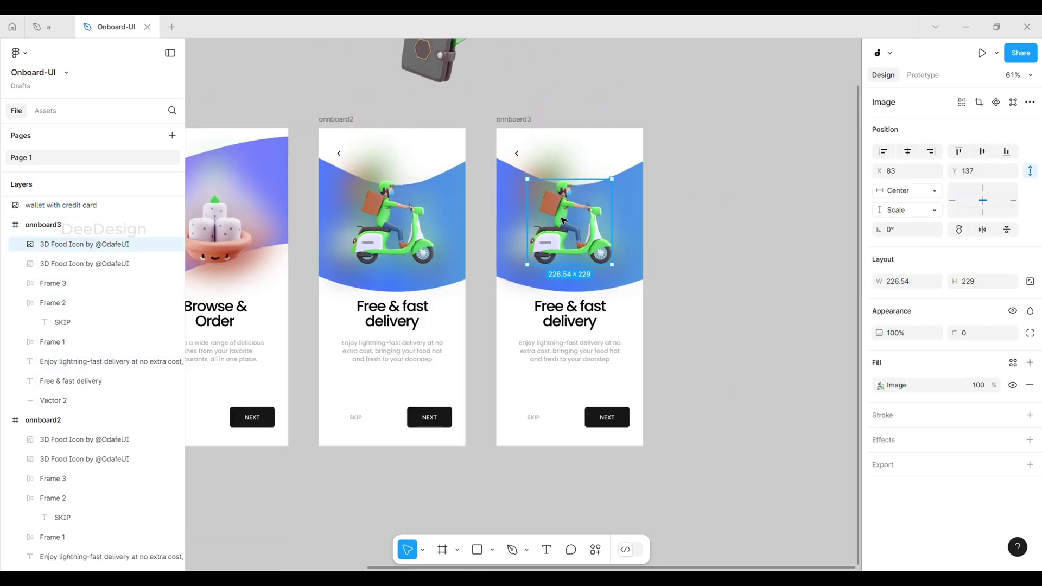
pyautogui.press('Delete')
pyautogui.click(561, 221)
pyautogui.press('Delete')
# - Move the wallet with credit card image into onnboard3 above the title, centred horizontally at about Y 120
pyautogui.scroll(2, 560, 225)
pyautogui.moveTo(448, 131); pyautogui.dragTo(589, 318)
pyautogui.scroll(3, 587, 318)
pyautogui.click(907, 150)
pyautogui.scroll(-3, 670, 156)
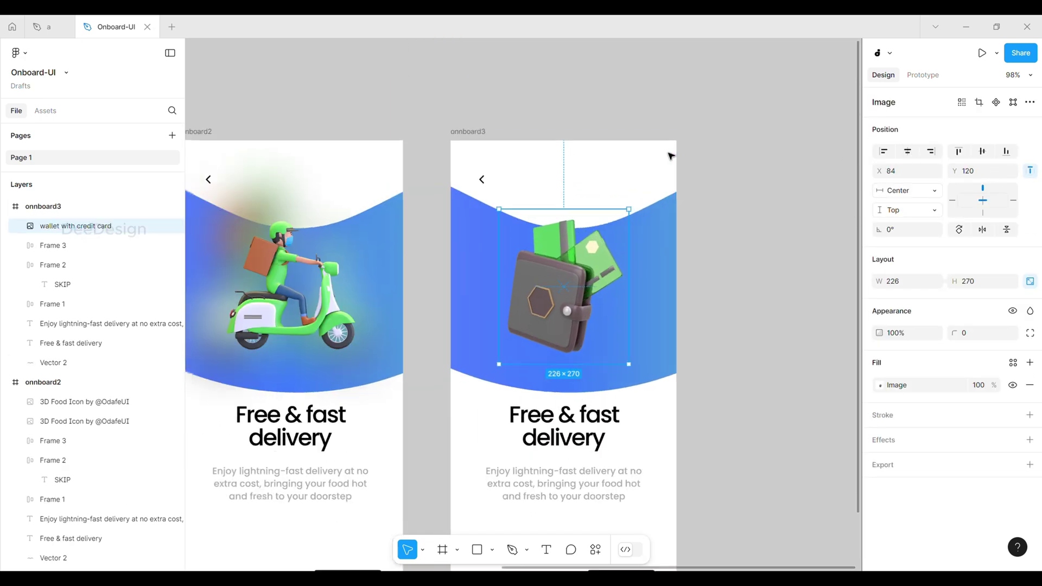
# - Nudge the wallet image in onnboard3 slightly right and down to X 91, Y 122
pyautogui.press('Right')
pyautogui.press('Right')
pyautogui.press('Right')
pyautogui.press('Right')
pyautogui.press('Right')
pyautogui.press('Right')
pyautogui.press('Right')
pyautogui.press('Right')
pyautogui.press('Right')
pyautogui.press('Right')
pyautogui.press('Right')
pyautogui.press('Right')
pyautogui.press('Right')
pyautogui.press('Right')
pyautogui.press('Right')
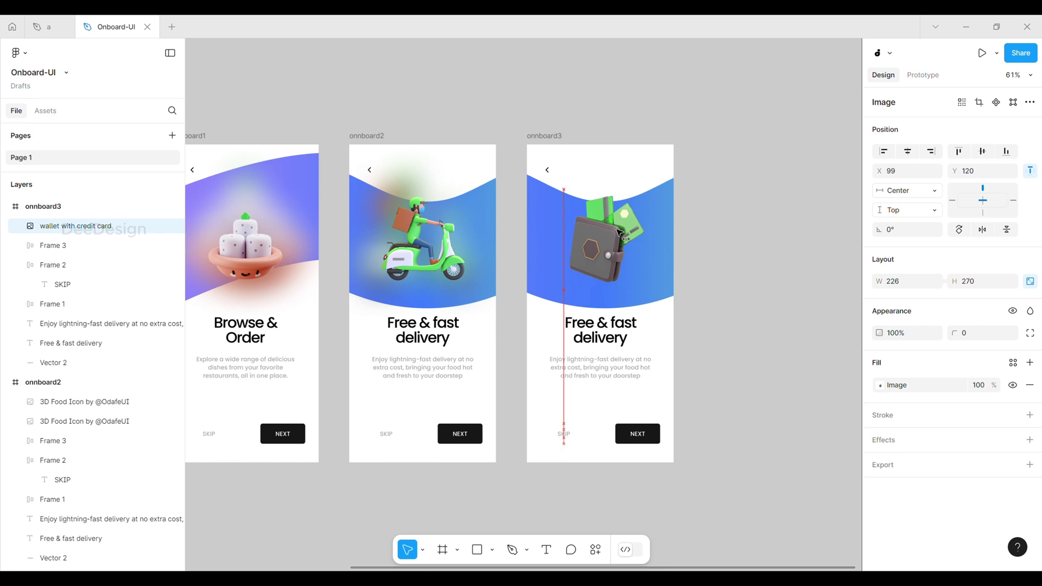
pyautogui.press('Left')
pyautogui.press('Left')
pyautogui.press('Left')
pyautogui.press('Left')
pyautogui.press('Left')
pyautogui.press('Left')
pyautogui.press('Left')
pyautogui.press('Left')
pyautogui.press('Down')
pyautogui.press('Down')
# - Duplicate the wallet image, enlarge the copy to about 340 × 406 and apply a layer blur of 50
pyautogui.hotkey('ctrl', 'd')
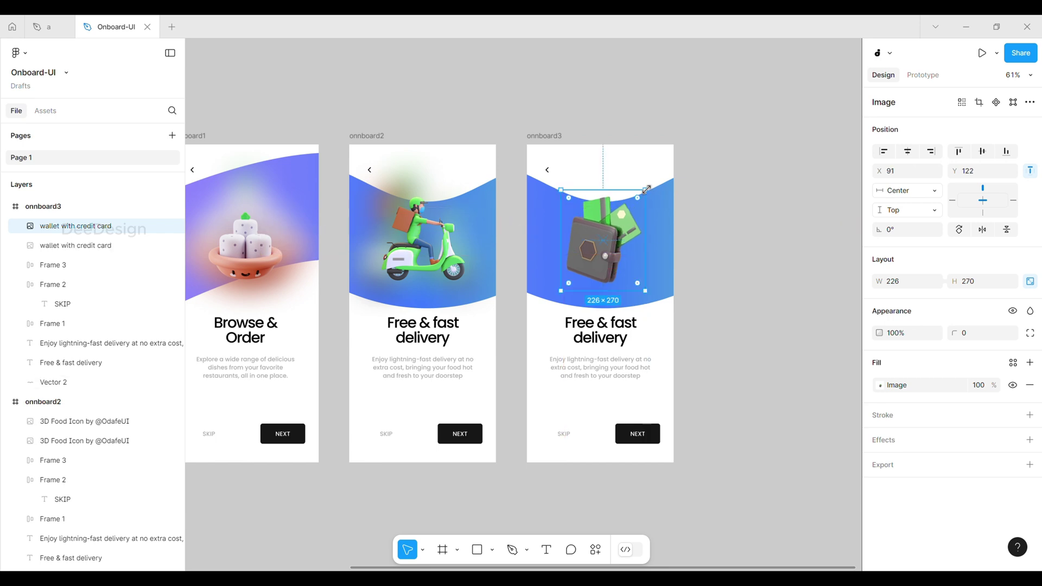
pyautogui.moveTo(645, 190); pyautogui.dragTo(666, 176)
pyautogui.click(1030, 440)
pyautogui.click(944, 462)
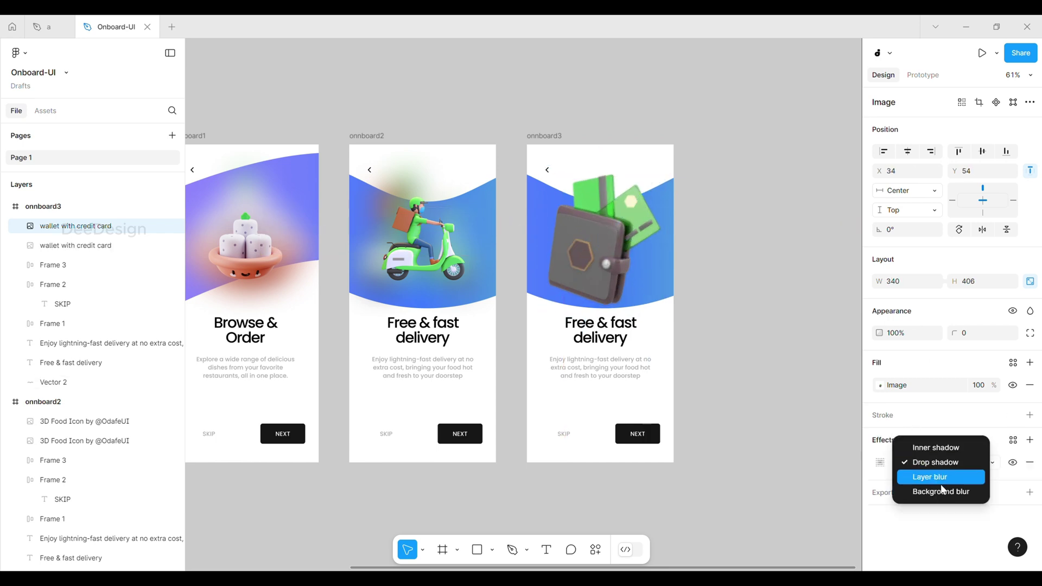
pyautogui.click(939, 477)
pyautogui.click(879, 462)
pyautogui.write('50')
pyautogui.press('Return')
pyautogui.press('Return')
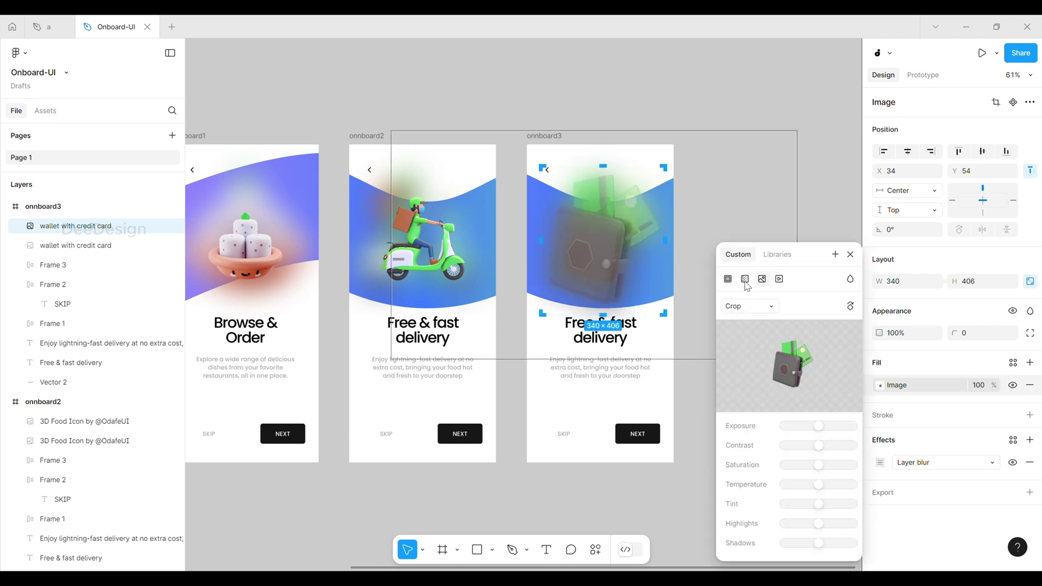
# - Send the blurred wallet copy behind the sharp wallet image in onnboard3
pyautogui.click(751, 102)
pyautogui.click(751, 102)
pyautogui.click(611, 241)
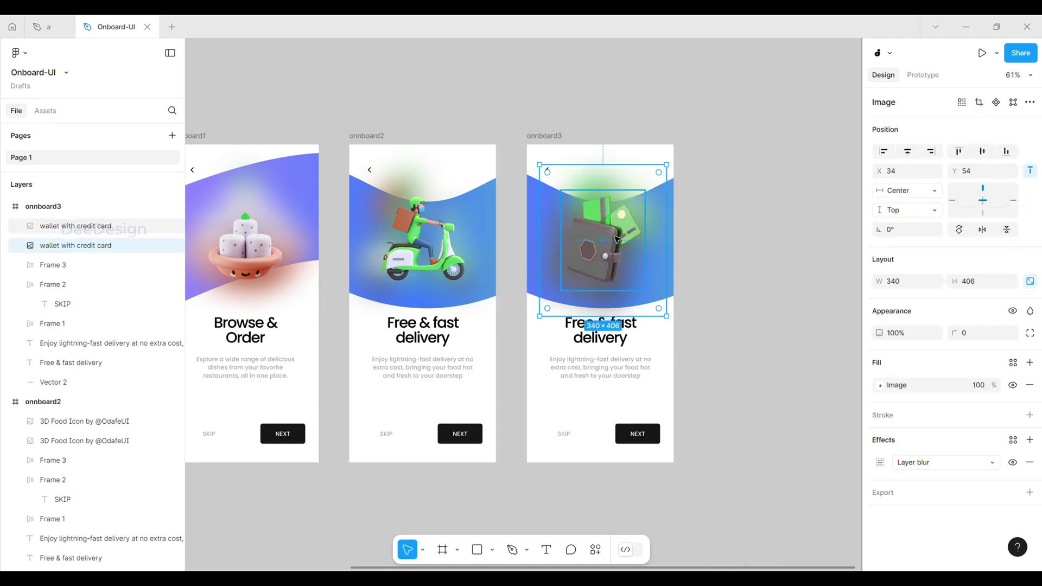
pyautogui.scroll(-3, 679, 226)
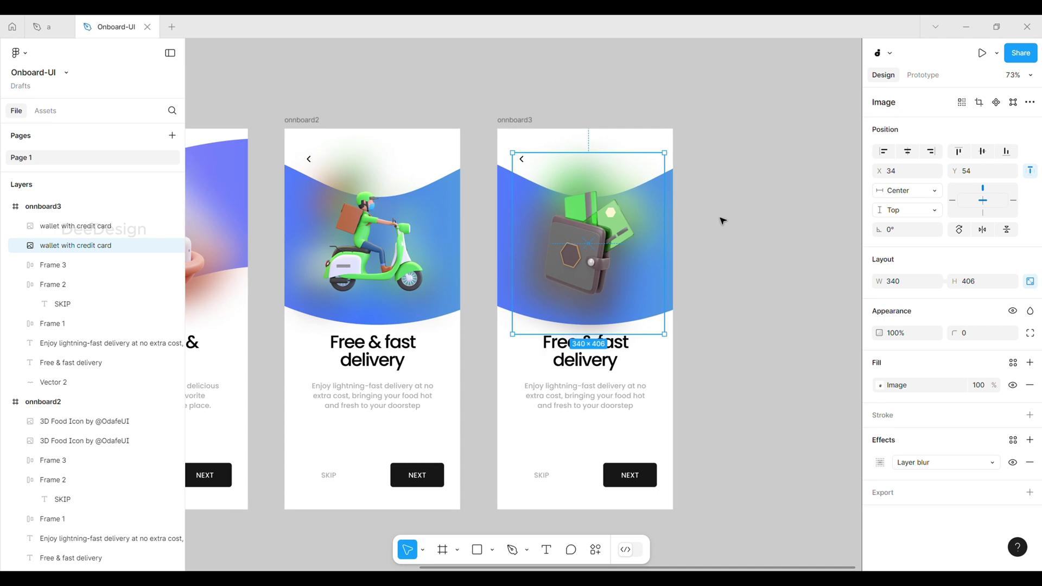
pyautogui.click(762, 216)
# - Shift the gradient wave in onnboard3 left to X -1334 so that its green section lies behind the wallet
pyautogui.click(695, 274)
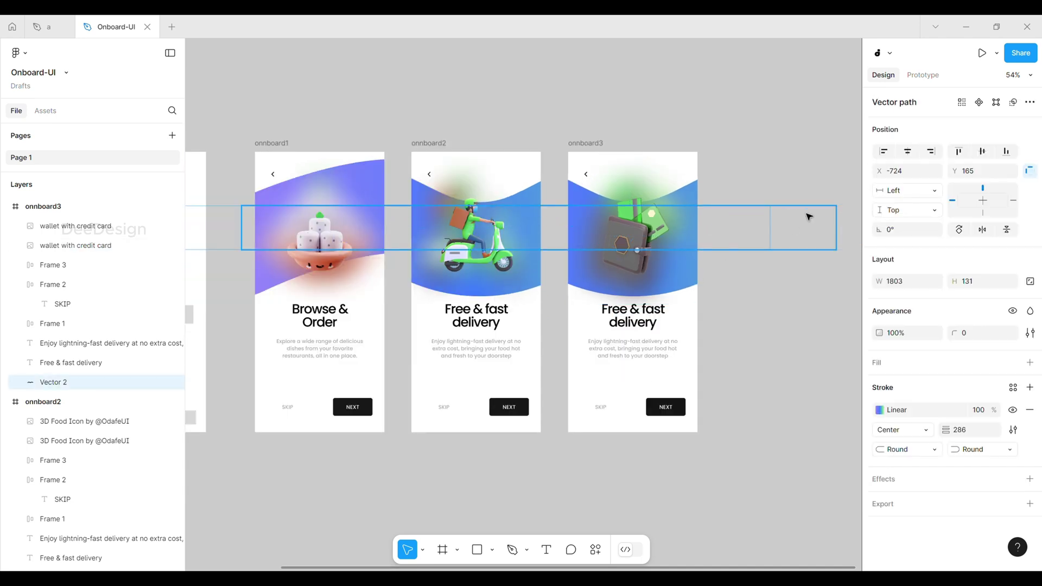
pyautogui.hotkey('shift', 'Left')
pyautogui.hotkey('shift', 'Left')
pyautogui.hotkey('shift', 'Left')
pyautogui.hotkey('shift', 'Left')
pyautogui.hotkey('shift', 'Left')
pyautogui.hotkey('shift', 'Left')
pyautogui.hotkey('shift', 'Left')
pyautogui.hotkey('shift', 'Left')
pyautogui.hotkey('shift', 'Left')
pyautogui.hotkey('shift', 'Left')
pyautogui.hotkey('shift', 'Left')
pyautogui.hotkey('shift', 'Left')
pyautogui.hotkey('shift', 'Left')
pyautogui.hotkey('shift', 'Left')
pyautogui.hotkey('shift', 'Left')
pyautogui.hotkey('shift', 'Left')
pyautogui.hotkey('shift', 'Left')
pyautogui.hotkey('shift', 'Left')
pyautogui.hotkey('shift', 'Left')
pyautogui.hotkey('shift', 'Left')
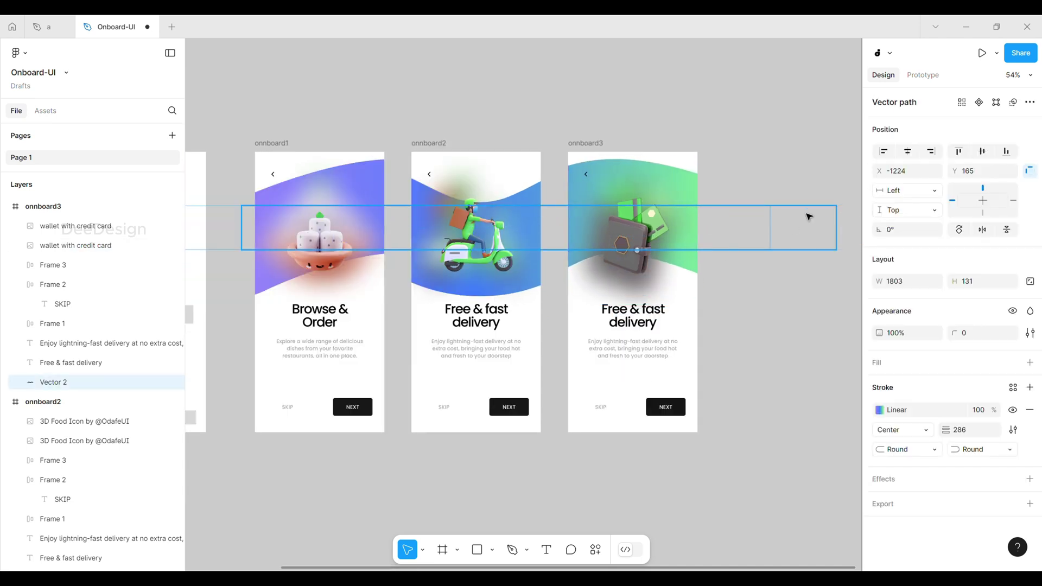
pyautogui.hotkey('shift', 'Left')
pyautogui.hotkey('shift', 'Left')
pyautogui.hotkey('shift', 'Left')
pyautogui.hotkey('shift', 'Left')
pyautogui.hotkey('shift', 'Left')
pyautogui.hotkey('shift', 'Left')
pyautogui.hotkey('shift', 'Left')
pyautogui.hotkey('shift', 'Left')
pyautogui.hotkey('shift', 'Left')
pyautogui.hotkey('shift', 'Left')
pyautogui.hotkey('shift', 'Left')
pyautogui.hotkey('shift', 'Left')
pyautogui.hotkey('shift', 'Left')
pyautogui.hotkey('shift', 'Left')
pyautogui.hotkey('shift', 'Left')
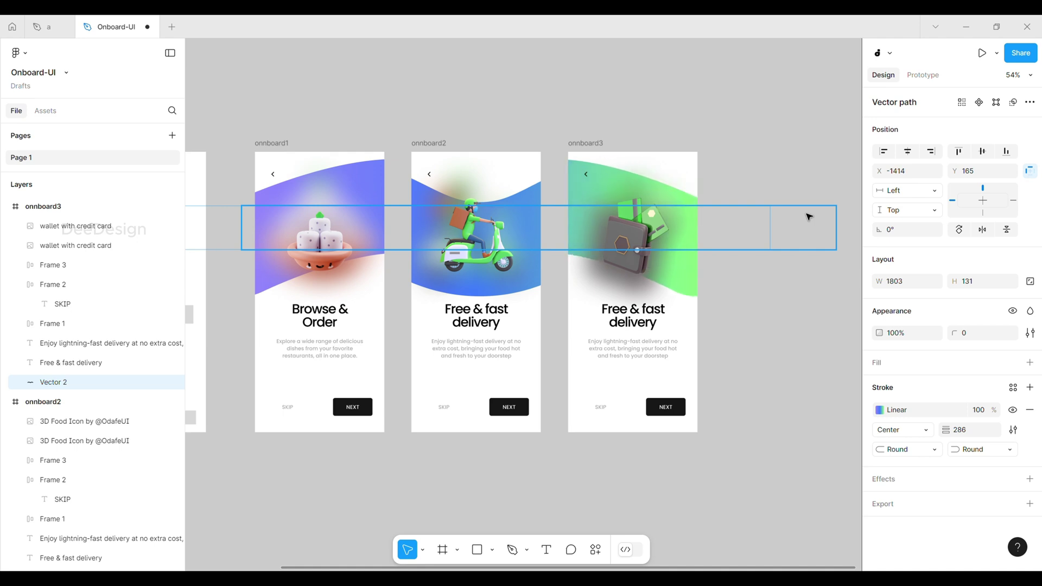
pyautogui.hotkey('shift', 'Right')
pyautogui.hotkey('shift', 'Right')
pyautogui.hotkey('shift', 'Right')
pyautogui.hotkey('shift', 'Right')
pyautogui.hotkey('shift', 'Right')
pyautogui.hotkey('shift', 'Right')
pyautogui.hotkey('shift', 'Right')
pyautogui.hotkey('shift', 'Right')
pyautogui.hotkey('shift', 'Right')
pyautogui.hotkey('shift', 'Right')
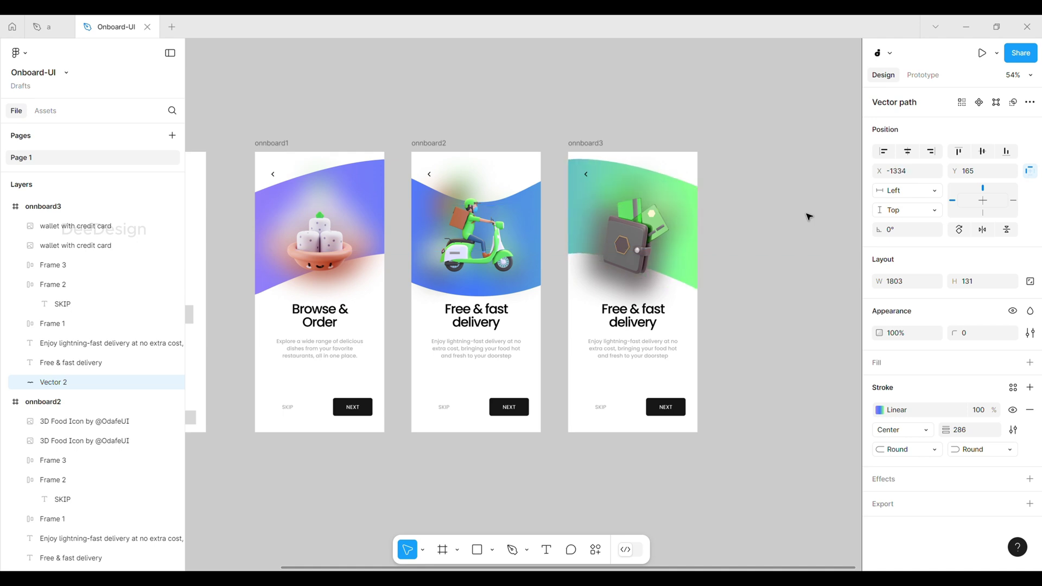
pyautogui.click(771, 344)
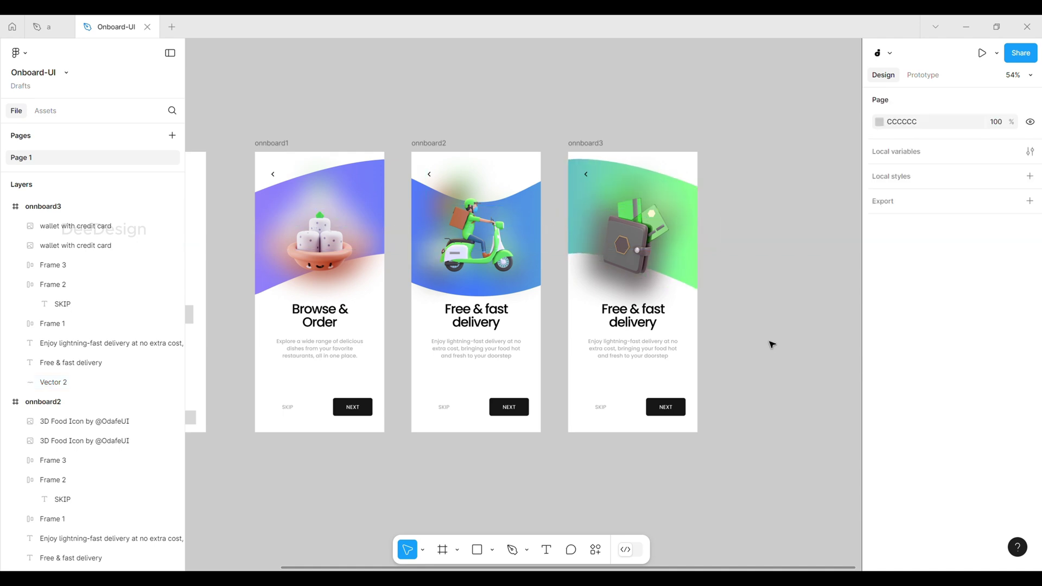
# - Reduce the image fill opacity of the blurred wallet copy to 61%
pyautogui.click(644, 288)
pyautogui.moveTo(980, 386); pyautogui.dragTo(917, 377)
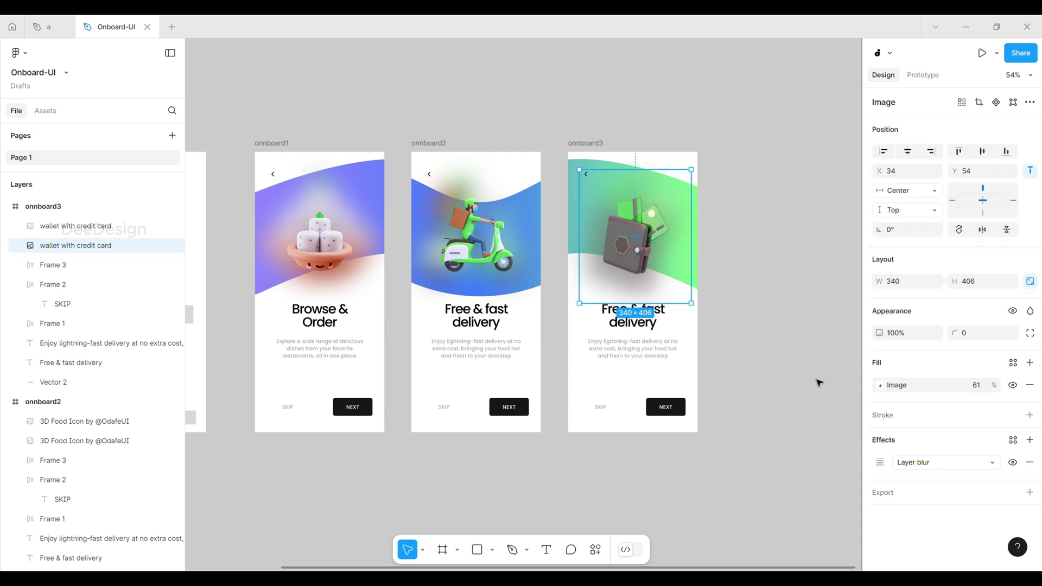
# - Restore the blurred wallet copy's image fill opacity to 100% and lower its layer opacity to 55%
pyautogui.click(976, 386)
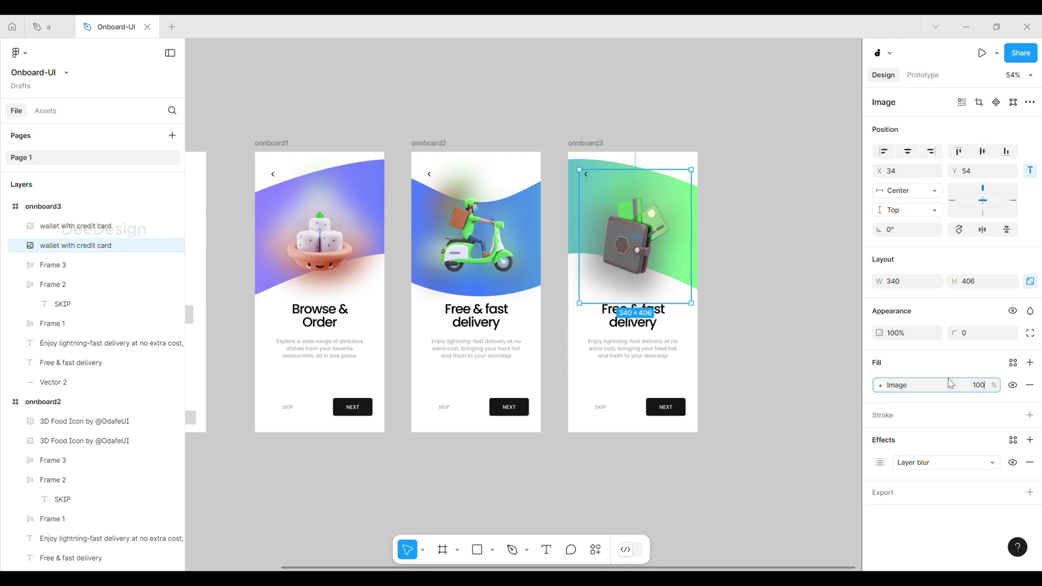
pyautogui.click(915, 334)
pyautogui.moveTo(879, 331); pyautogui.dragTo(811, 344)
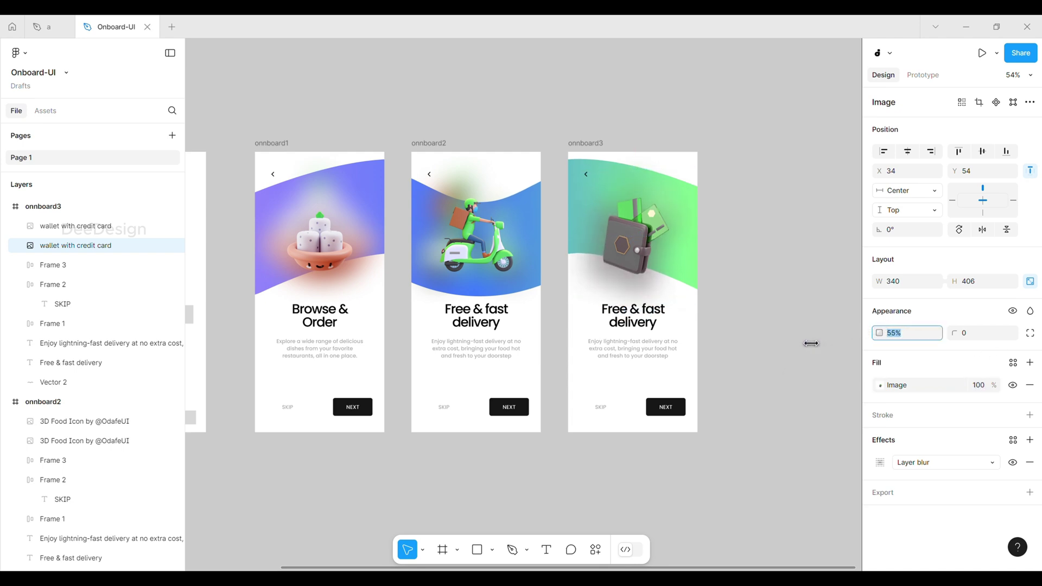
pyautogui.press('Escape')
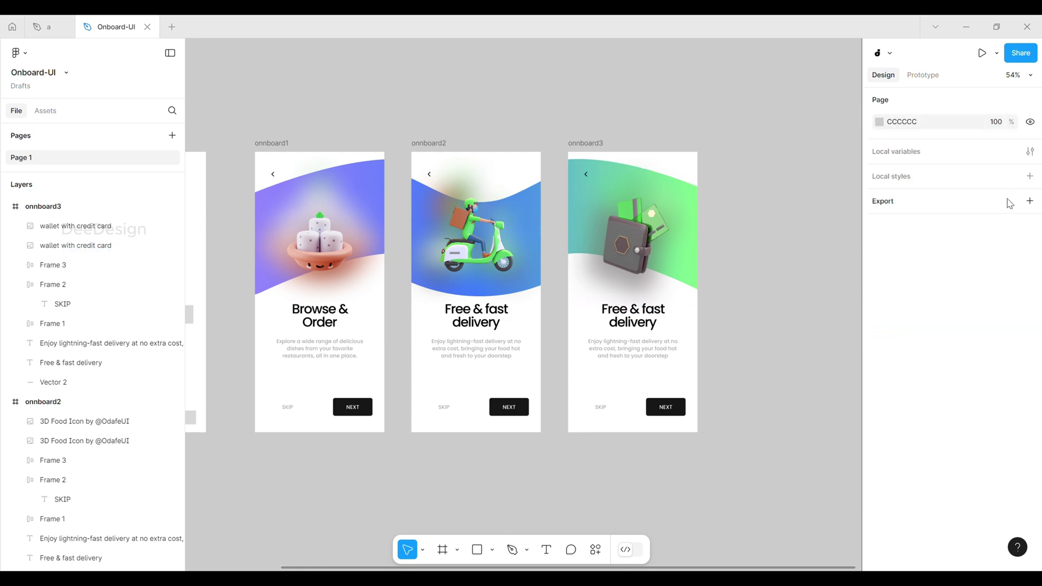
# - Replace the onnboard3 heading text with "Secure payment"
pyautogui.scroll(5, 681, 235)
pyautogui.scroll(-5, 732, 240)
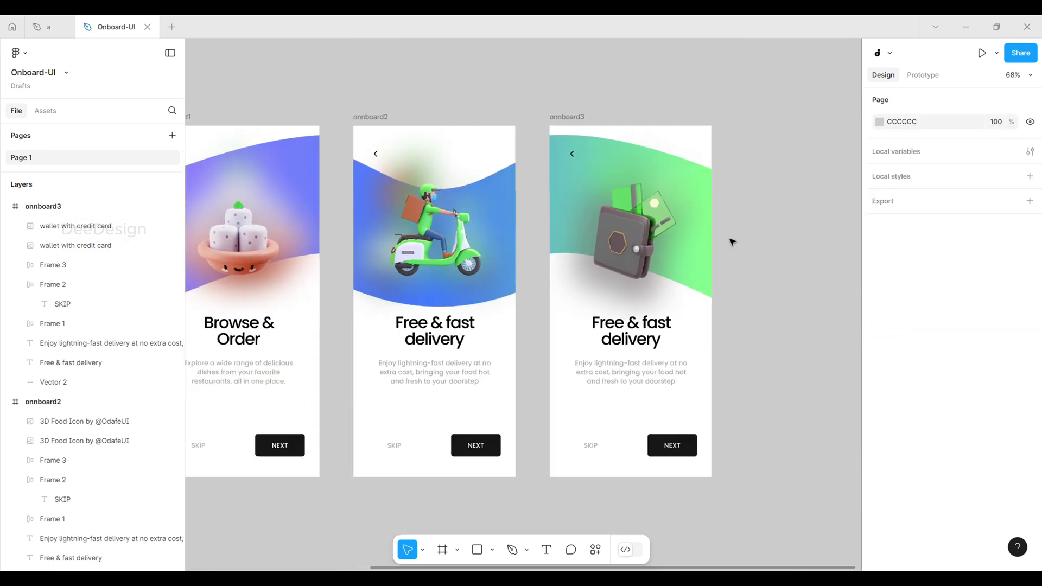
pyautogui.click(666, 308)
pyautogui.press('Return')
pyautogui.write('Secc')
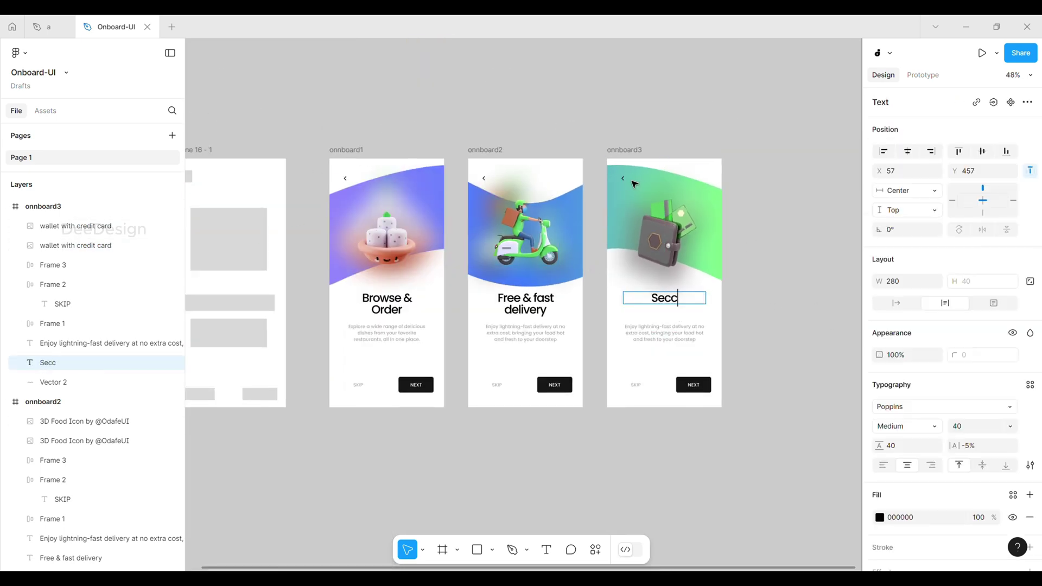
pyautogui.press('BackSpace')
pyautogui.write('ure pay')
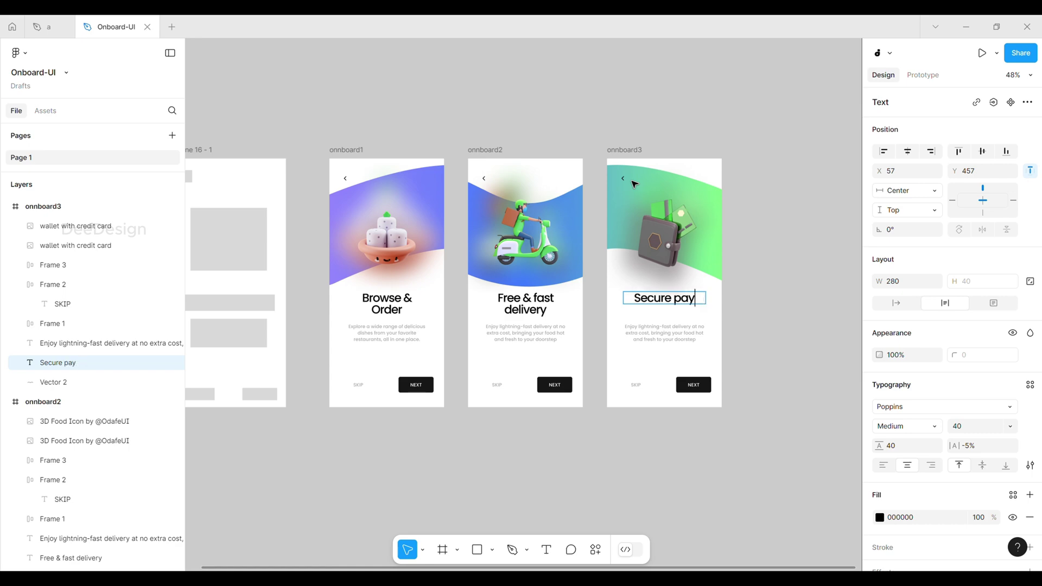
pyautogui.write('ment')
# - Replace the onnboard3 description with "Pay with confidence using our safe and encrypted payment options for a hassle-free experience."
pyautogui.click(664, 333)
pyautogui.scroll(5, 727, 340)
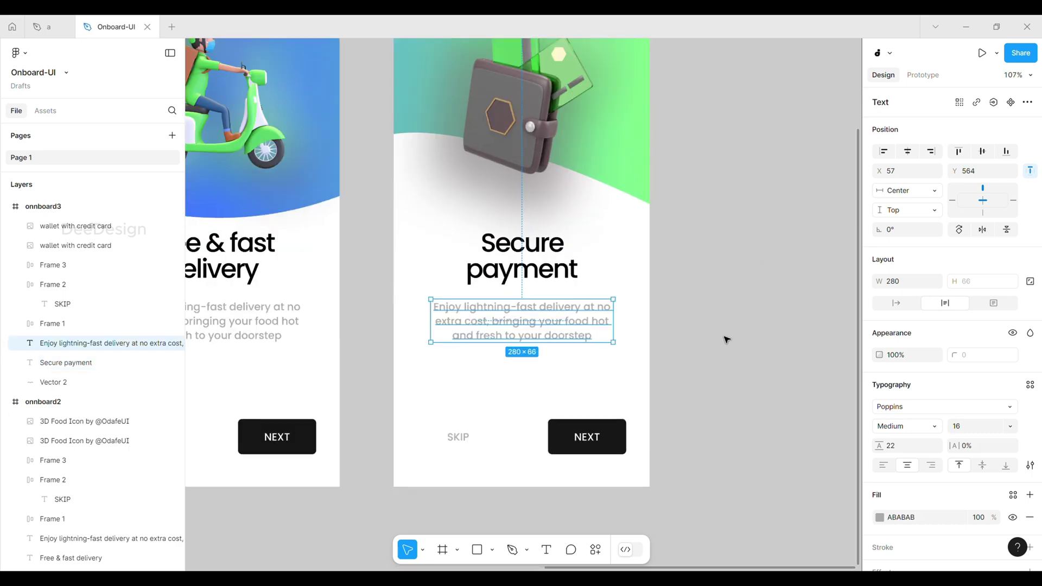
pyautogui.press('Escape')
pyautogui.doubleClick(552, 342)
pyautogui.write('Pay with confidence using our safe and encrypted payment options for a hassle-free experience.')
pyautogui.click(805, 306)
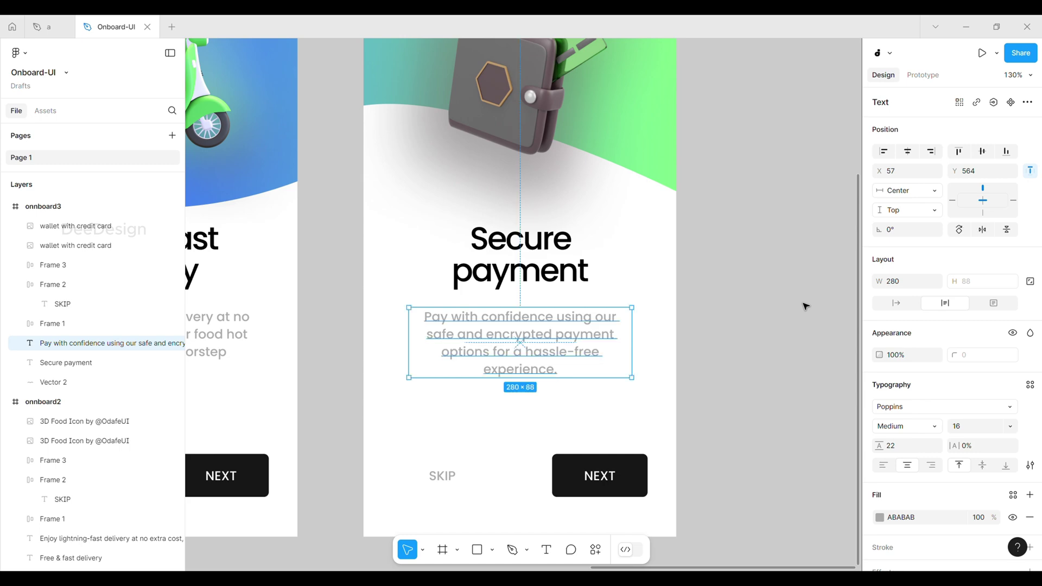
pyautogui.click(805, 306)
pyautogui.scroll(-5, 753, 270)
pyautogui.moveTo(732, 278); pyautogui.dragTo(788, 319)
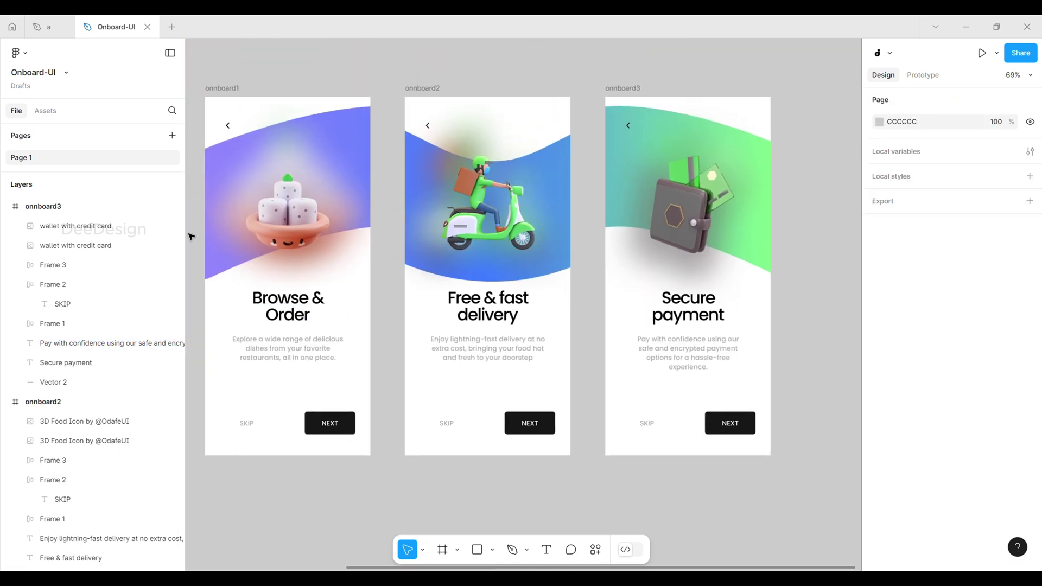
# - Draw a horizontal line about 14 wide between the description and buttons in onnboard1, with a stroke weight of 12
pyautogui.moveTo(186, 235); pyautogui.dragTo(93, 233)
pyautogui.scroll(1, 326, 195)
pyautogui.scroll(-4, 216, 428)
pyautogui.moveTo(217, 428); pyautogui.dragTo(444, 379)
pyautogui.scroll(2, 443, 378)
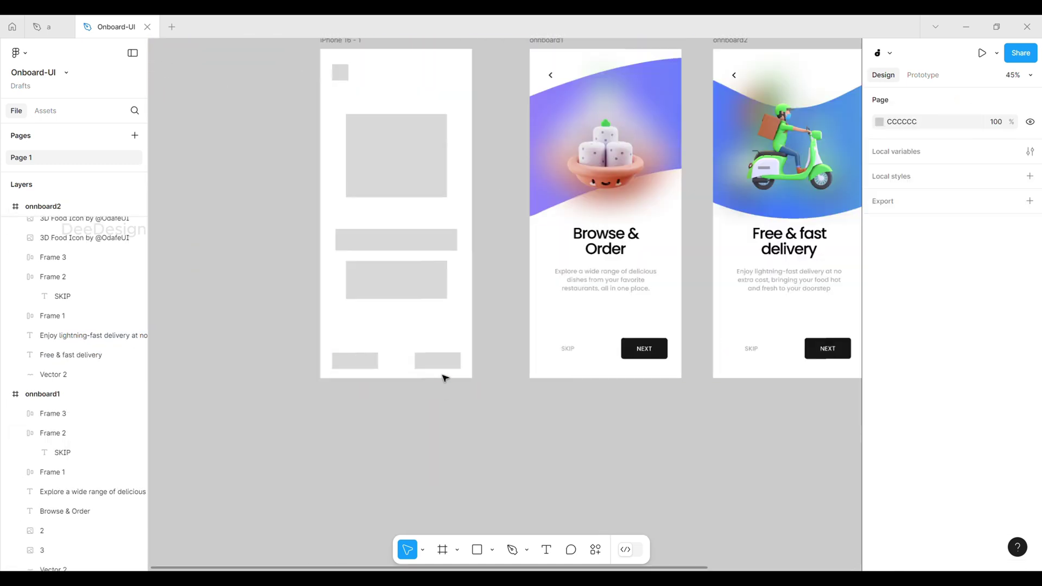
pyautogui.hscroll(3, 388, 196)
pyautogui.scroll(10, 568, 300)
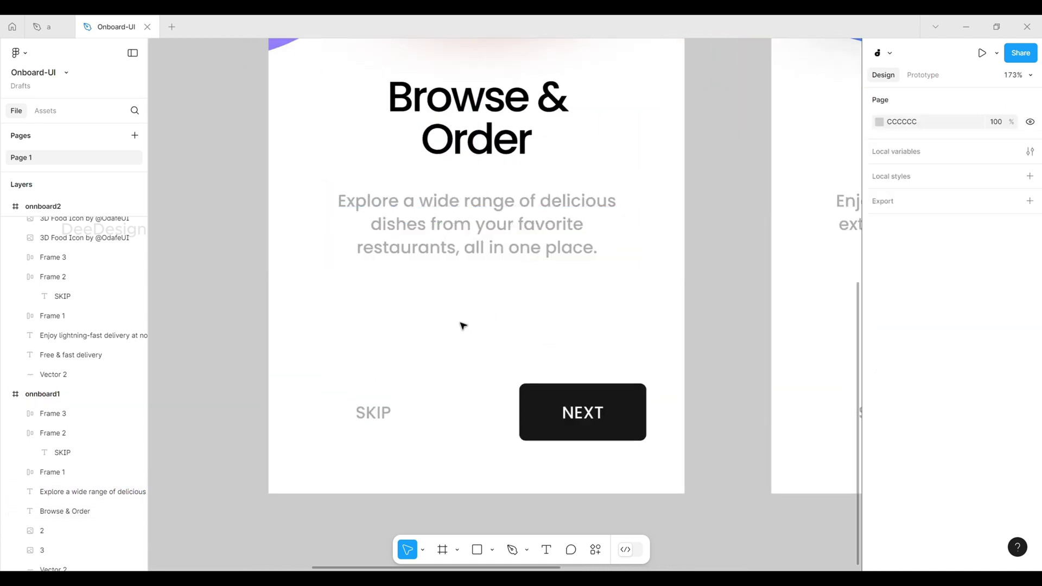
pyautogui.scroll(4, 462, 326)
pyautogui.click(491, 552)
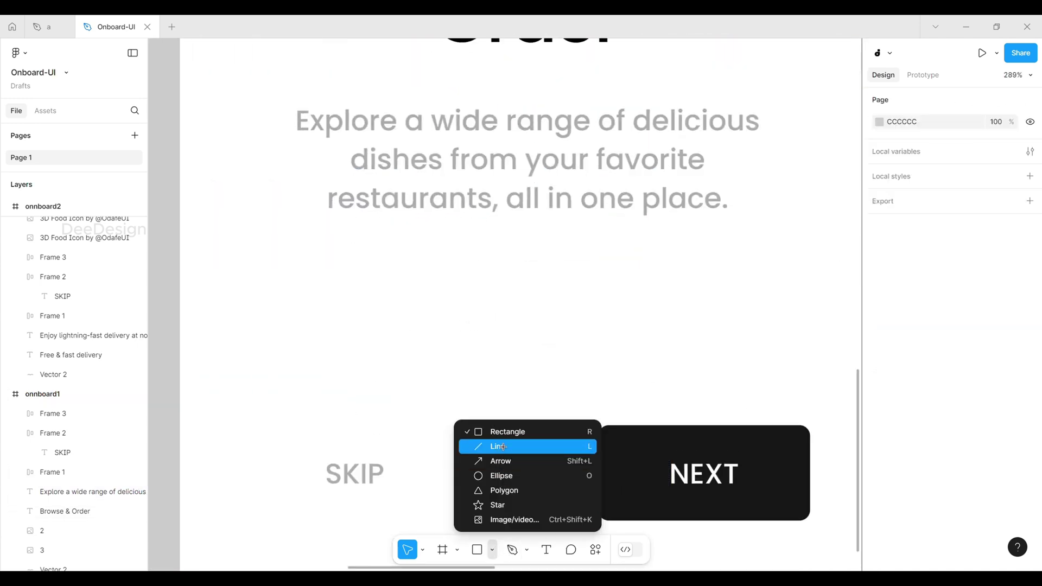
pyautogui.click(497, 445)
pyautogui.moveTo(454, 327); pyautogui.dragTo(477, 327)
pyautogui.moveTo(950, 430)
pyautogui.mouseDown()
pyautogui.moveTo(961, 430)
pyautogui.moveTo(947, 429)
pyautogui.mouseUp()
pyautogui.moveTo(1040, 445); pyautogui.dragTo(973, 433)
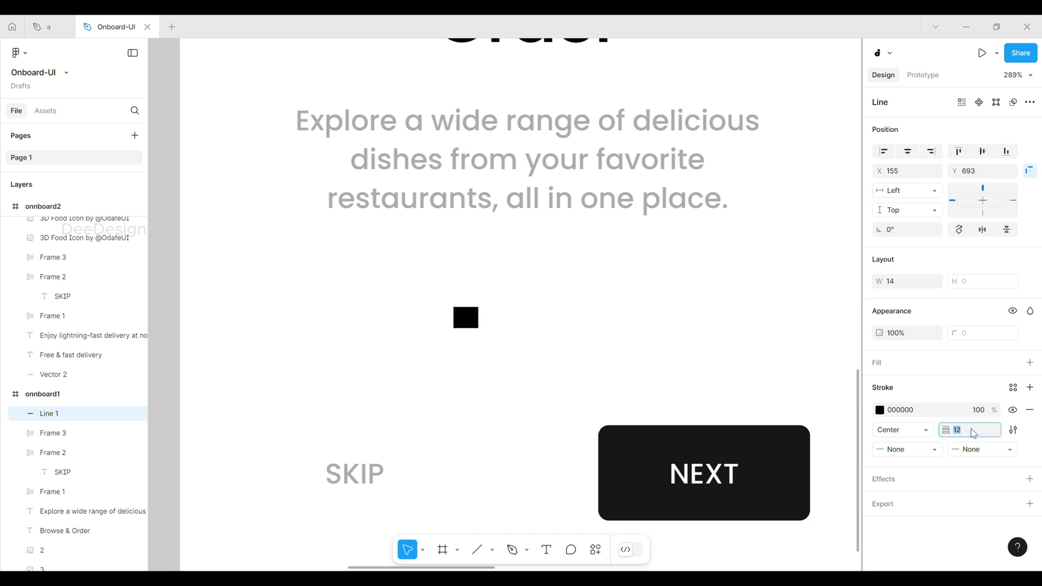
# - Give both ends of the line round caps and lengthen it to about 26
pyautogui.click(909, 449)
pyautogui.click(917, 515)
pyautogui.click(976, 449)
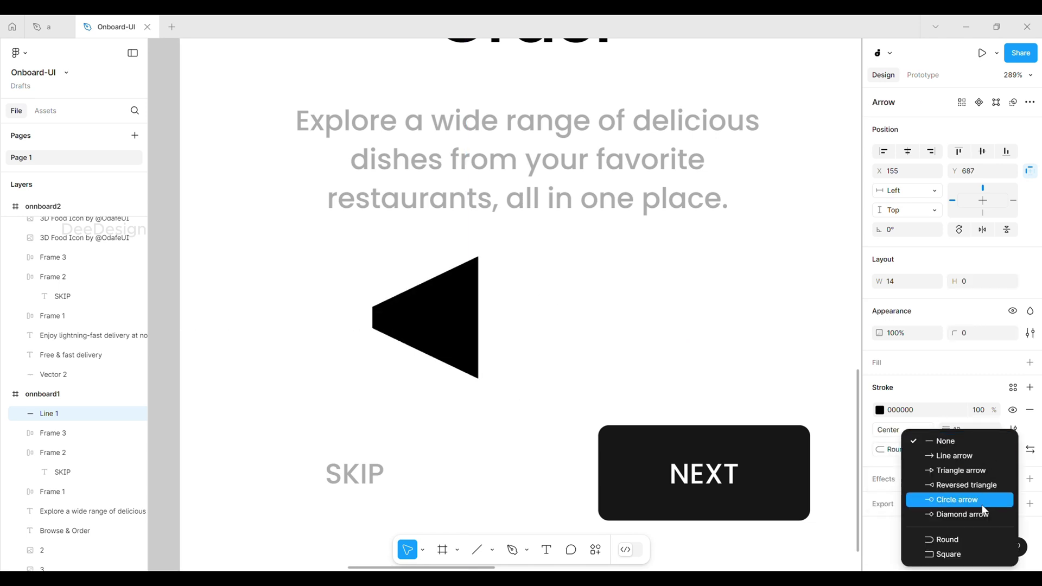
pyautogui.click(912, 515)
pyautogui.moveTo(480, 318); pyautogui.dragTo(498, 319)
pyautogui.scroll(-10, 494, 320)
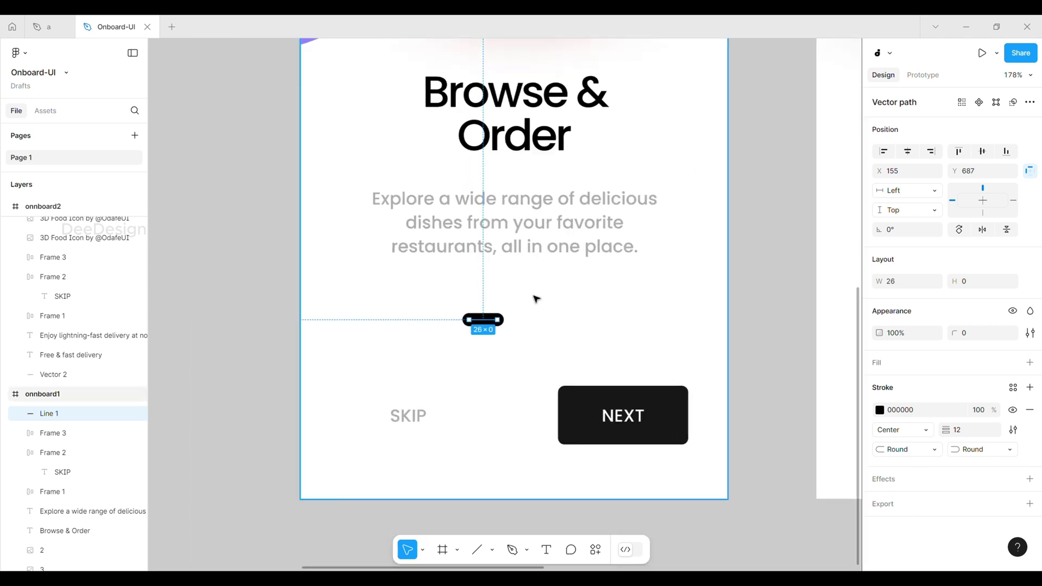
# - Reduce the rounded line's stroke weight to 7 and its width to 20
pyautogui.click(675, 298)
pyautogui.scroll(5, 489, 320)
pyautogui.click(509, 345)
pyautogui.click(964, 433)
pyautogui.press('Down')
pyautogui.press('Down')
pyautogui.press('Down')
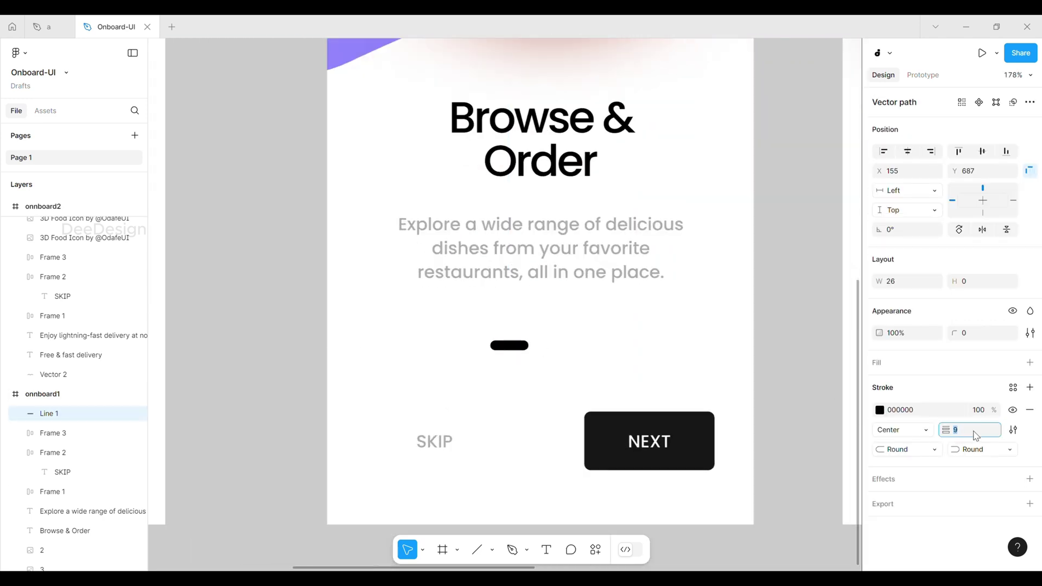
pyautogui.click(907, 281)
pyautogui.write('21')
pyautogui.press('Return')
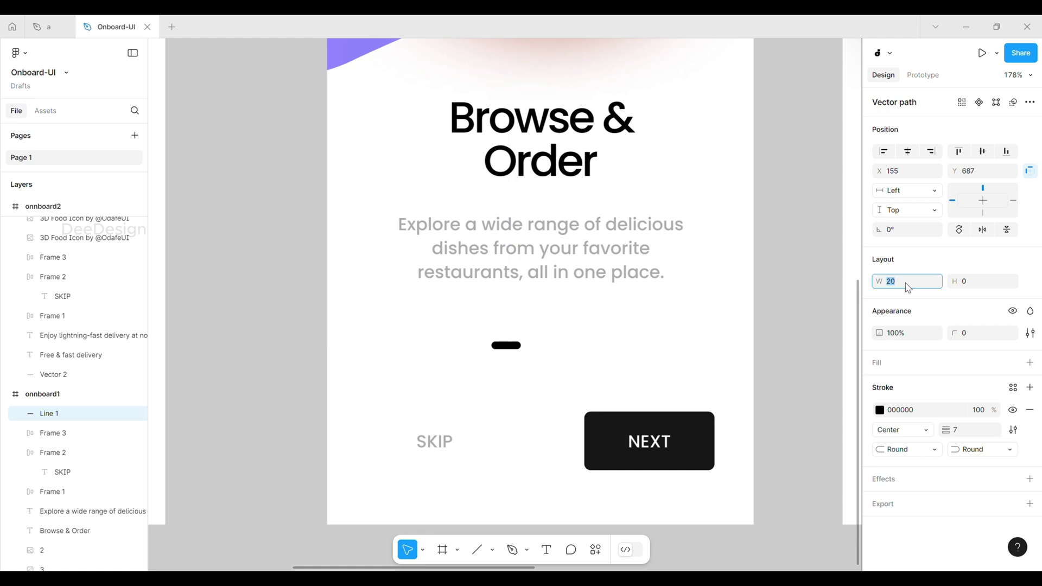
# - Place two copies of the line to its right in a row, each 10 wide
pyautogui.keyDown('alt'); pyautogui.moveTo(508, 345); pyautogui.dragTo(563, 349); pyautogui.keyUp('alt')
pyautogui.write('10')
pyautogui.press('Return')
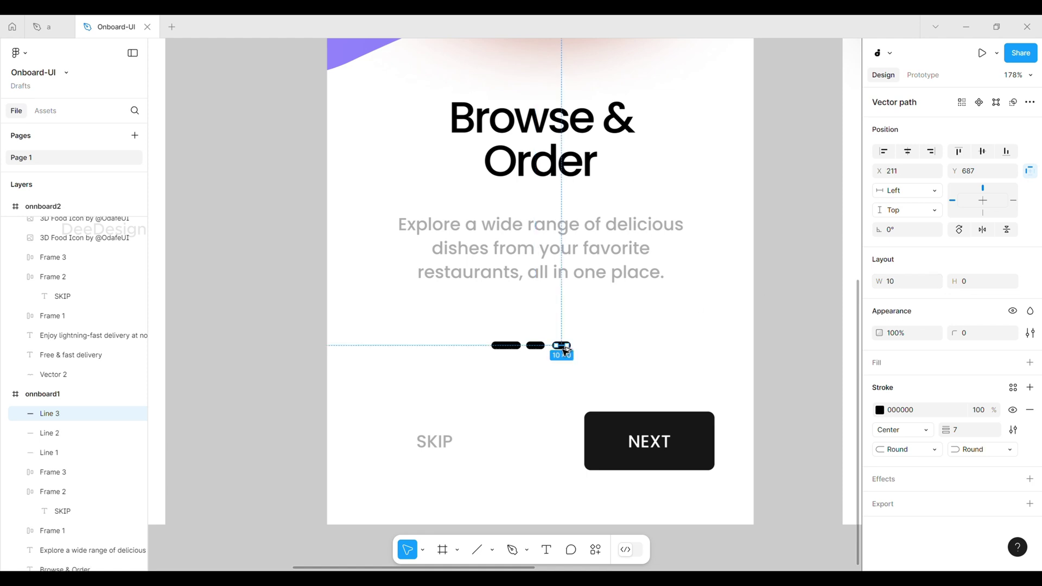
# - Combine the three indicator lines into a horizontal auto layout and center it horizontally in onnboard1
pyautogui.scroll(3, 544, 357)
pyautogui.moveTo(638, 313); pyautogui.dragTo(440, 360)
pyautogui.rightClick(664, 311)
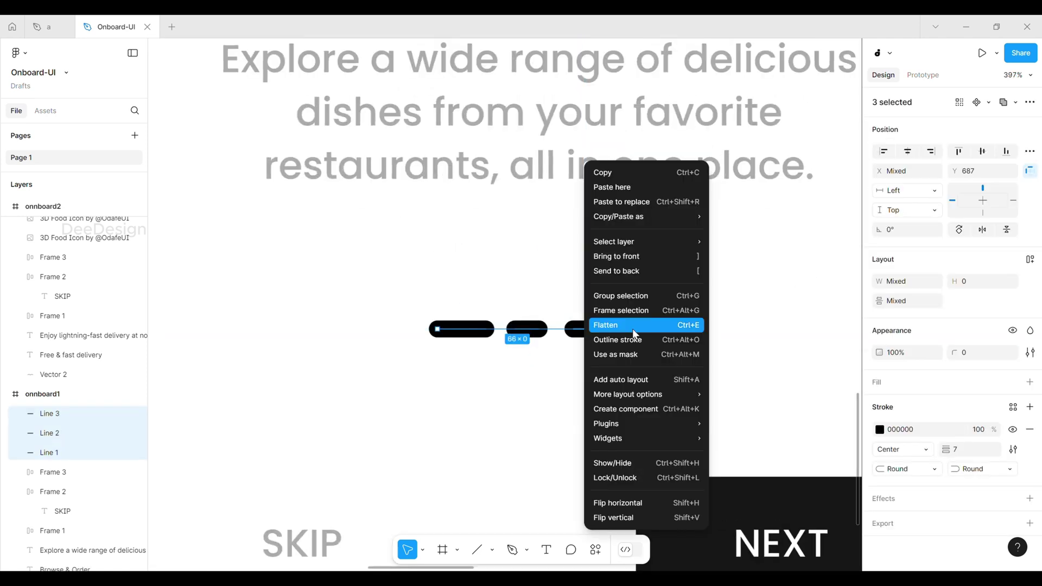
pyautogui.click(646, 381)
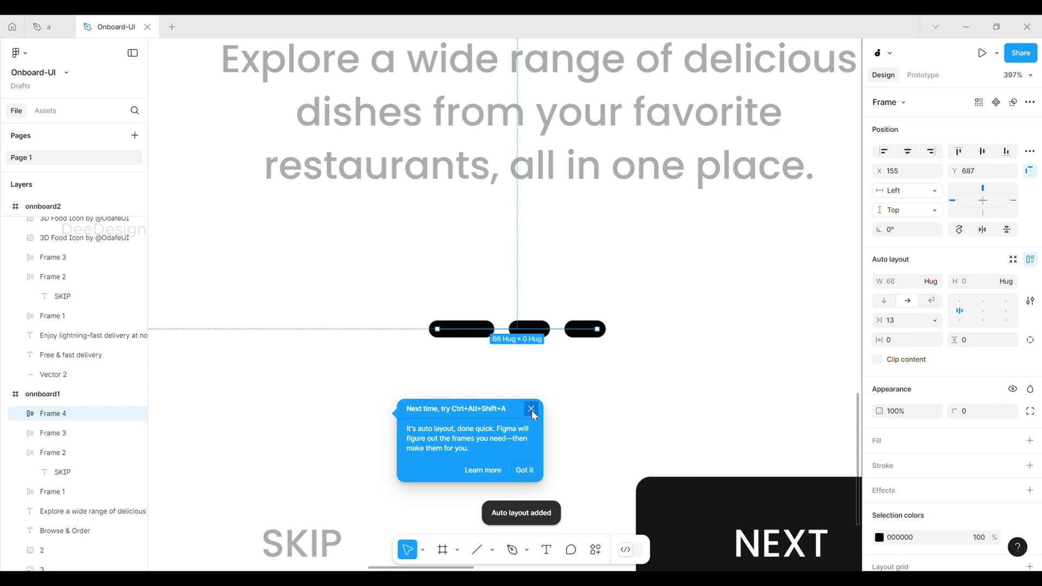
pyautogui.click(531, 410)
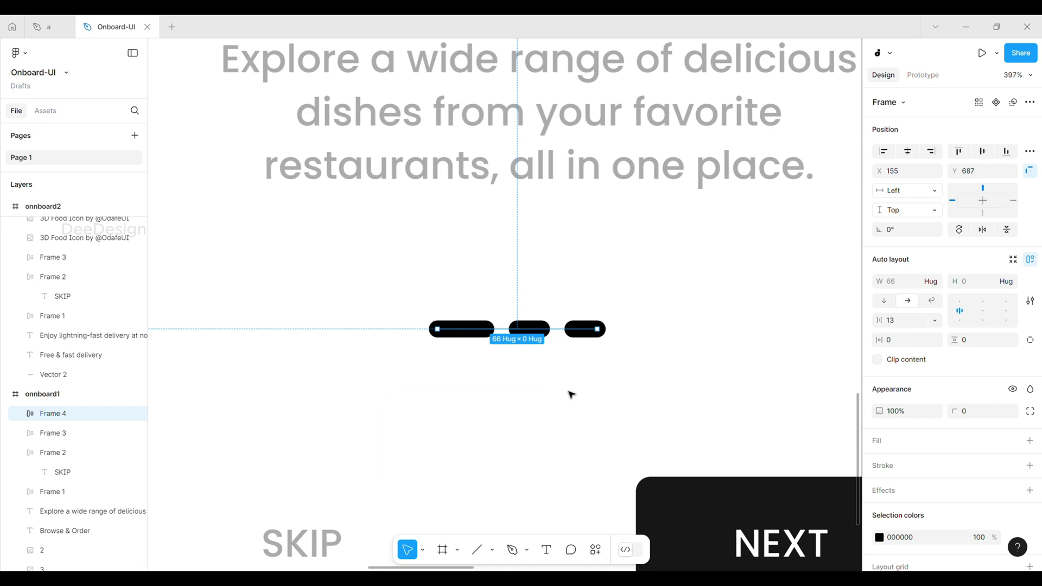
pyautogui.click(500, 372)
pyautogui.click(529, 328)
pyautogui.click(906, 152)
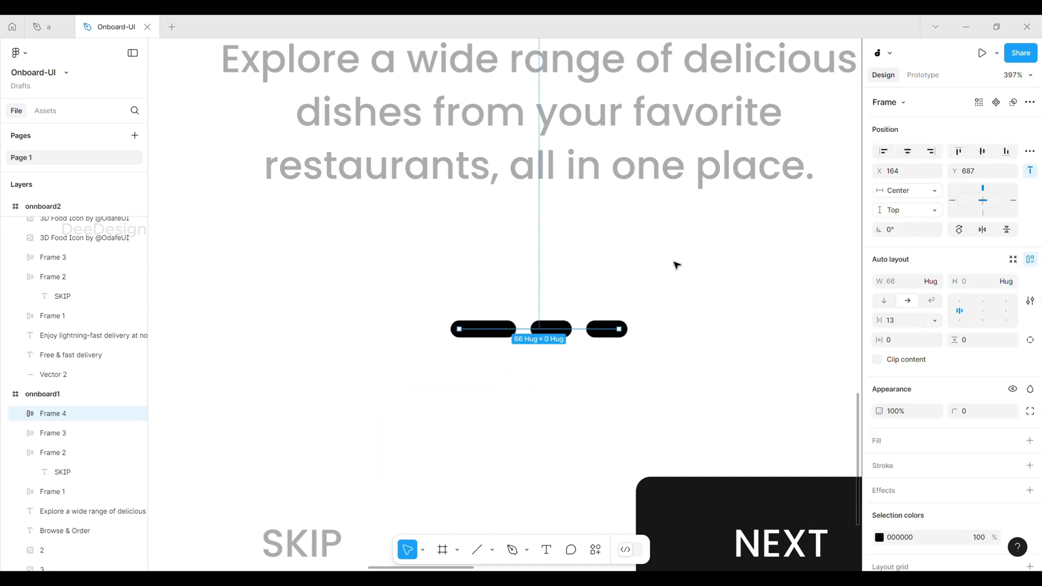
pyautogui.click(550, 385)
# - Set the width of the first indicator line in onnboard1 to 30
pyautogui.scroll(-8, 462, 298)
pyautogui.scroll(8, 462, 295)
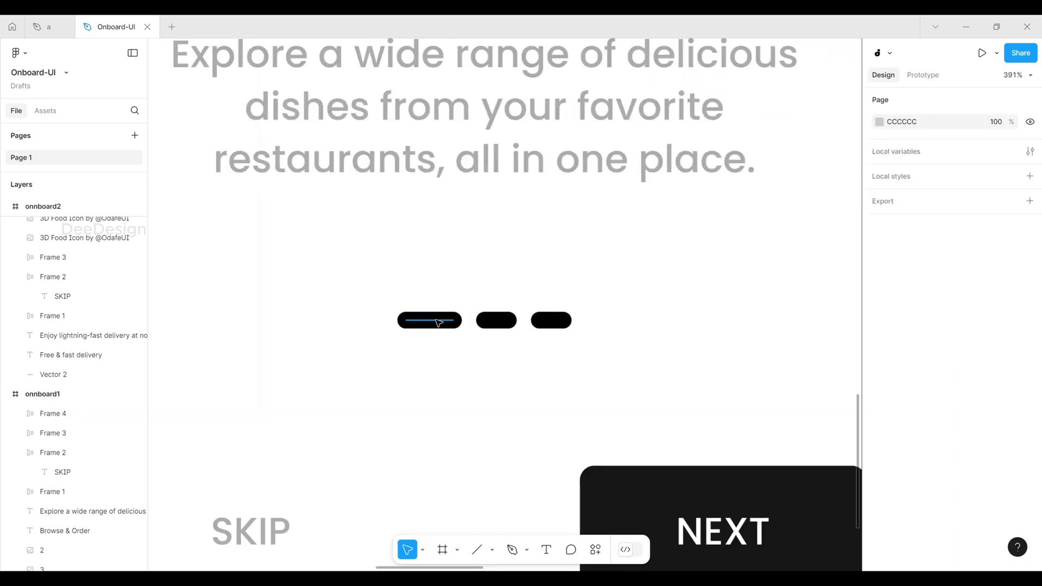
pyautogui.keyDown('ctrl'); pyautogui.click(439, 322); pyautogui.keyUp('ctrl')
pyautogui.click(906, 244)
pyautogui.write('30')
pyautogui.press('Return')
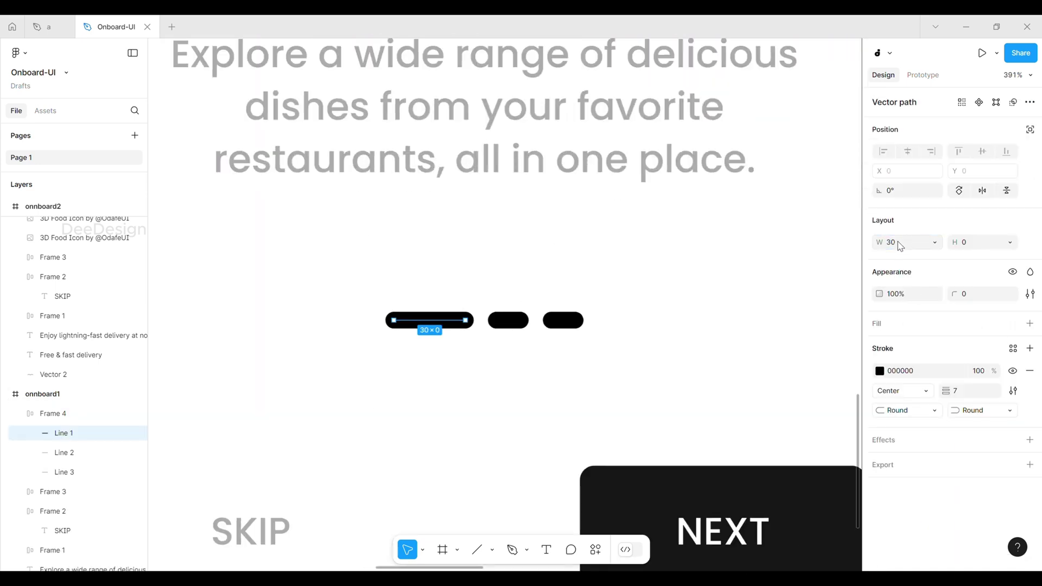
pyautogui.scroll(-4, 542, 285)
pyautogui.click(607, 304)
pyautogui.scroll(-4, 539, 326)
pyautogui.scroll(3, 619, 296)
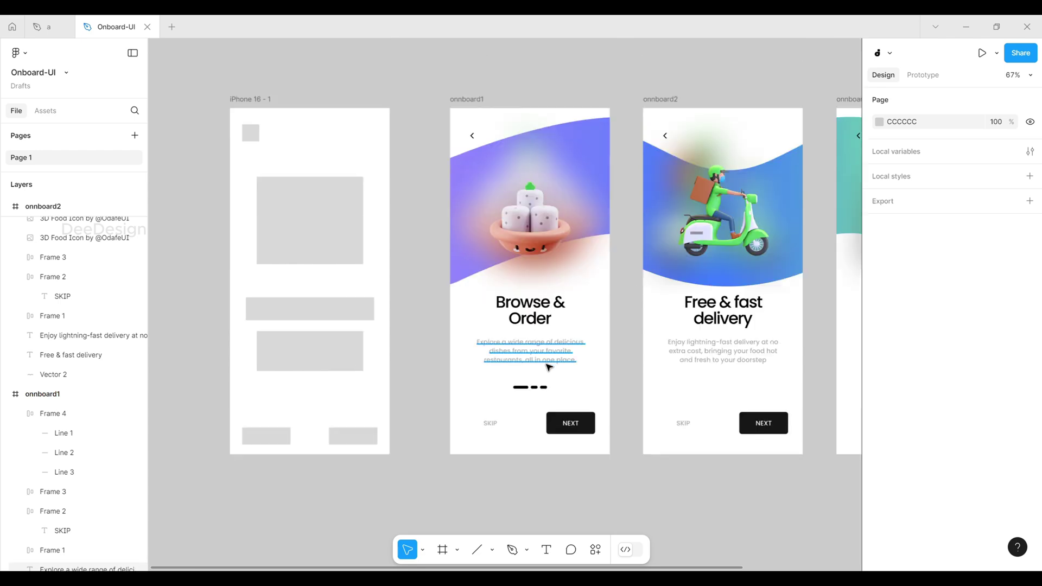
# - Recolor the two short indicator lines in onnboard1 with the grey ABABAB sampled from the SKIP text
pyautogui.click(530, 387)
pyautogui.scroll(10, 543, 399)
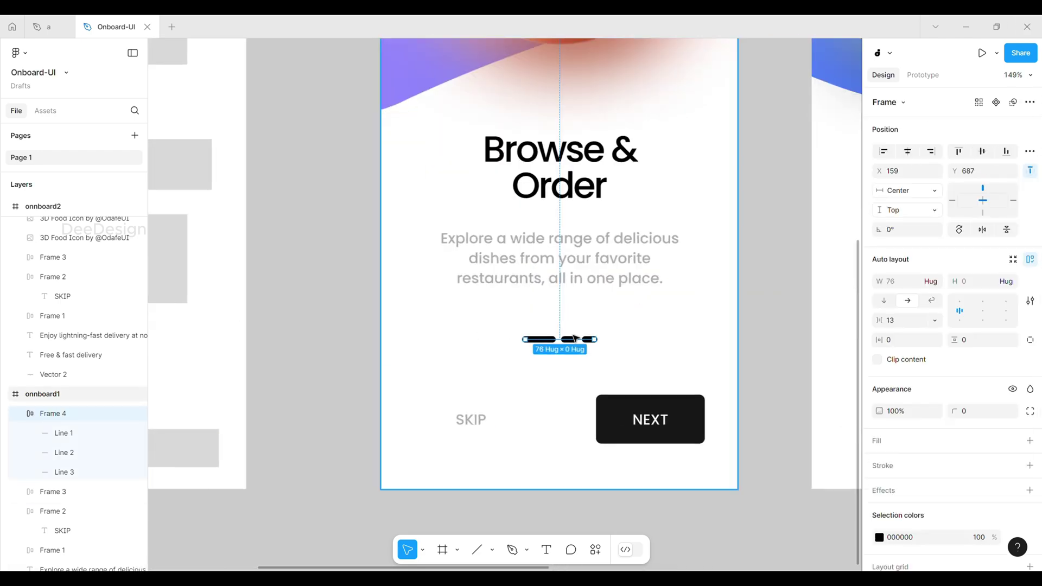
pyautogui.click(502, 336)
pyautogui.keyDown('shift'); pyautogui.click(553, 339); pyautogui.keyUp('shift')
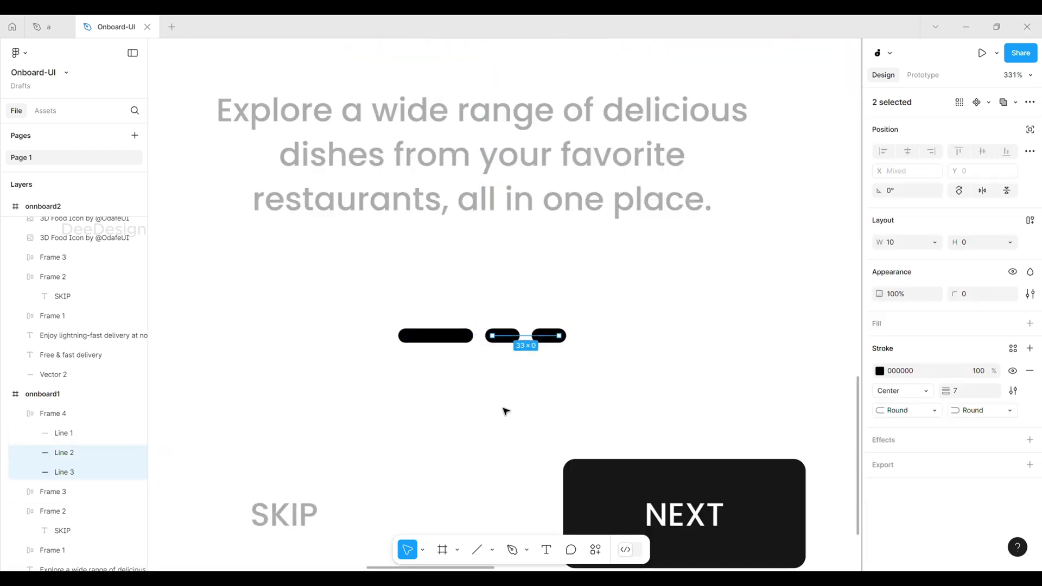
pyautogui.press('i')
pyautogui.click(326, 495)
pyautogui.click(595, 357)
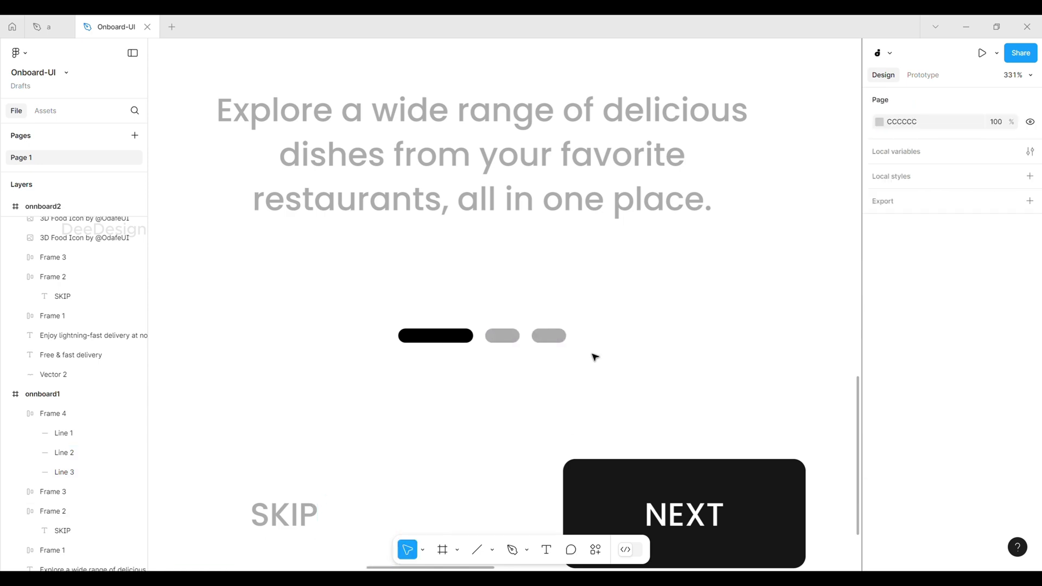
# - Copy the page indicator frame from onnboard1 into onnboard2 at the same position
pyautogui.scroll(-10, 595, 357)
pyautogui.hscroll(2, 547, 319)
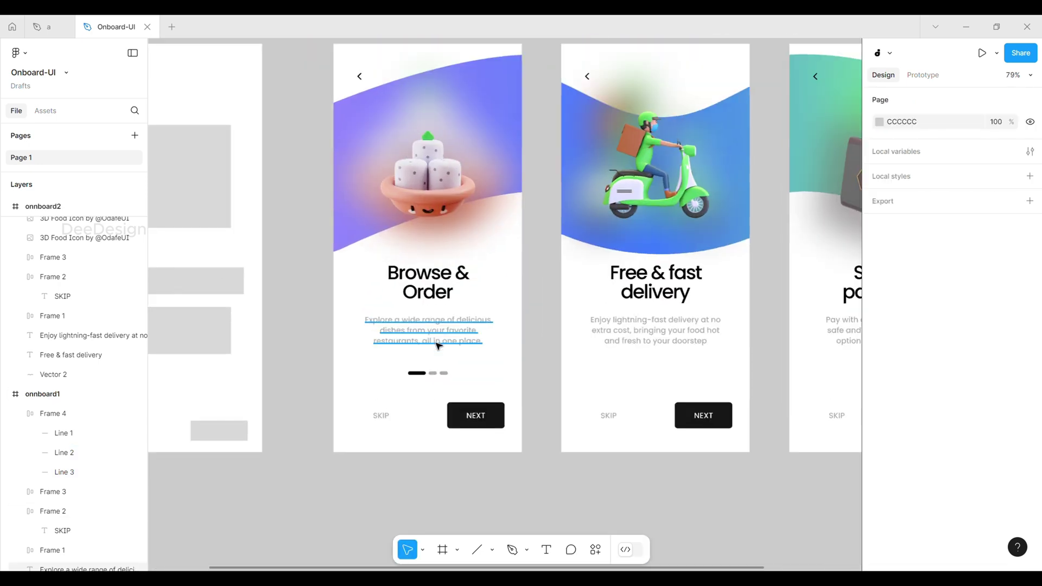
pyautogui.click(434, 373)
pyautogui.click(443, 373)
pyautogui.click(494, 370)
pyautogui.click(435, 373)
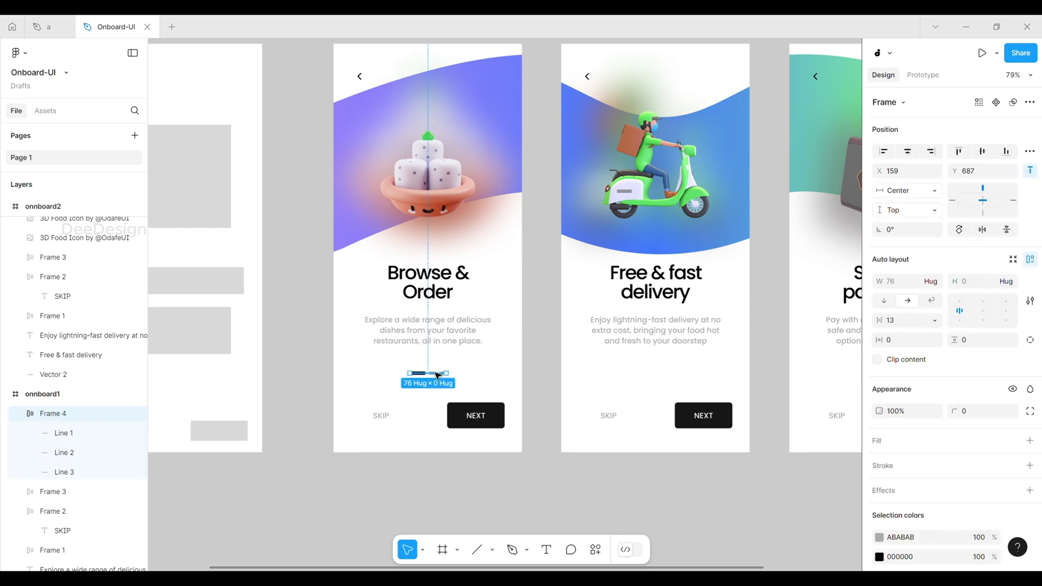
pyautogui.hotkey('ctrl', 'c')
pyautogui.click(608, 374)
pyautogui.hotkey('ctrl', 'v')
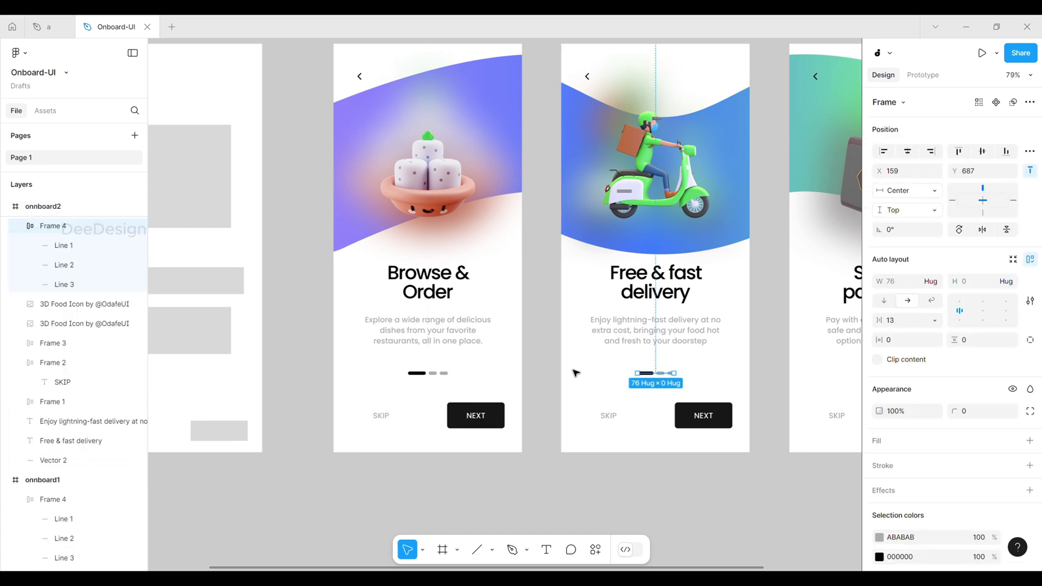
# - Shorten the first indicator line in onnboard2 to a width of 10
pyautogui.hscroll(3, 574, 372)
pyautogui.scroll(-1, 574, 372)
pyautogui.scroll(6, 490, 360)
pyautogui.keyDown('ctrl'); pyautogui.click(489, 345); pyautogui.keyUp('ctrl')
pyautogui.click(545, 343)
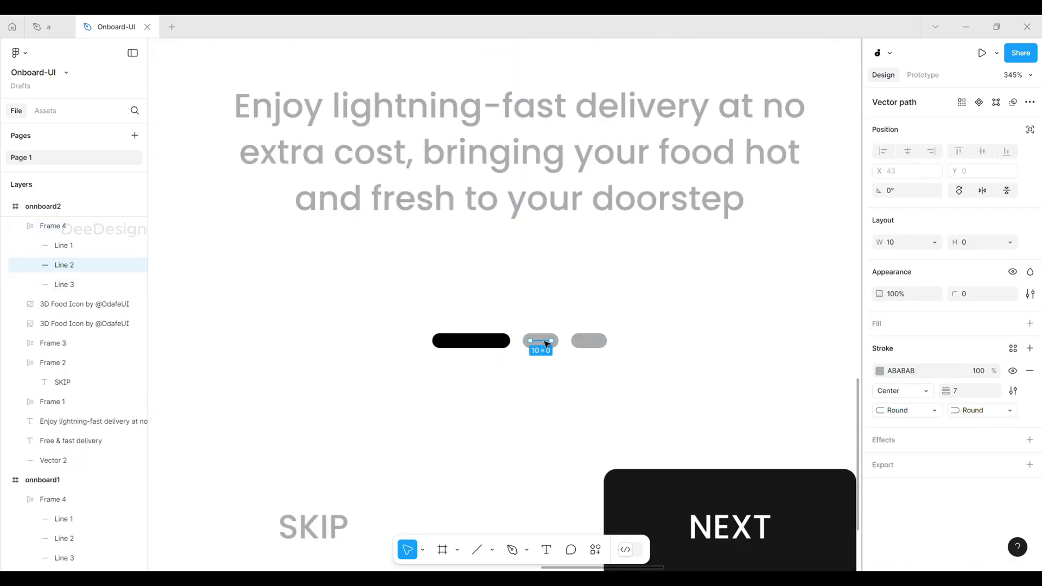
pyautogui.hotkey('shift', 'Tab')
pyautogui.click(899, 245)
pyautogui.write('1')
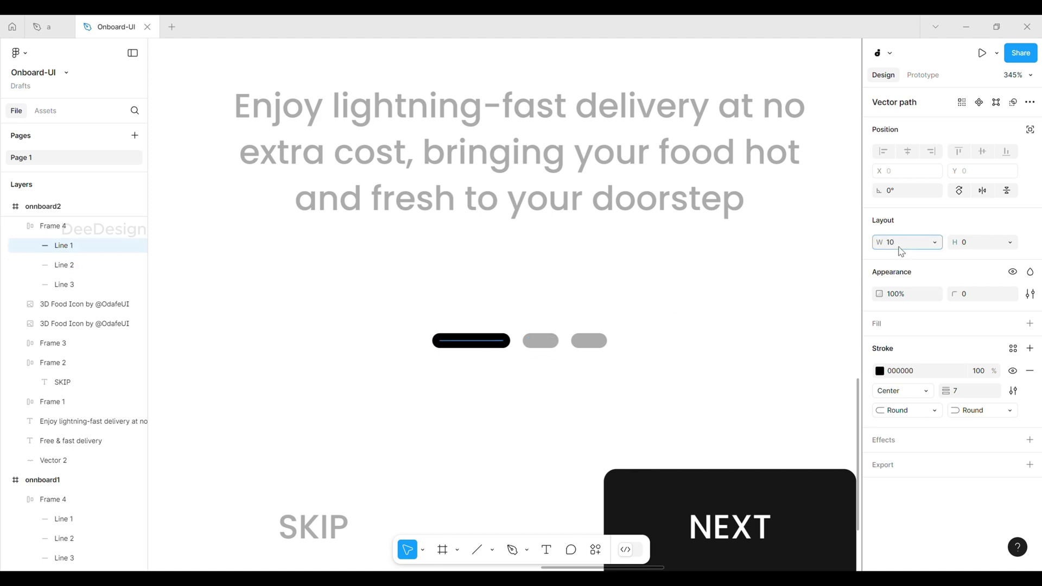
pyautogui.write('0')
pyautogui.press('Return')
# - Lengthen the middle indicator line in onnboard2 to a width of 30
pyautogui.press('Tab')
pyautogui.click(903, 248)
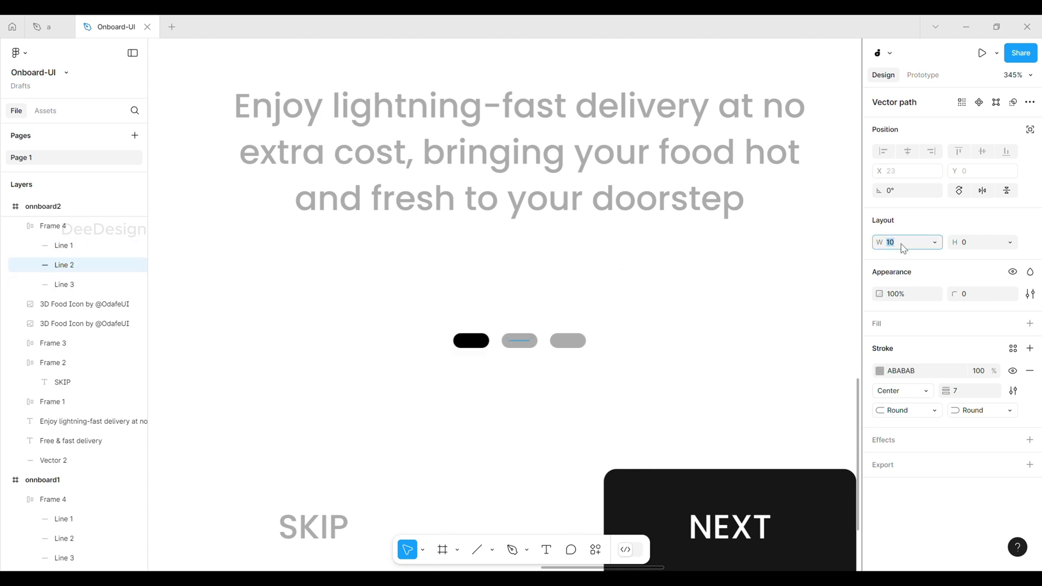
pyautogui.write('30')
pyautogui.press('Return')
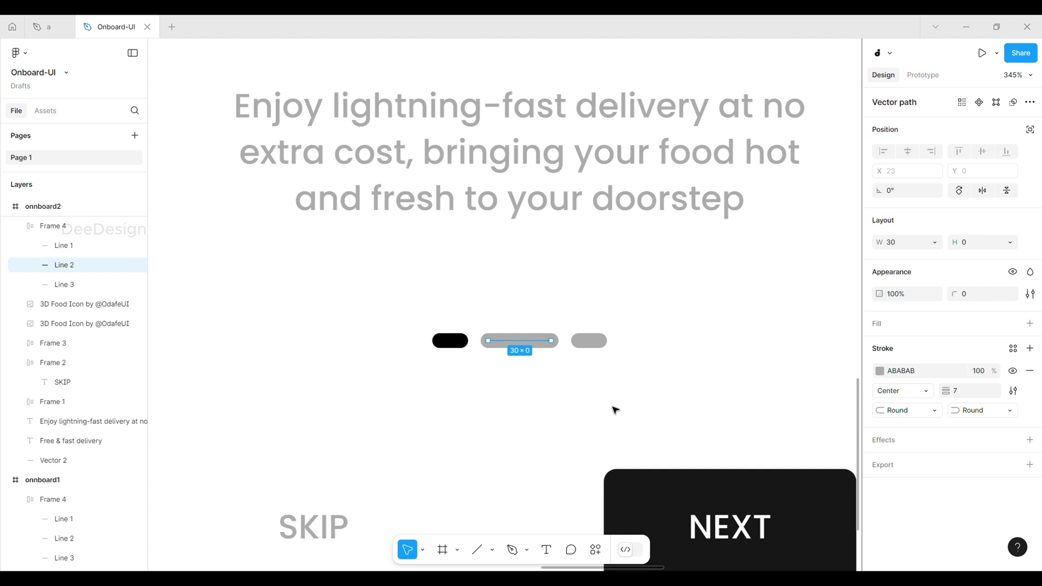
# - In onnboard2, recolor the middle indicator line with the NEXT button's black and the first line with the third line's grey ABABAB
pyautogui.press('i')
pyautogui.click(660, 491)
pyautogui.click(456, 342)
pyautogui.press('i')
pyautogui.click(599, 340)
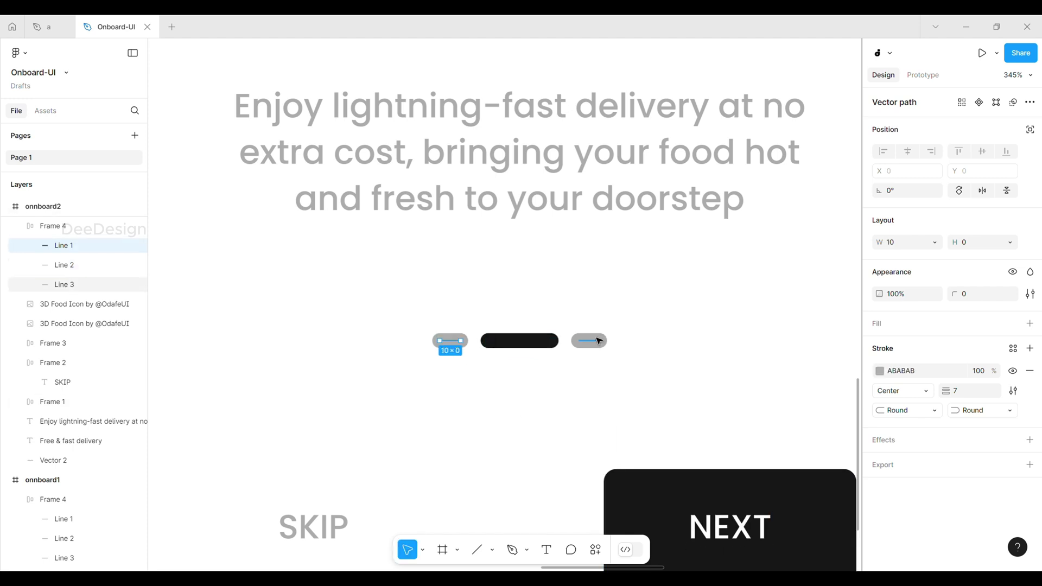
# - Recolor the long indicator line in onnboard1 with the black 161616 sampled from its NEXT button
pyautogui.scroll(-3, 613, 241)
pyautogui.scroll(-3, 654, 234)
pyautogui.press('Tab')
pyautogui.click(257, 271)
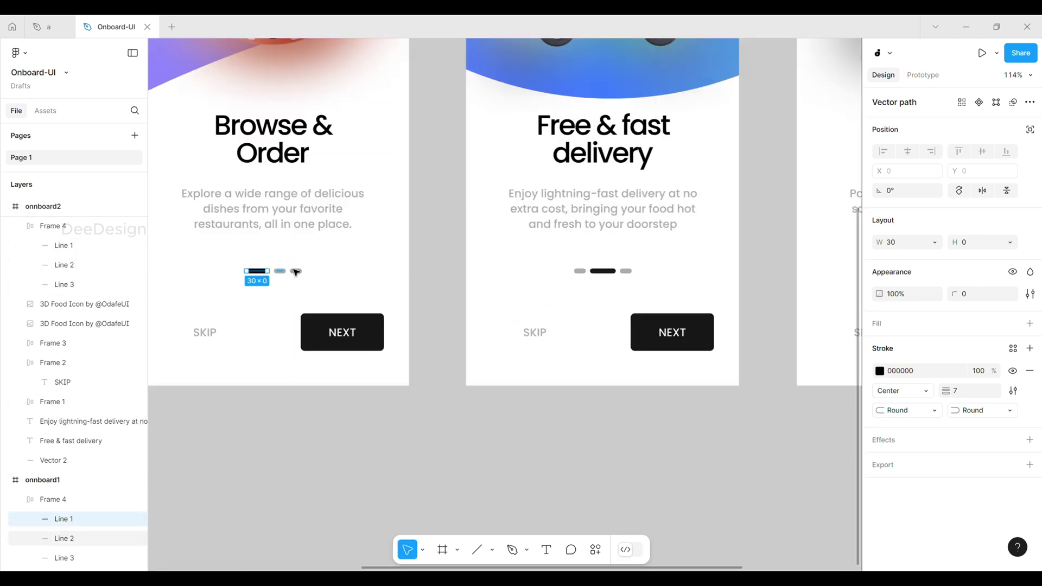
pyautogui.press('i')
pyautogui.click(330, 334)
pyautogui.click(662, 282)
# - Copy the page indicator frame from onnboard2 into onnboard3 at the same position
pyautogui.scroll(-2, 412, 283)
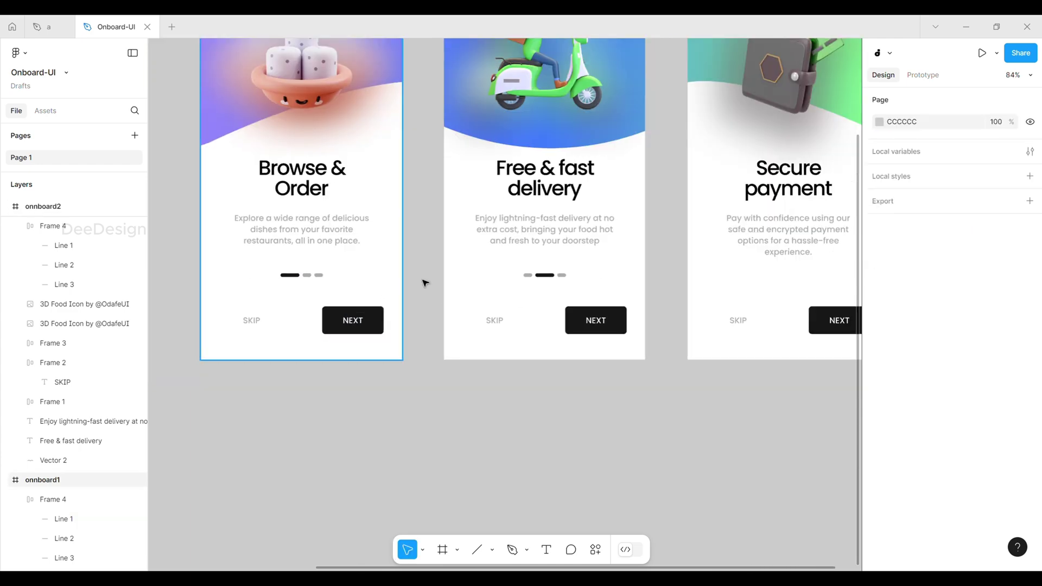
pyautogui.click(543, 275)
pyautogui.hotkey('ctrl', 'c')
pyautogui.hscroll(4, 477, 293)
pyautogui.scroll(4, 535, 292)
pyautogui.hotkey('ctrl', 'v')
pyautogui.scroll(4, 534, 308)
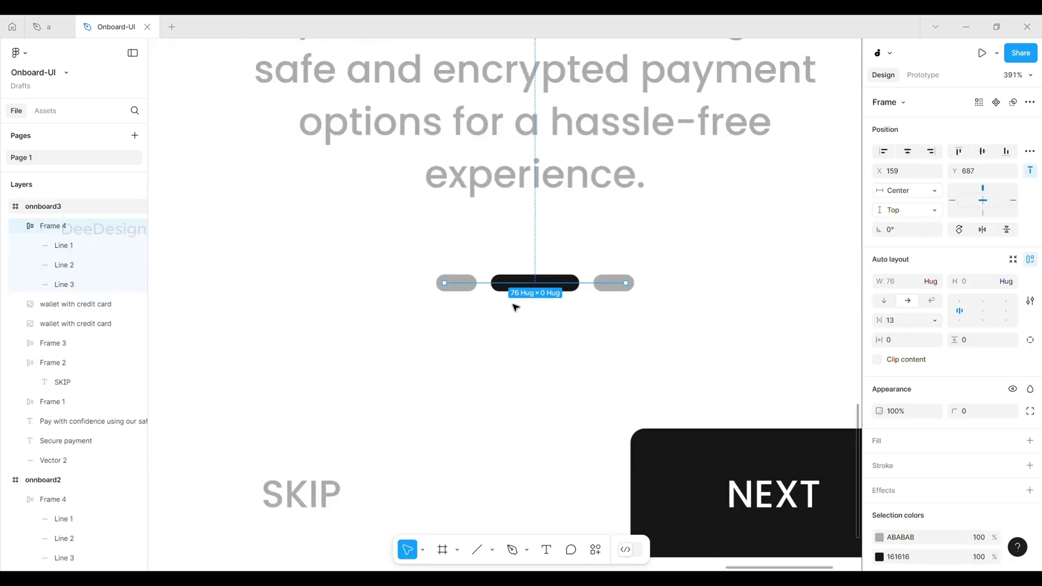
pyautogui.doubleClick(459, 283)
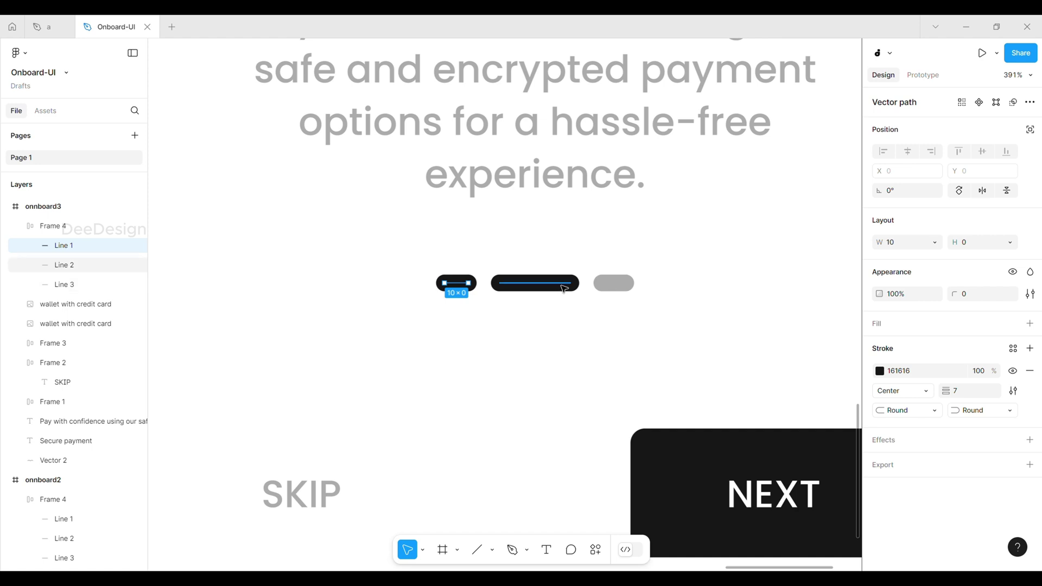
pyautogui.press('i')
pyautogui.click(622, 286)
# - Shorten the middle indicator line in onnboard3 to a width of 10 and recolor it with the sampled grey ABABAB
pyautogui.doubleClick(548, 283)
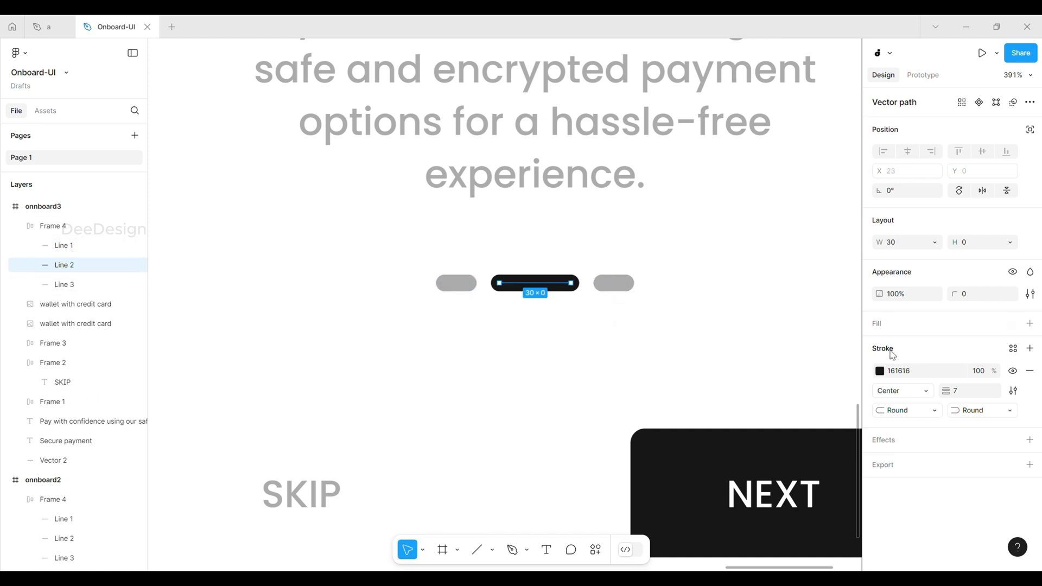
pyautogui.click(902, 243)
pyautogui.write('10')
pyautogui.press('Return')
pyautogui.press('i')
pyautogui.click(589, 284)
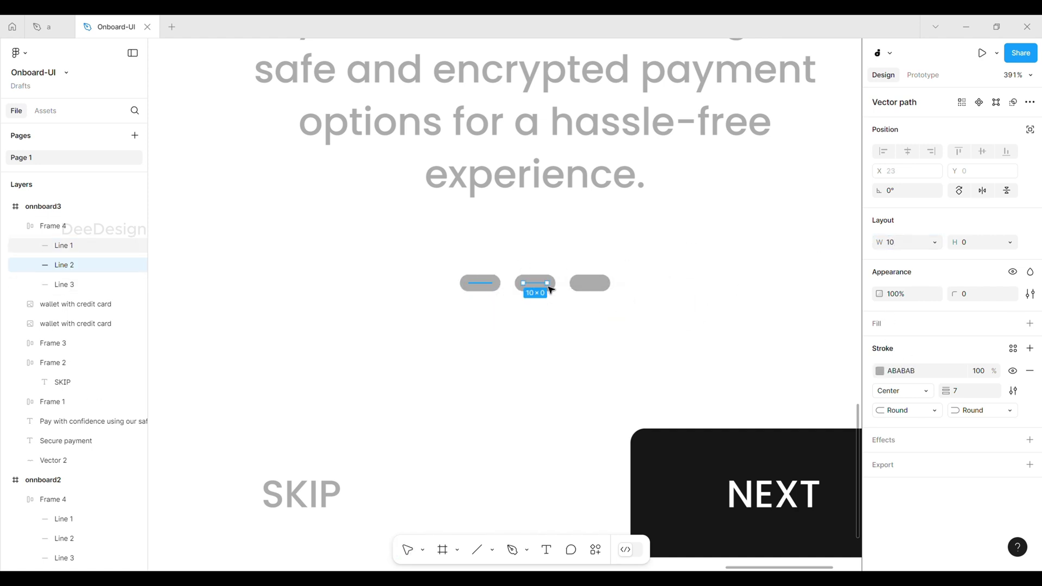
# - Recolor the third indicator line in onnboard3 with the NEXT button's black 161616 and lengthen it to a width of 30
pyautogui.click(598, 289)
pyautogui.press('i')
pyautogui.click(683, 454)
pyautogui.click(910, 242)
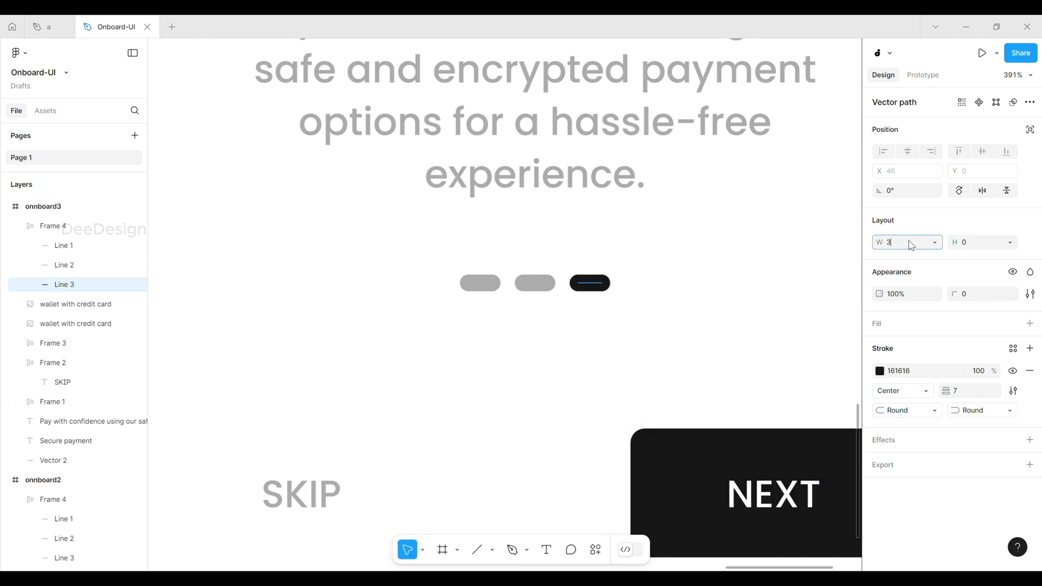
pyautogui.press('Return')
pyautogui.click(687, 231)
pyautogui.scroll(-6, 651, 233)
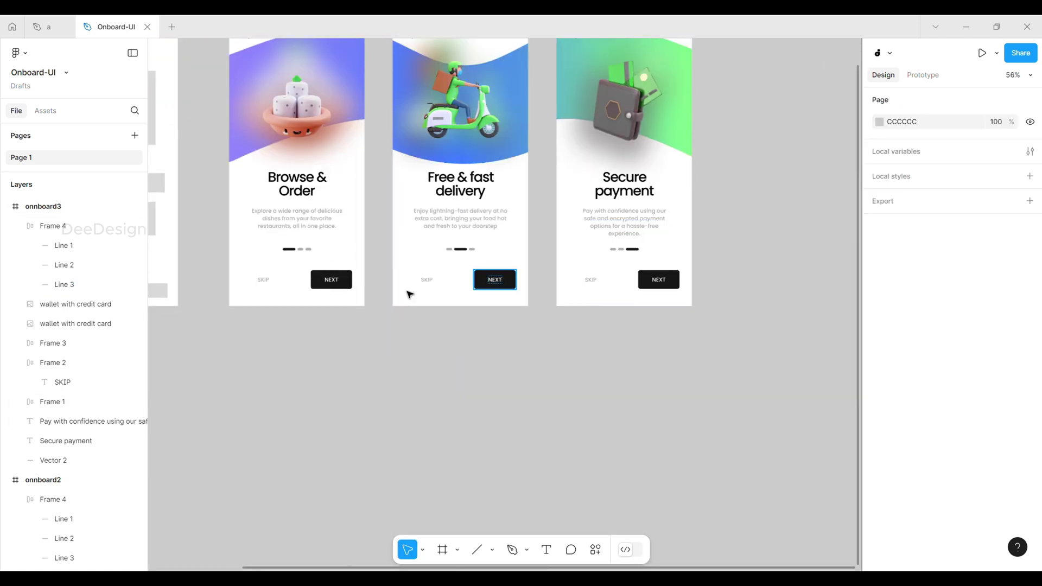
# - Nudge the page indicator frames of all three screens down together to Y 692
pyautogui.click(299, 252)
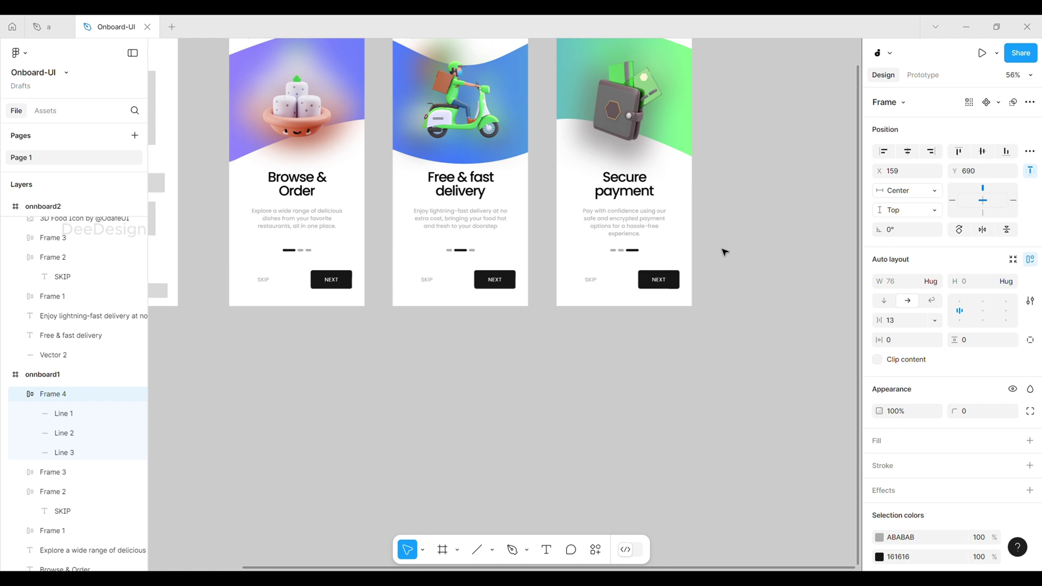
pyautogui.press('Up')
pyautogui.press('Up')
pyautogui.press('Up')
pyautogui.press('Up')
pyautogui.press('Up')
pyautogui.press('Up')
pyautogui.press('Up')
# - Move the description texts and page indicators of all three screens down together by 10, putting the indicators at Y 702
pyautogui.keyDown('shift'); pyautogui.click(337, 225); pyautogui.keyUp('shift')
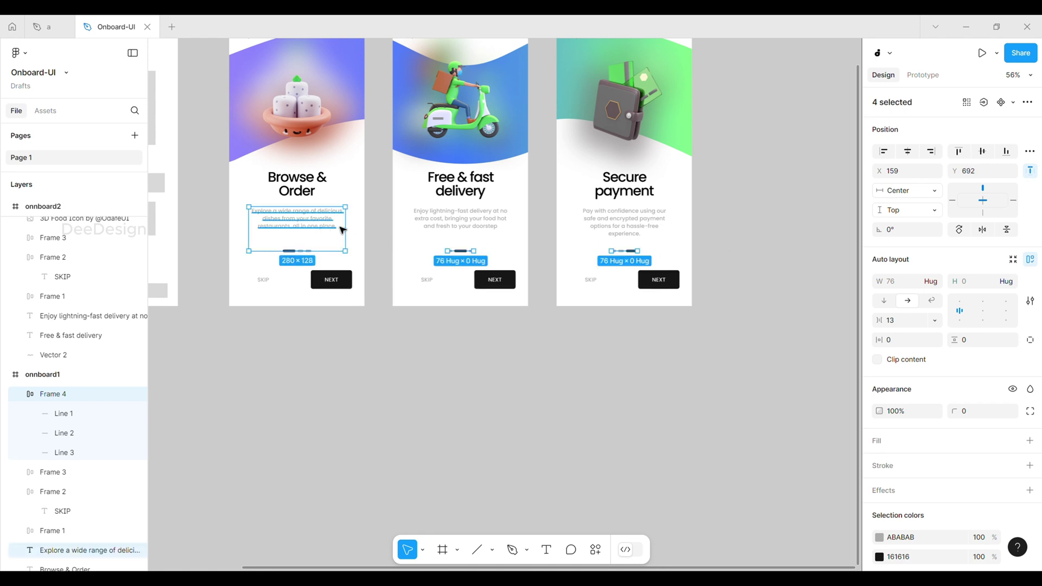
pyautogui.keyDown('shift'); pyautogui.click(478, 223); pyautogui.keyUp('shift')
pyautogui.keyDown('shift'); pyautogui.click(635, 220); pyautogui.keyUp('shift')
pyautogui.press('Down')
pyautogui.press('Down')
pyautogui.press('Down')
pyautogui.press('Down')
pyautogui.press('Down')
pyautogui.press('Down')
pyautogui.press('Down')
pyautogui.press('Down')
pyautogui.press('Down')
pyautogui.press('Down')
pyautogui.press('Down')
pyautogui.click(811, 224)
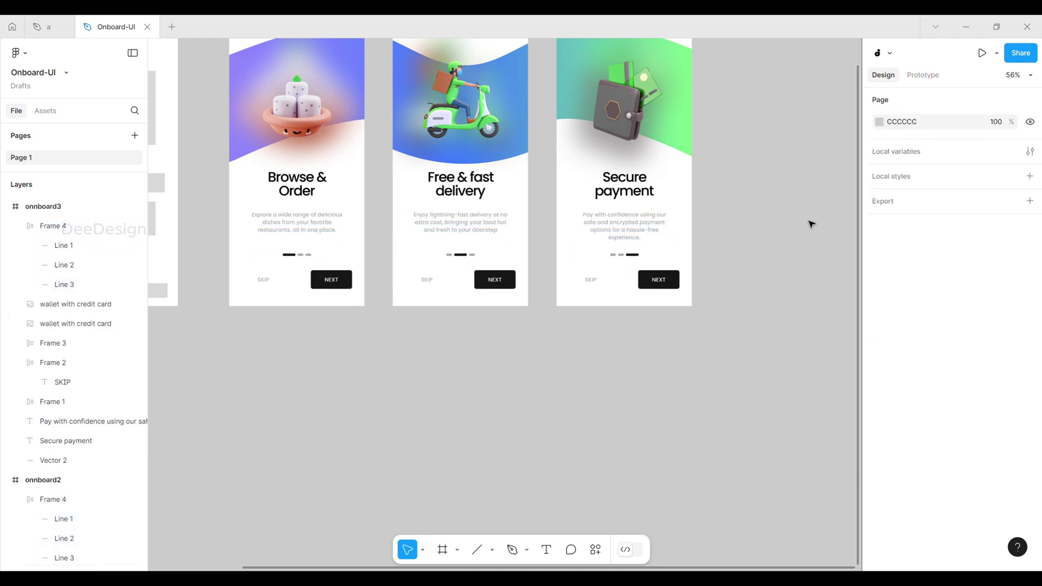
# - Nudge the page indicators up slightly and widen the Secure payment description text evenly on both sides to 320
pyautogui.click(296, 253)
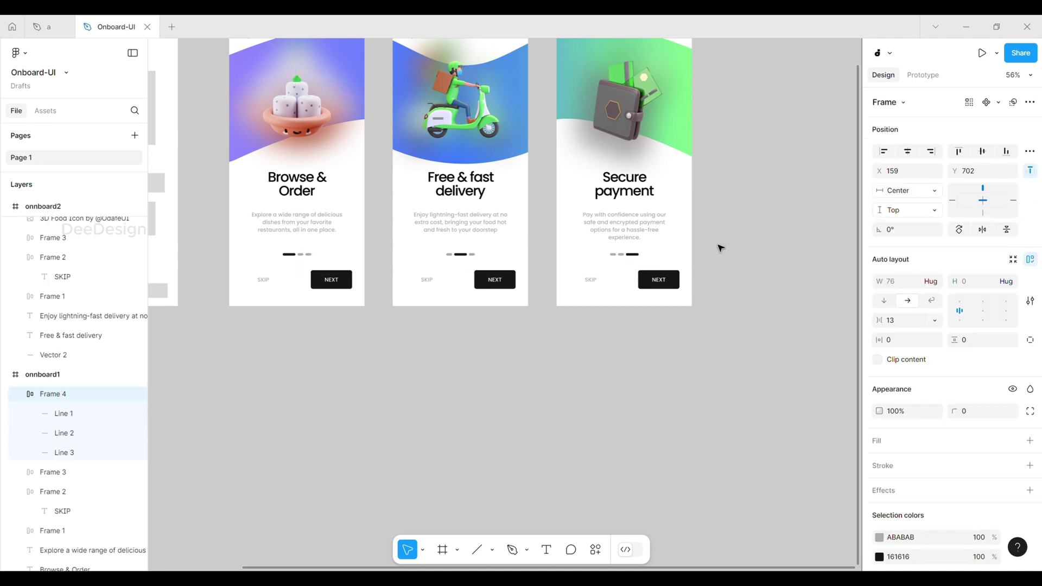
pyautogui.click(602, 229)
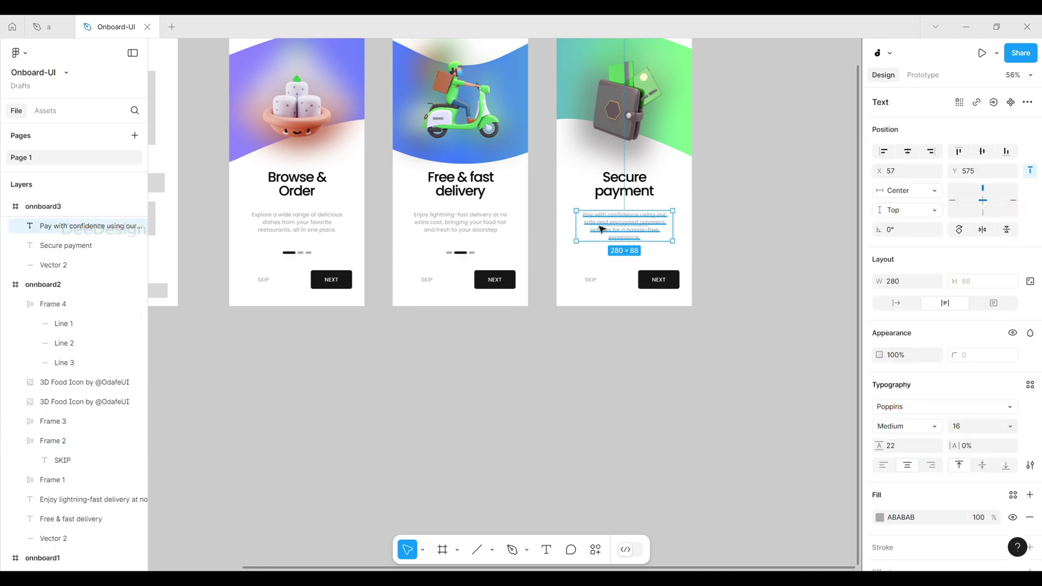
pyautogui.keyDown('alt'); pyautogui.moveTo(672, 225); pyautogui.dragTo(681, 224); pyautogui.keyUp('alt')
pyautogui.click(688, 227)
# - Move the description texts of all three screens down together to Y 582
pyautogui.click(466, 226)
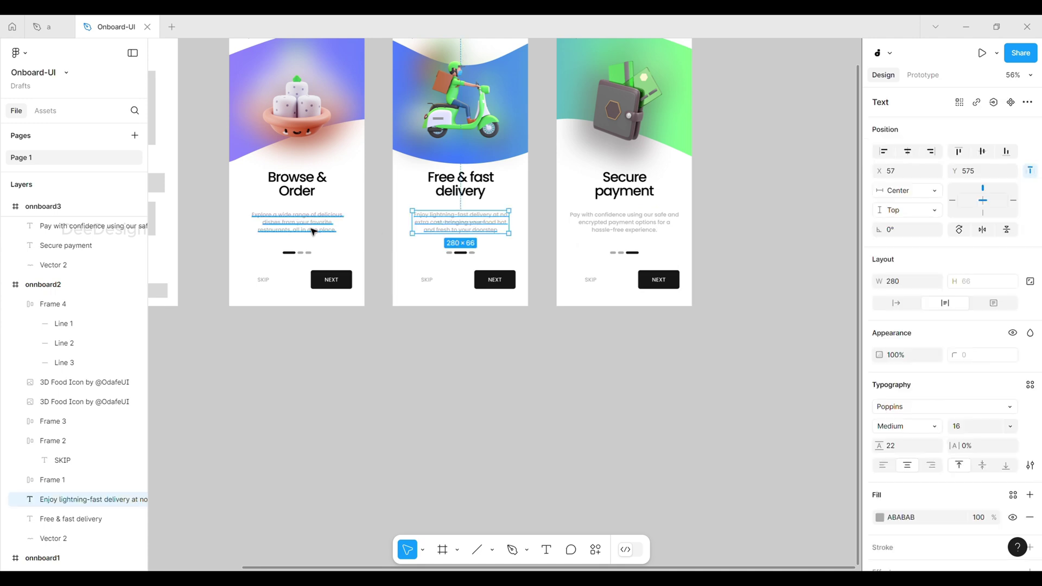
pyautogui.click(311, 228)
pyautogui.click(405, 345)
pyautogui.click(300, 201)
pyautogui.click(313, 221)
pyautogui.keyDown('shift'); pyautogui.click(451, 228); pyautogui.keyUp('shift')
pyautogui.keyDown('shift'); pyautogui.click(619, 228); pyautogui.keyUp('shift')
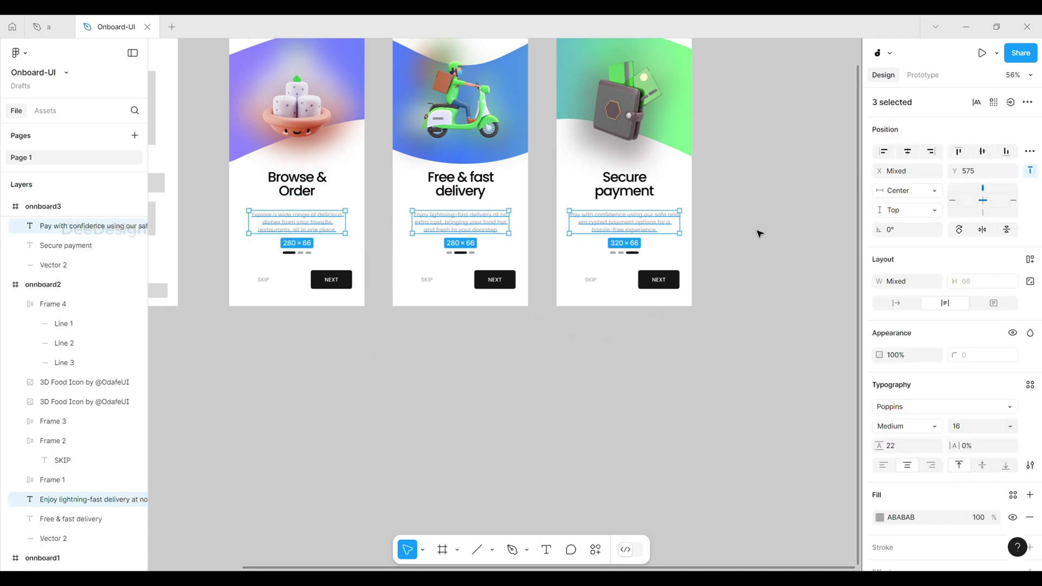
pyautogui.scroll(5, 768, 219)
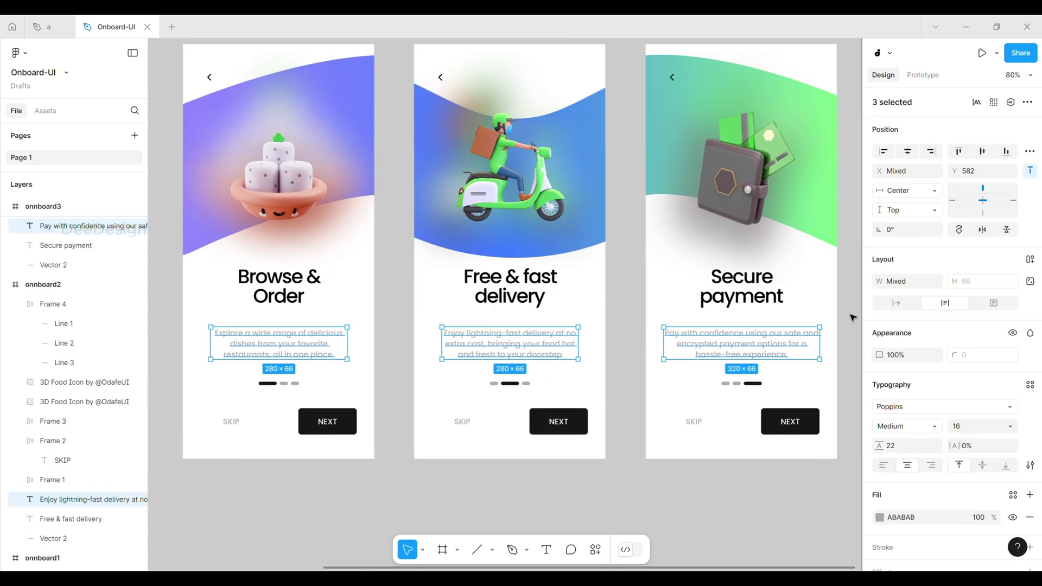
# - Nudge the three description texts back up together to Y 579
pyautogui.click(850, 316)
pyautogui.click(760, 337)
pyautogui.keyDown('shift'); pyautogui.click(500, 337); pyautogui.keyUp('shift')
pyautogui.keyDown('shift'); pyautogui.click(304, 342); pyautogui.keyUp('shift')
pyautogui.press('Up')
pyautogui.press('Up')
pyautogui.press('Up')
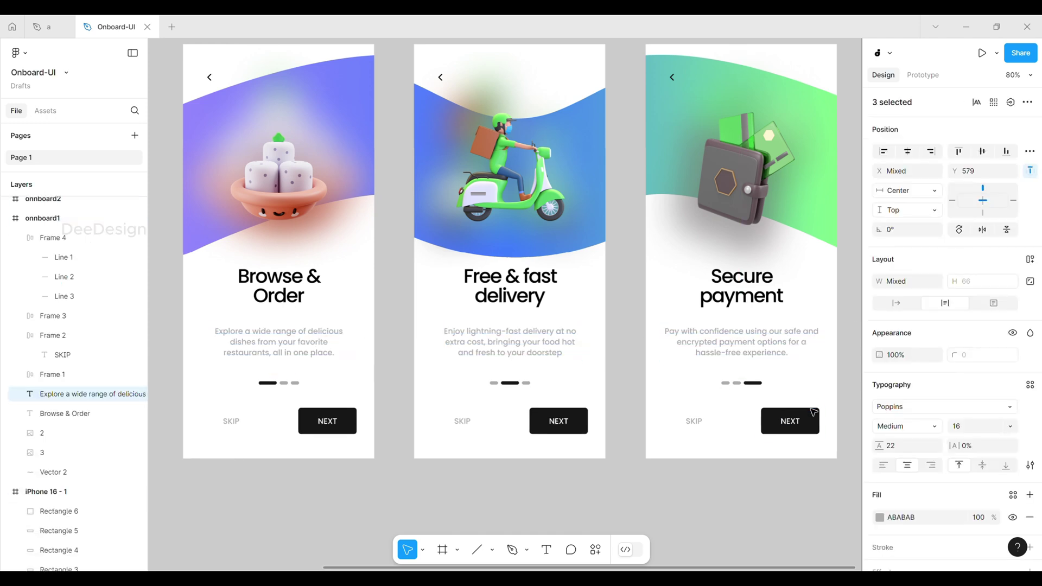
pyautogui.click(722, 490)
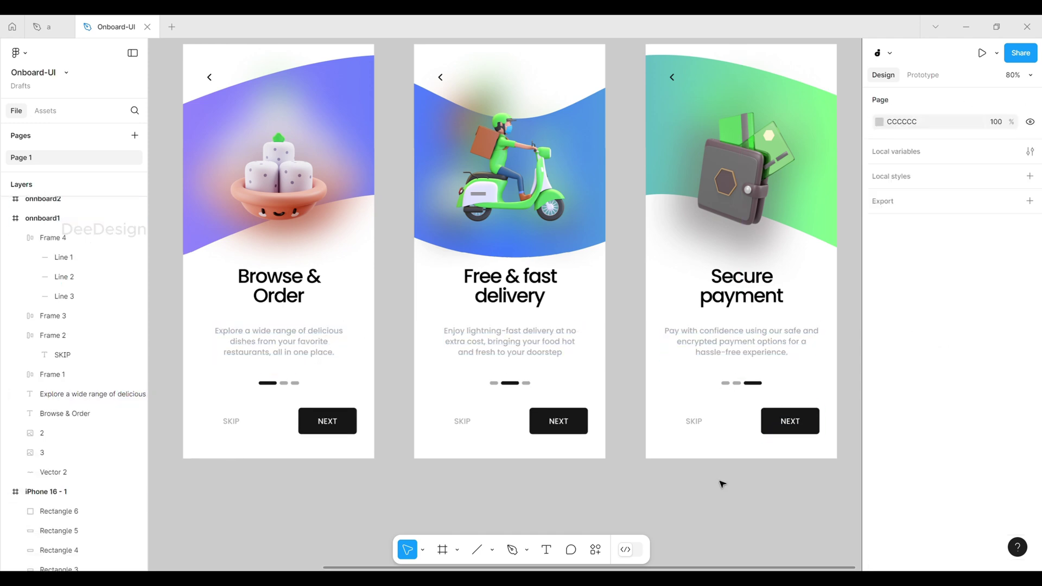
pyautogui.scroll(-10, 491, 334)
pyautogui.click(53, 472)
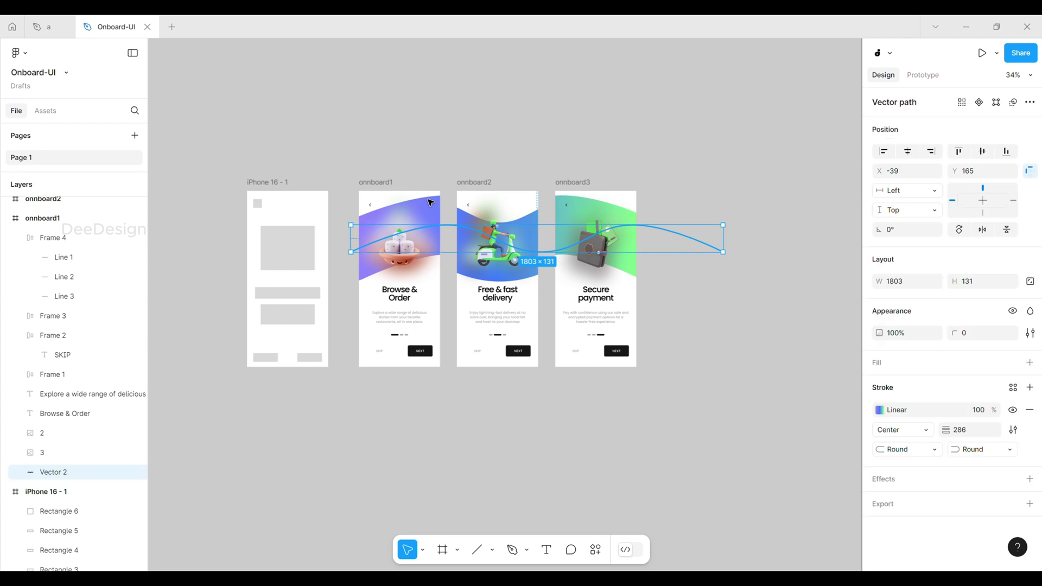
pyautogui.click(685, 207)
pyautogui.scroll(5, 460, 268)
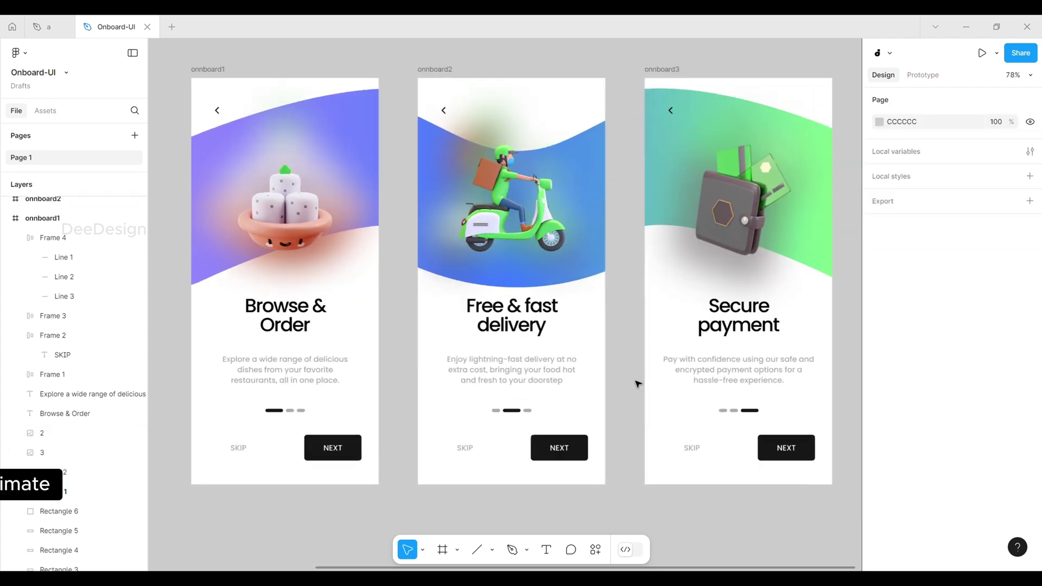
# - Add an on-tap prototype connection from the NEXT button in onnboard1 to onnboard2
pyautogui.click(337, 452)
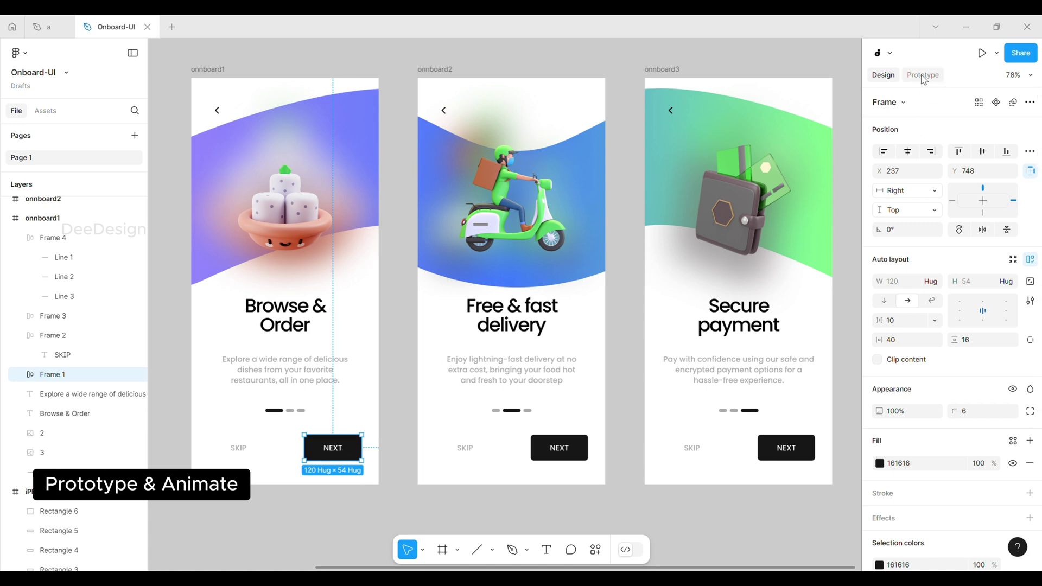
pyautogui.click(921, 76)
pyautogui.moveTo(363, 449); pyautogui.dragTo(432, 416)
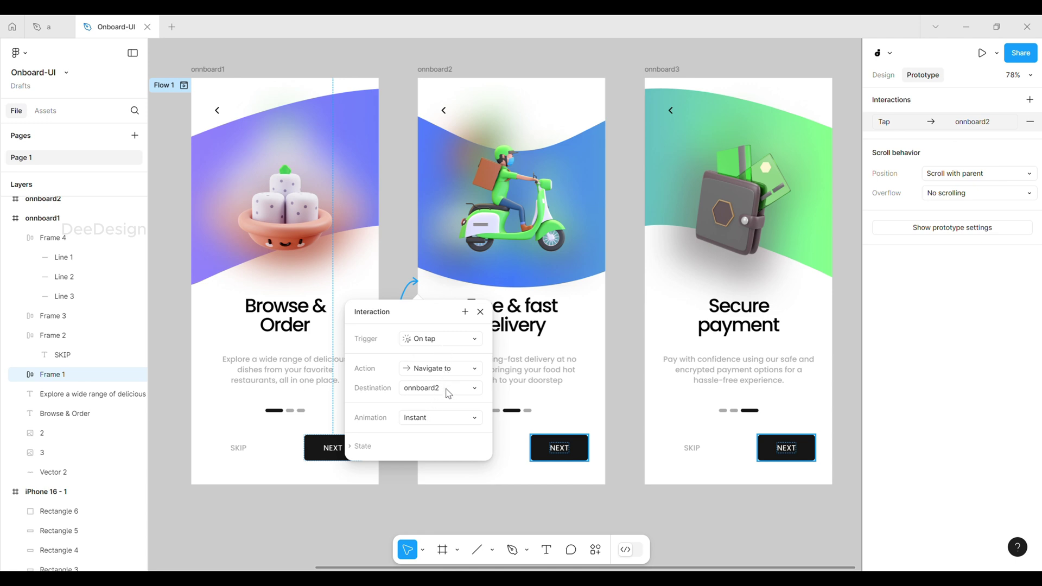
# - Set the interaction's animation to Smart animate with a duration of 1000 ms
pyautogui.click(446, 422)
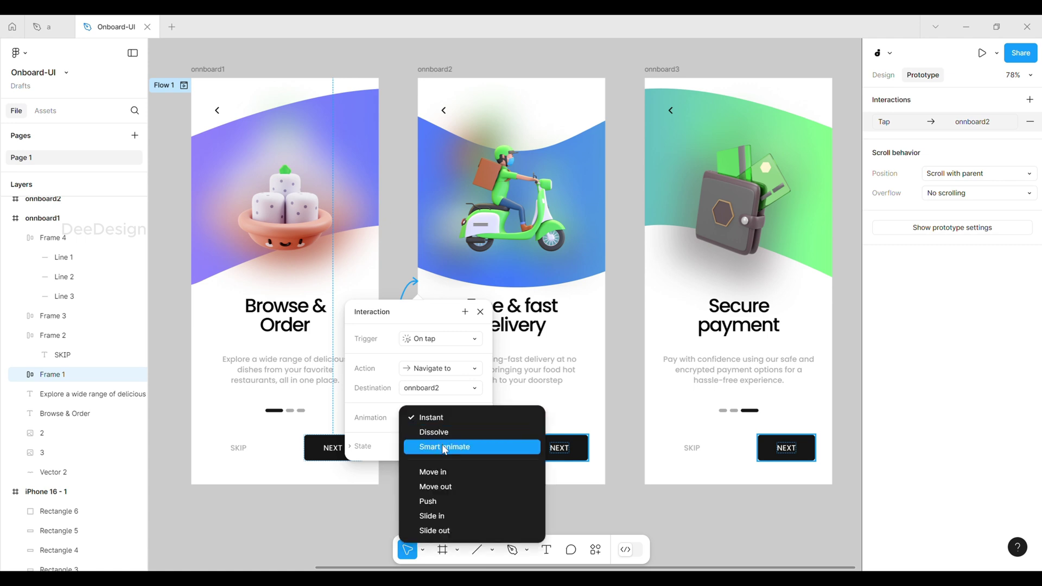
pyautogui.click(505, 451)
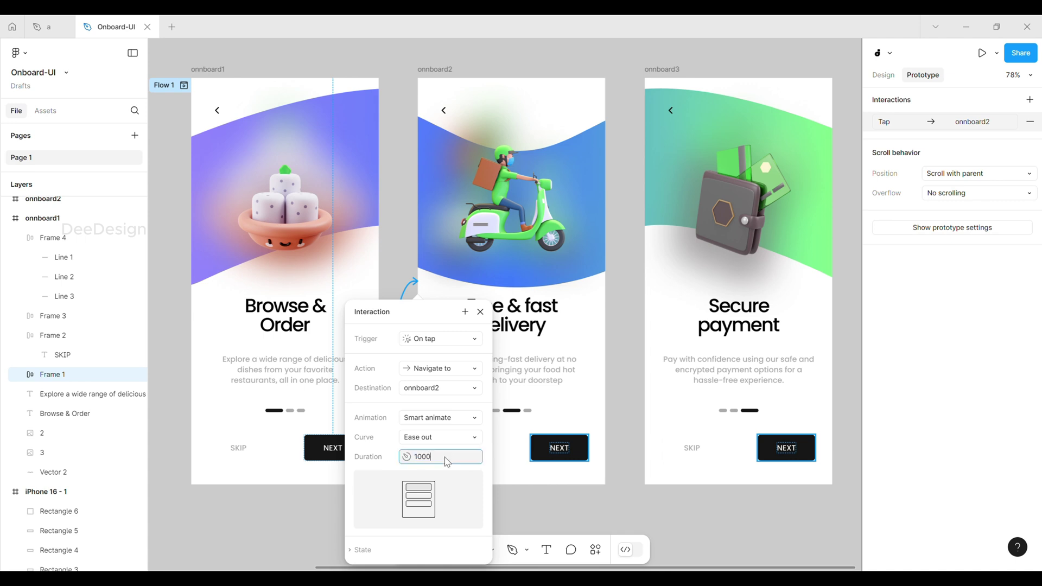
pyautogui.click(447, 461)
pyautogui.write('1000')
pyautogui.press('Return')
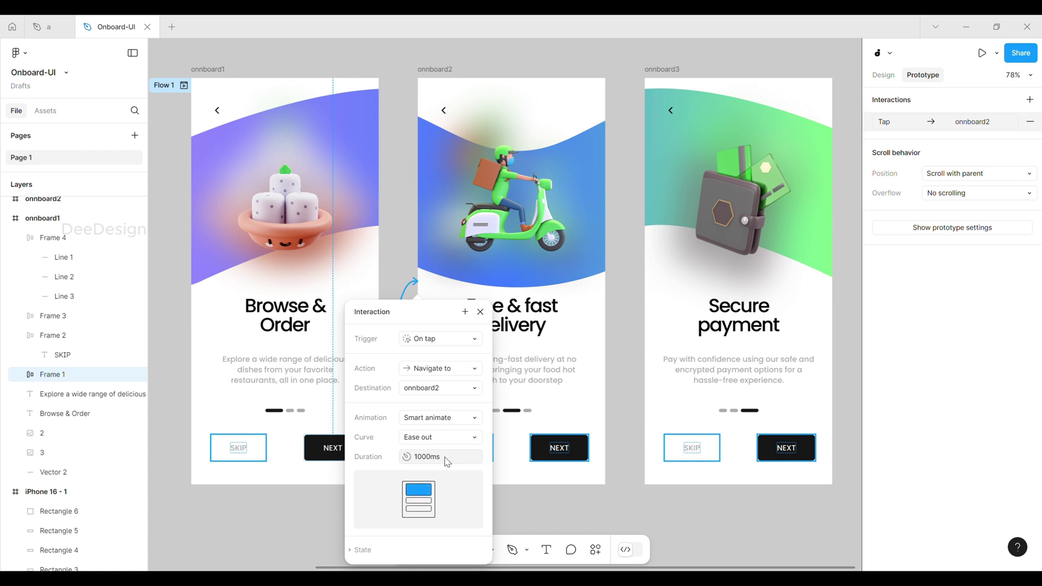
pyautogui.click(623, 388)
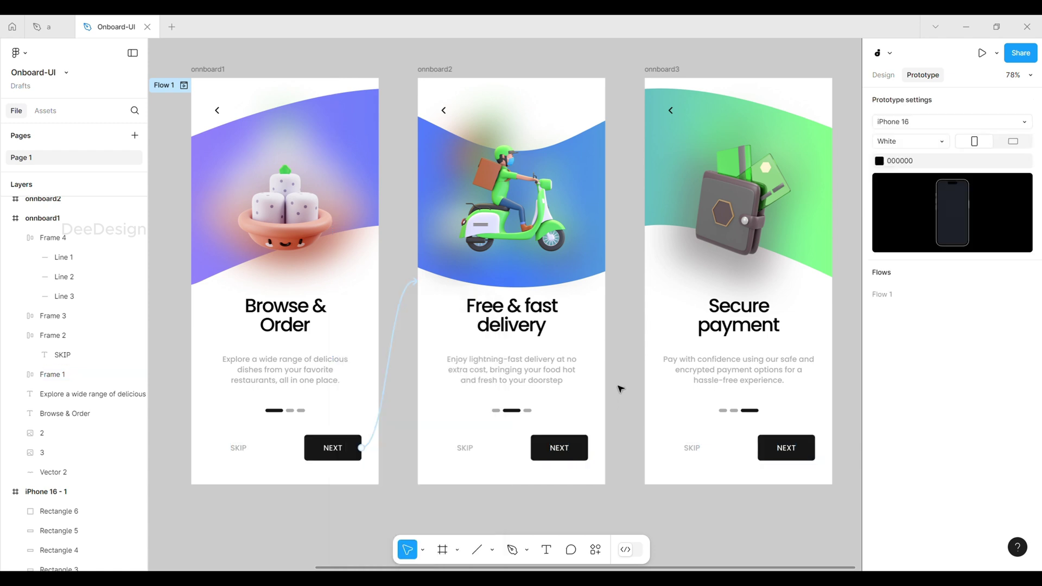
# - Add an on-tap prototype connection from the NEXT button in onnboard2 to onnboard3
pyautogui.click(559, 449)
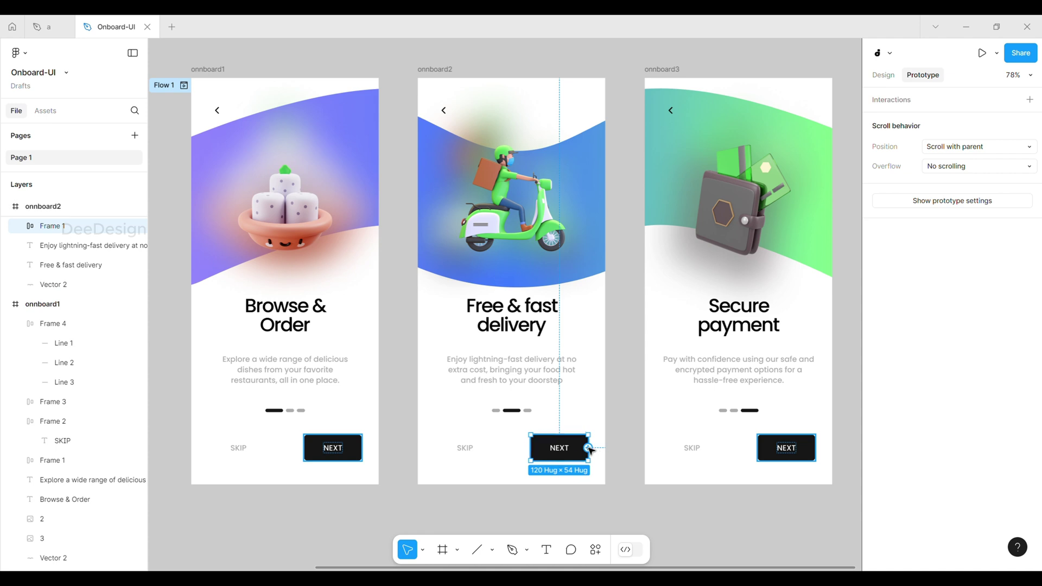
pyautogui.moveTo(588, 448); pyautogui.dragTo(658, 401)
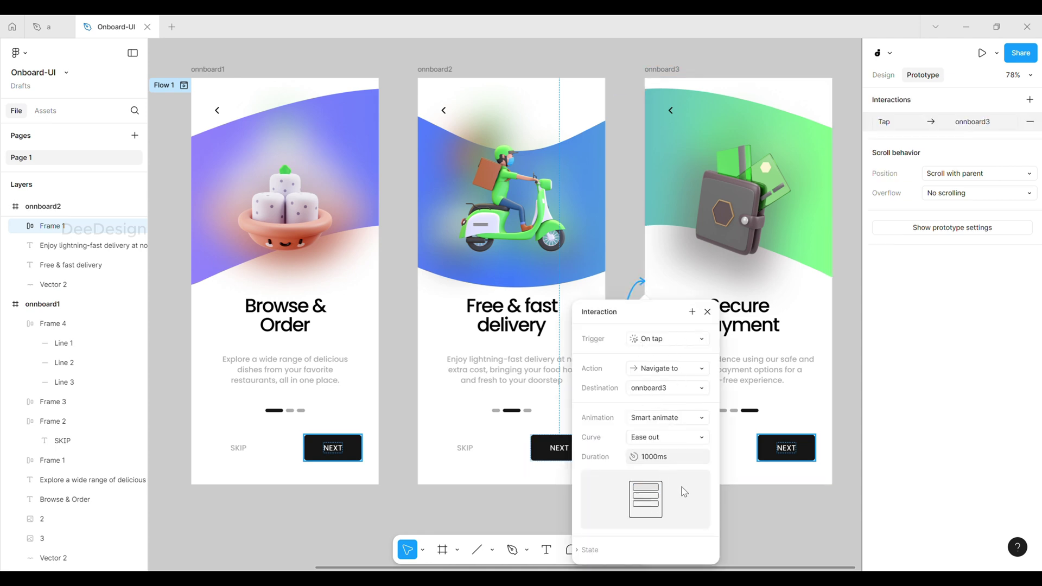
pyautogui.click(748, 509)
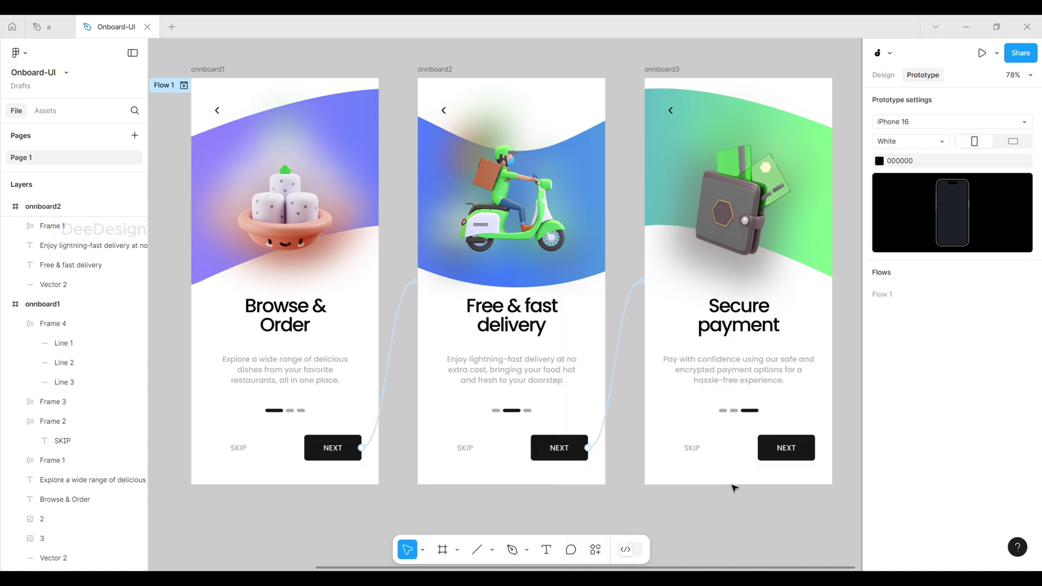
# - Change the NEXT button's label in onnboard3 to START
pyautogui.scroll(-2, 382, 298)
pyautogui.scroll(2, 727, 418)
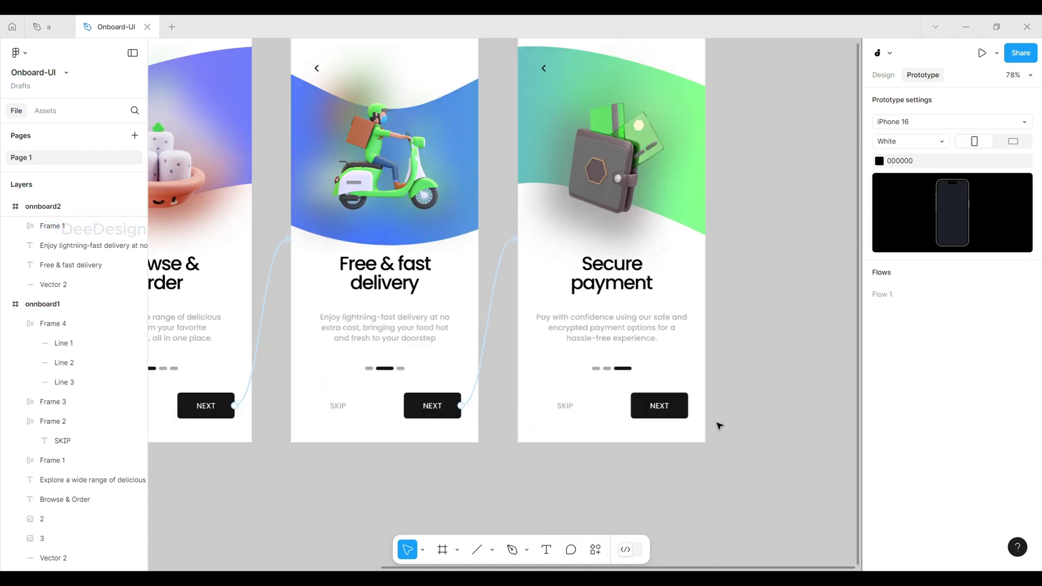
pyautogui.click(662, 410)
pyautogui.click(882, 75)
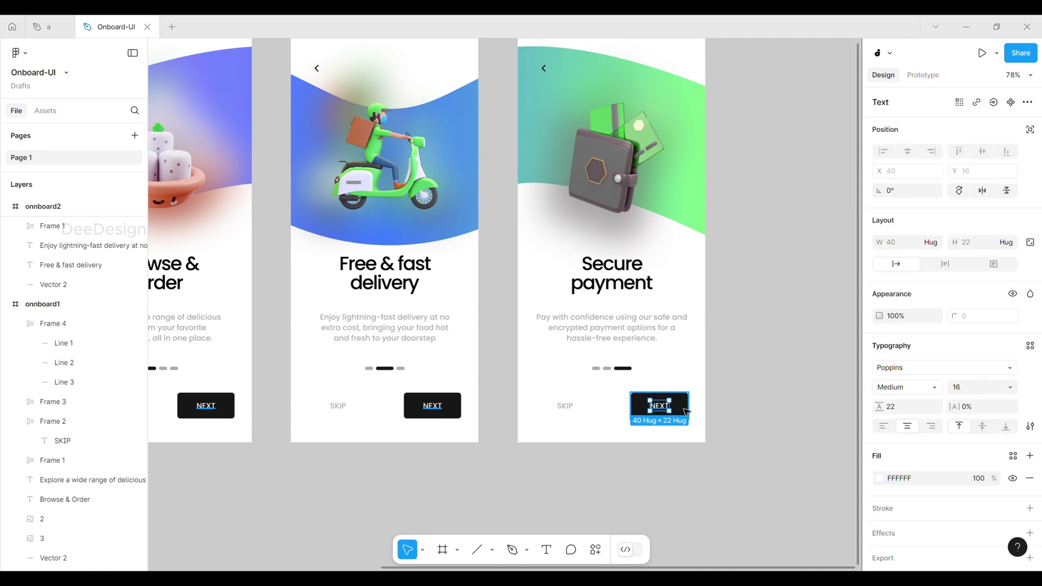
pyautogui.doubleClick(659, 406)
pyautogui.write('START')
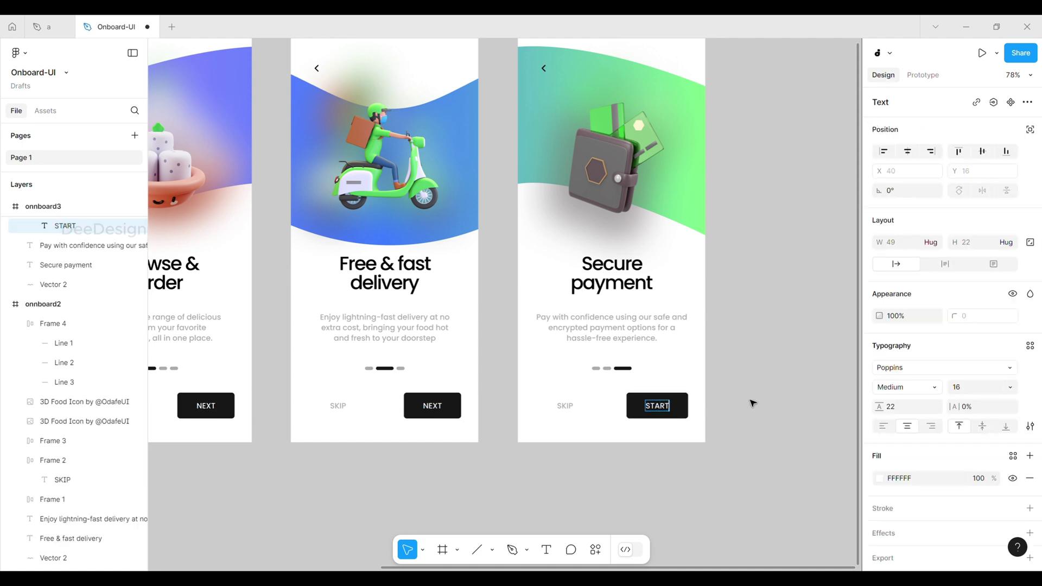
pyautogui.click(754, 401)
pyautogui.keyDown('ctrl'); pyautogui.scroll(-3, 765, 396); pyautogui.keyUp('ctrl')
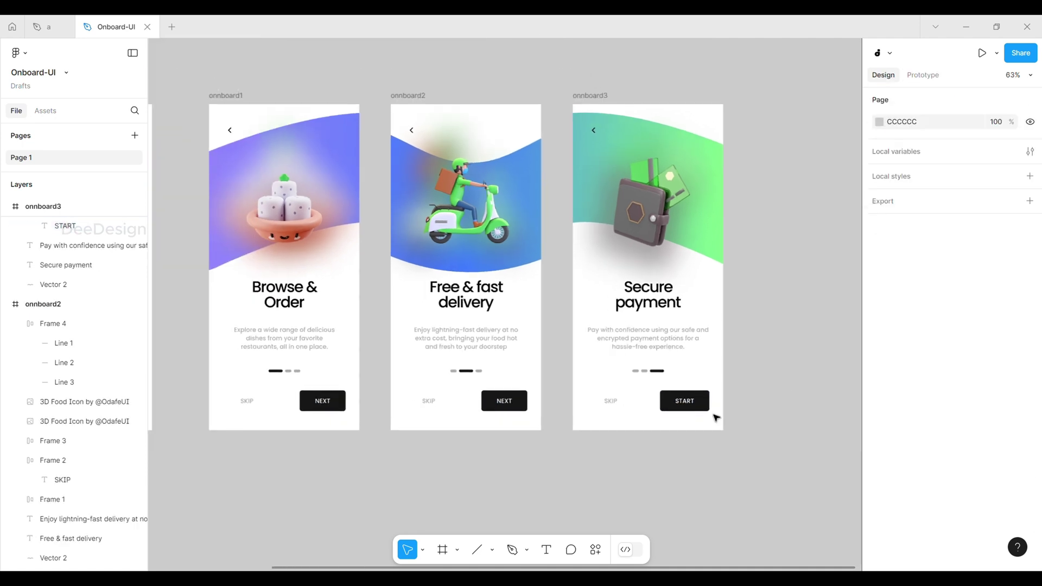
# - Add an on-tap prototype connection from the back arrow in onnboard3 to onnboard2
pyautogui.hotkey('ctrl', 'v')
pyautogui.click(594, 131)
pyautogui.keyDown('ctrl'); pyautogui.scroll(4, 594, 131); pyautogui.keyUp('ctrl')
pyautogui.click(594, 109)
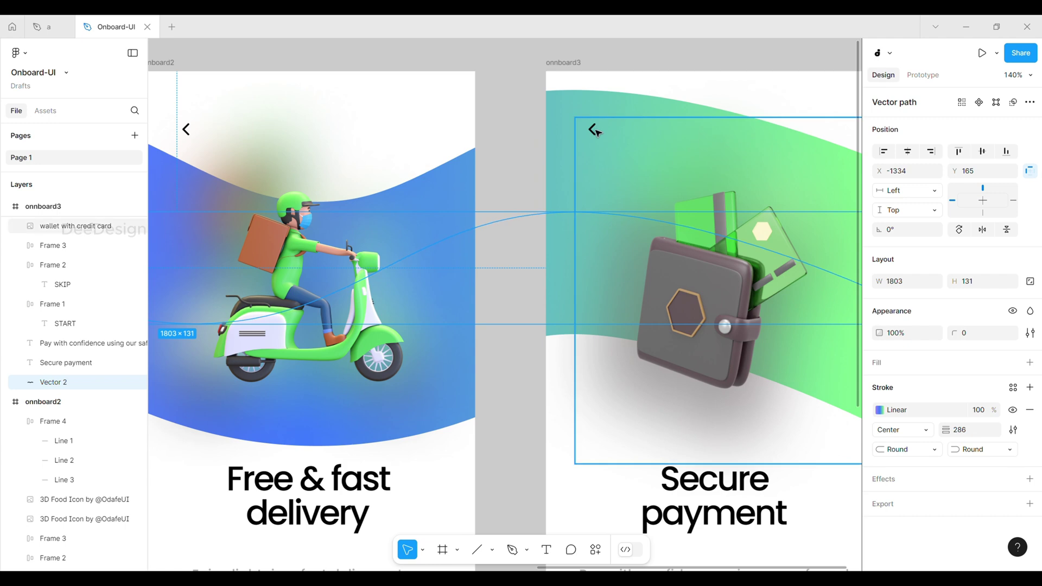
pyautogui.click(591, 126)
pyautogui.keyDown('ctrl'); pyautogui.scroll(-5, 781, 143); pyautogui.keyUp('ctrl')
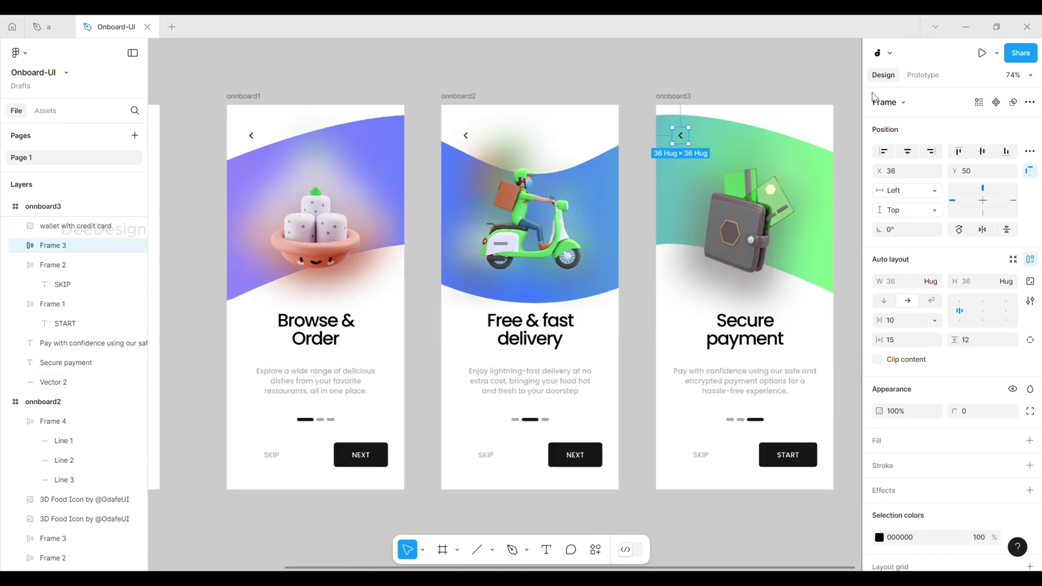
pyautogui.click(921, 75)
pyautogui.moveTo(672, 135); pyautogui.dragTo(556, 201)
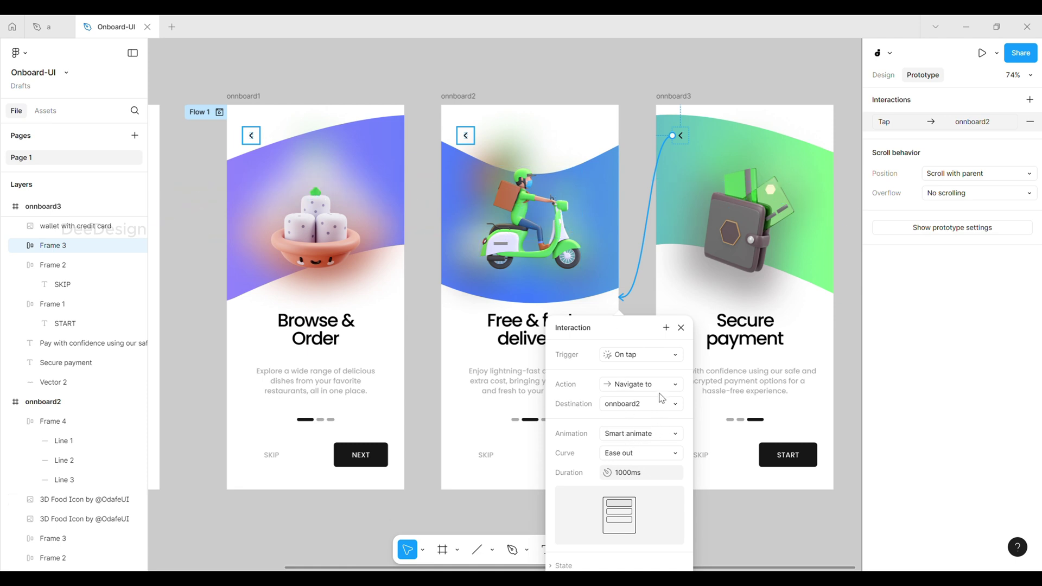
# - Add an on-tap prototype connection from the back arrow in onnboard2 to onnboard1
pyautogui.click(470, 134)
pyautogui.moveTo(470, 134); pyautogui.dragTo(363, 267)
pyautogui.click(651, 500)
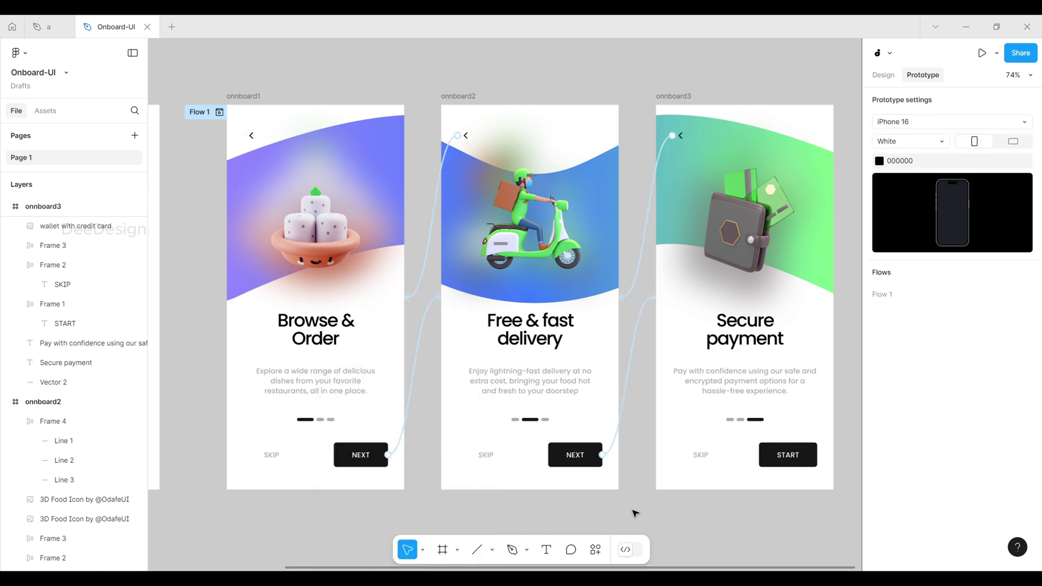
# - Preview the prototype from onnboard1, going forward through all three screens and back again with the arrows, and close the preview
pyautogui.click(242, 97)
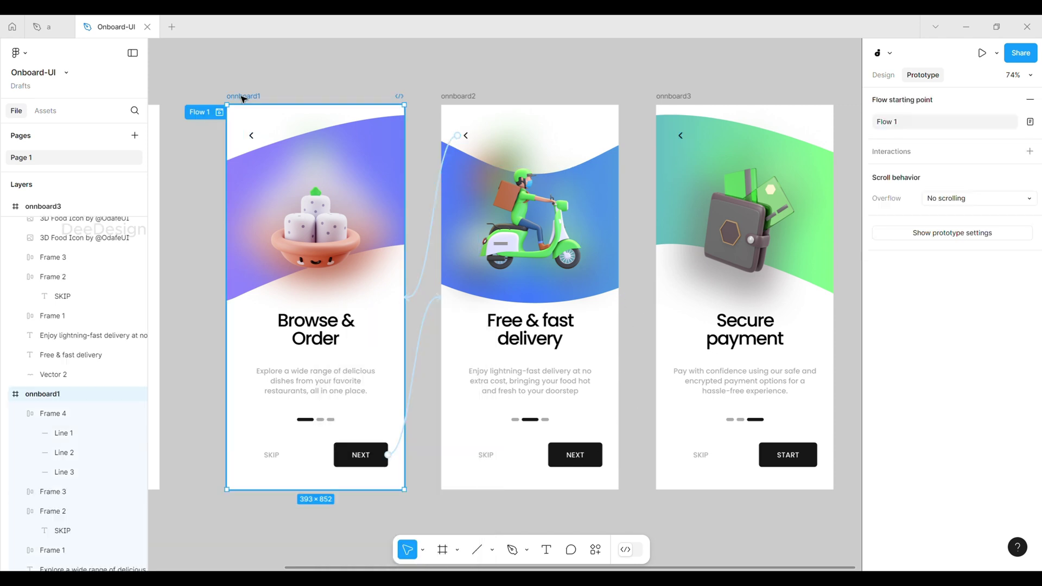
pyautogui.click(981, 53)
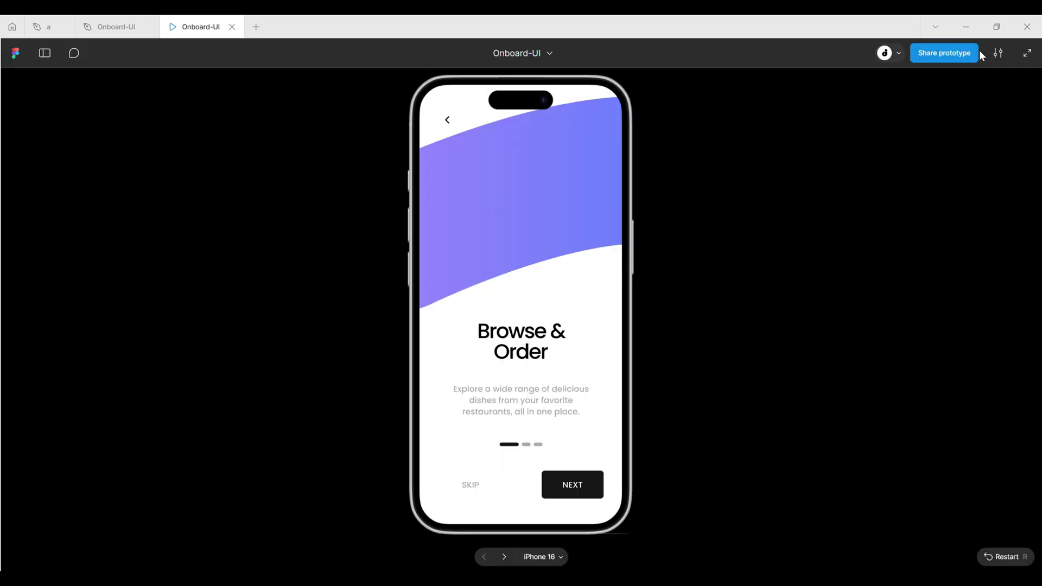
pyautogui.click(584, 486)
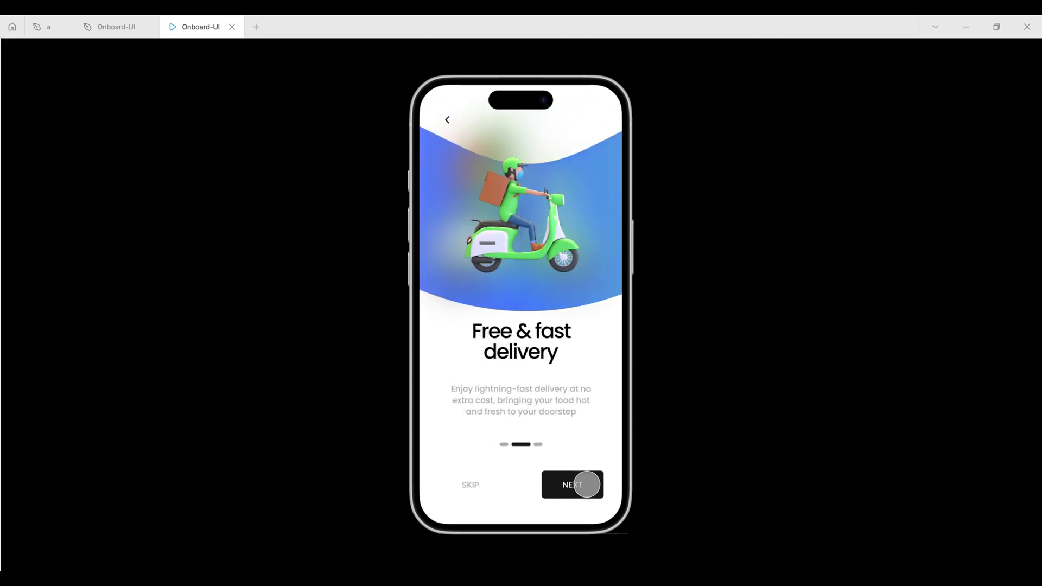
pyautogui.click(587, 485)
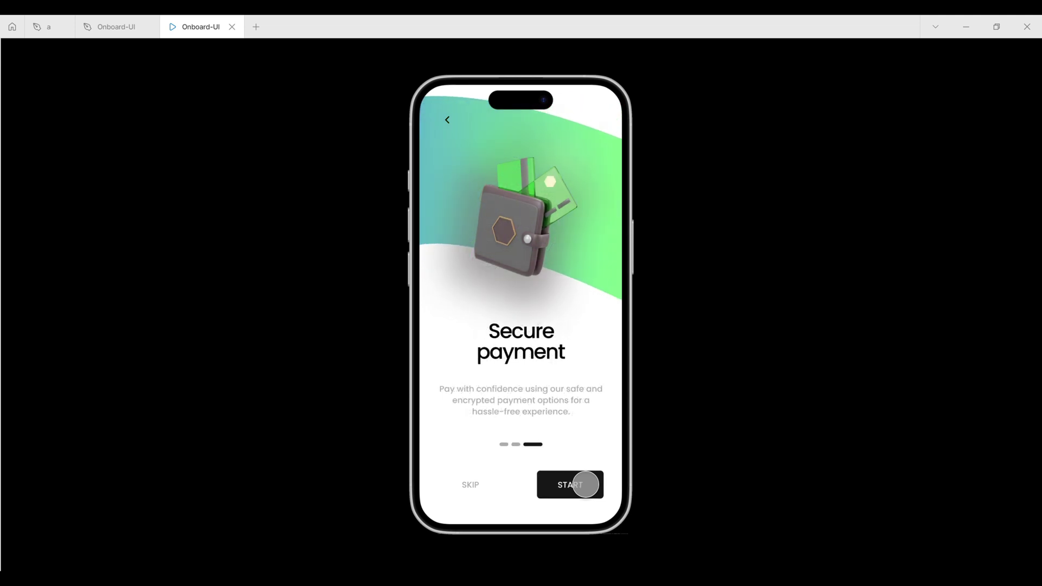
pyautogui.click(447, 119)
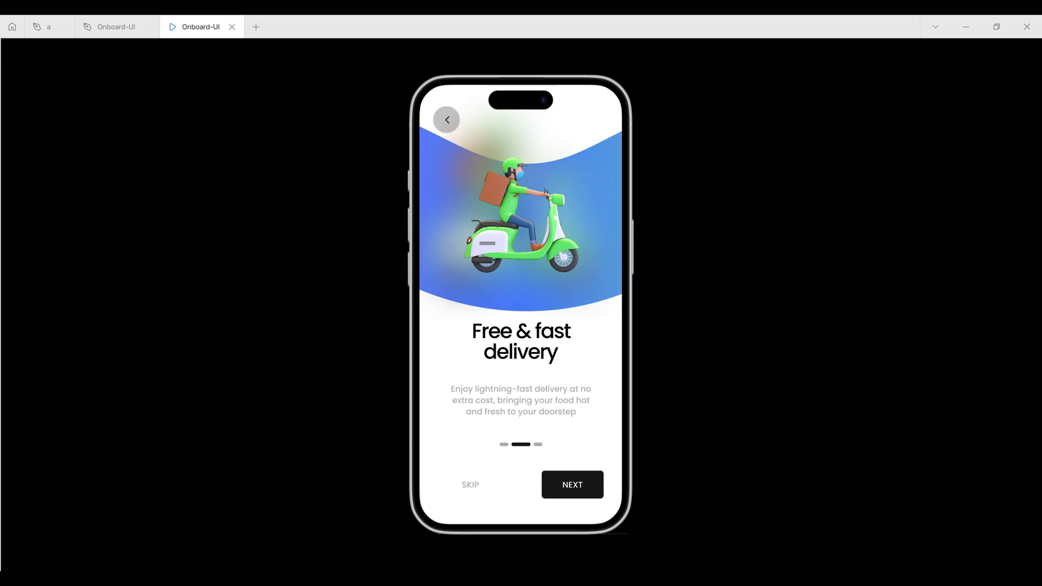
pyautogui.click(447, 120)
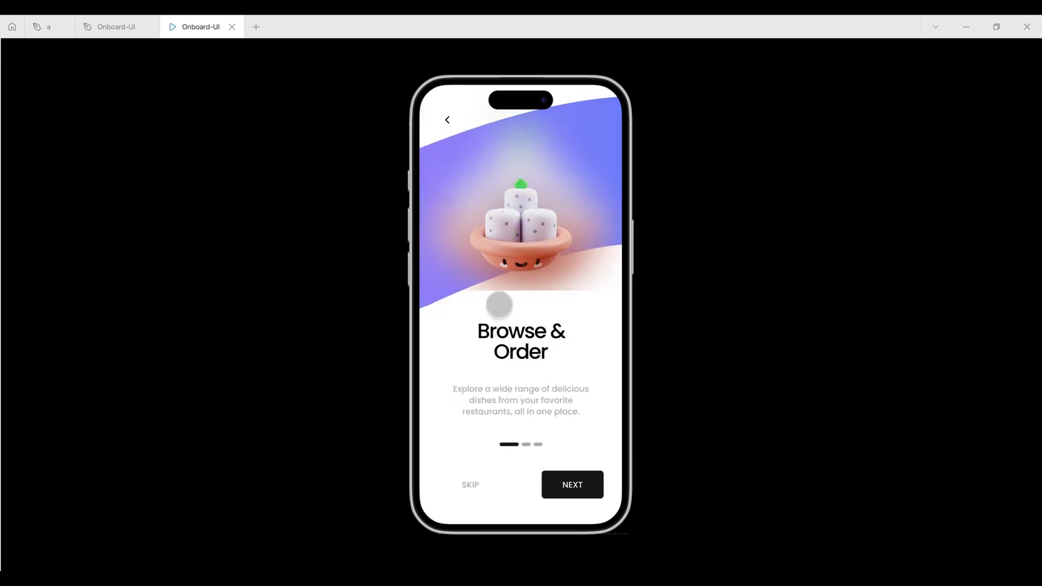
pyautogui.click(232, 27)
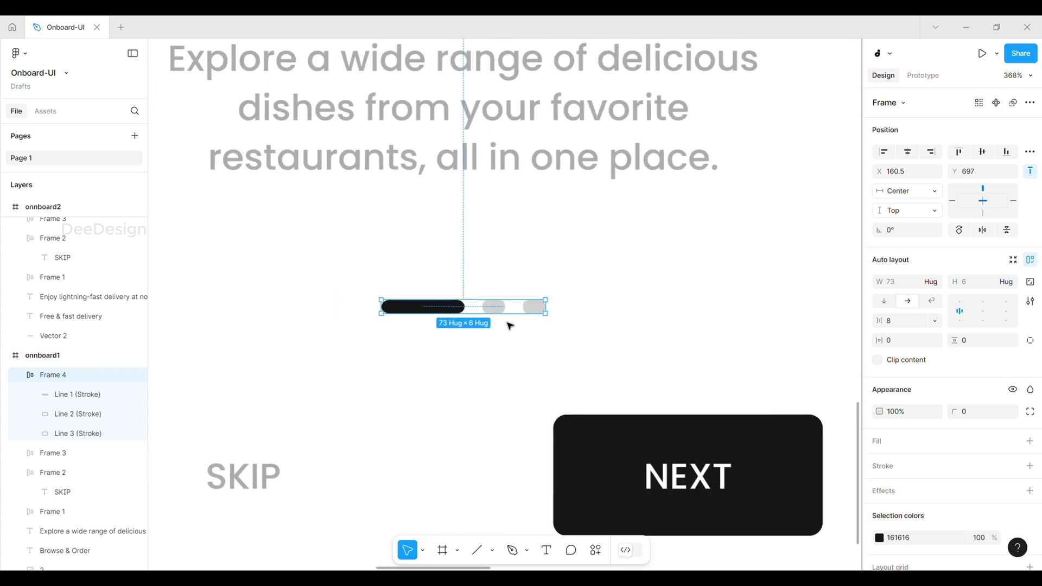
# - Draw a rectangle about 25 × 5 just below the existing page indicator in onnboard1
pyautogui.scroll(2, 411, 335)
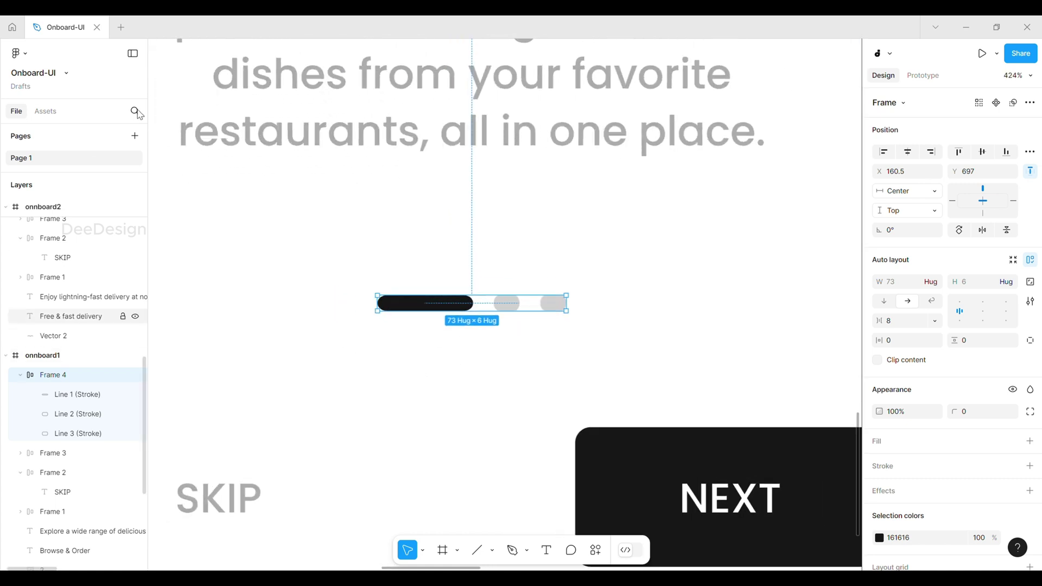
pyautogui.click(492, 550)
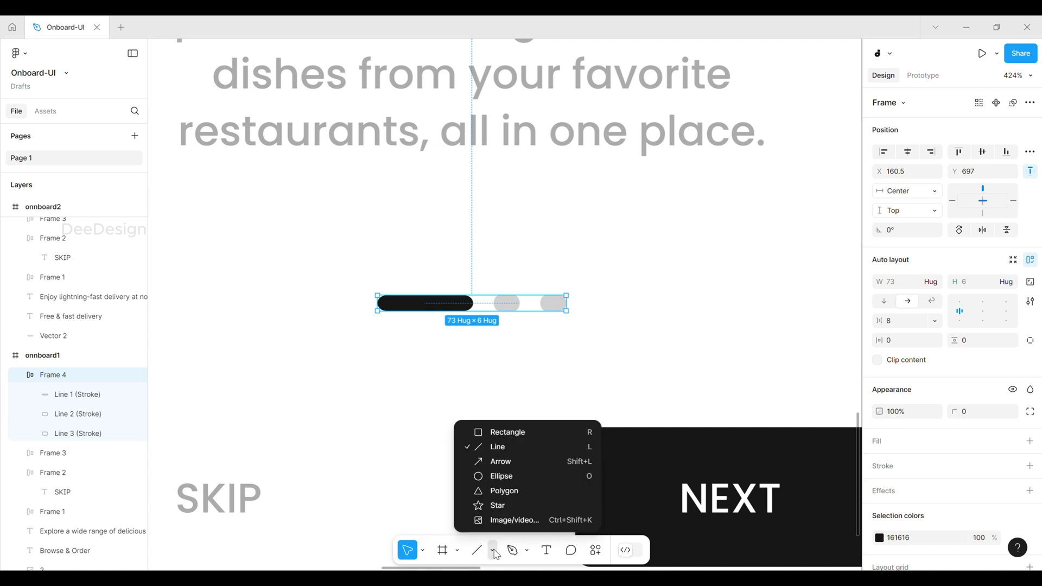
pyautogui.click(497, 434)
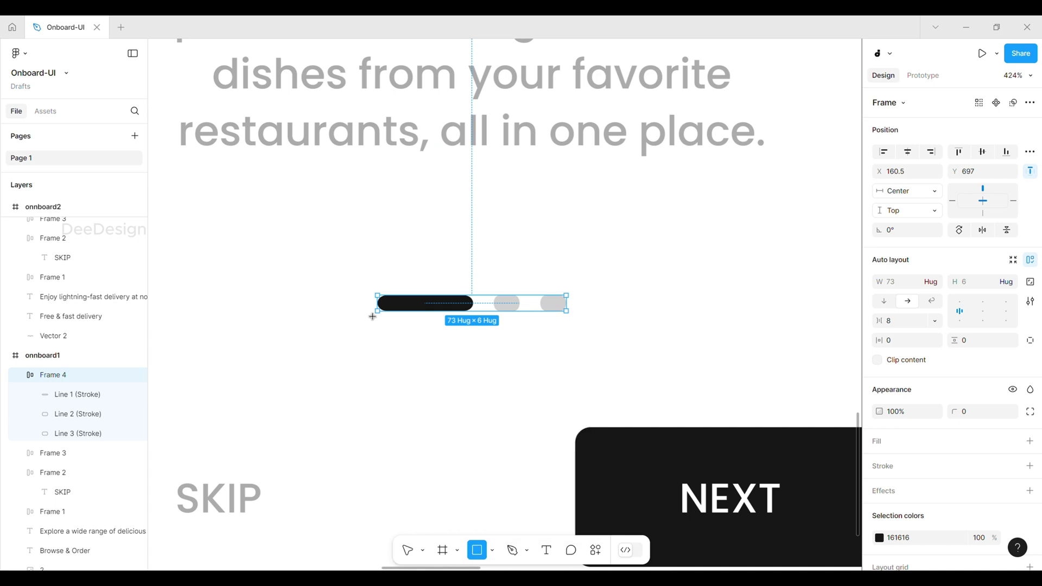
pyautogui.moveTo(381, 324); pyautogui.dragTo(445, 337)
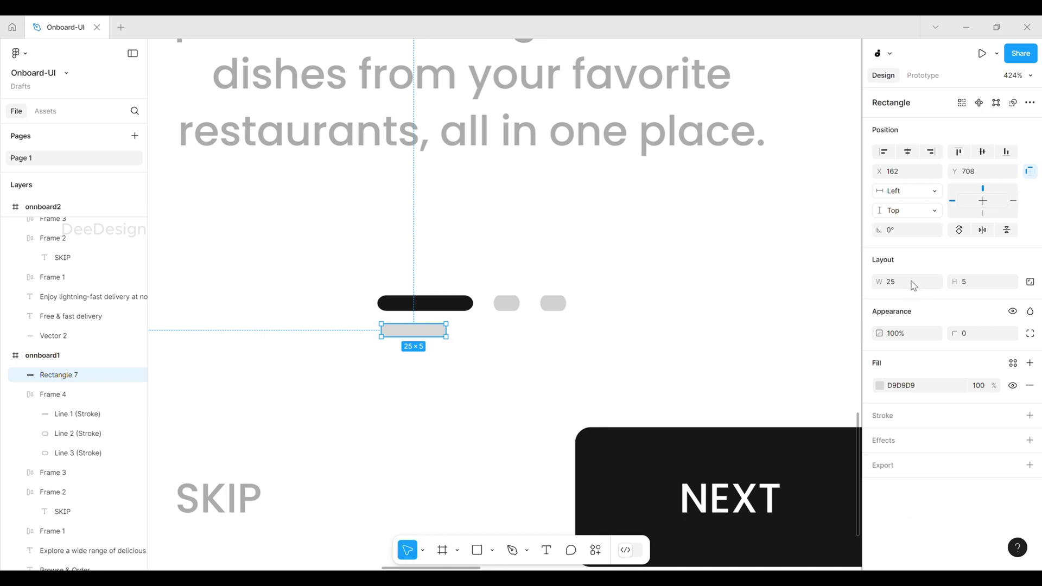
# - Set the new rectangle's width to 30, height to 6 and corner radius to 12
pyautogui.click(911, 281)
pyautogui.press('Up')
pyautogui.press('Up')
pyautogui.press('Up')
pyautogui.press('Up')
pyautogui.press('Up')
pyautogui.click(972, 285)
pyautogui.press('Up')
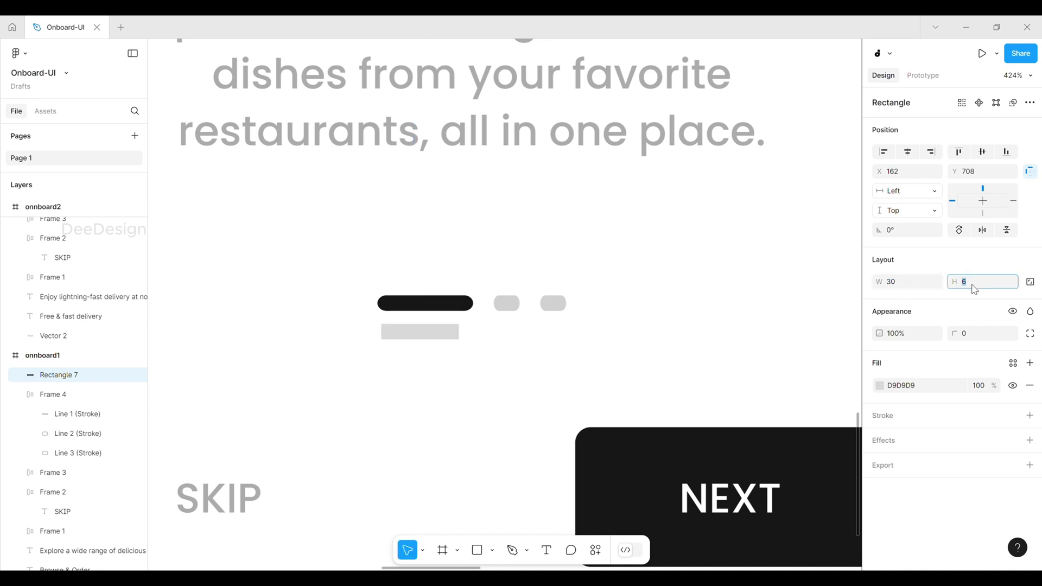
pyautogui.click(984, 336)
pyautogui.write('12')
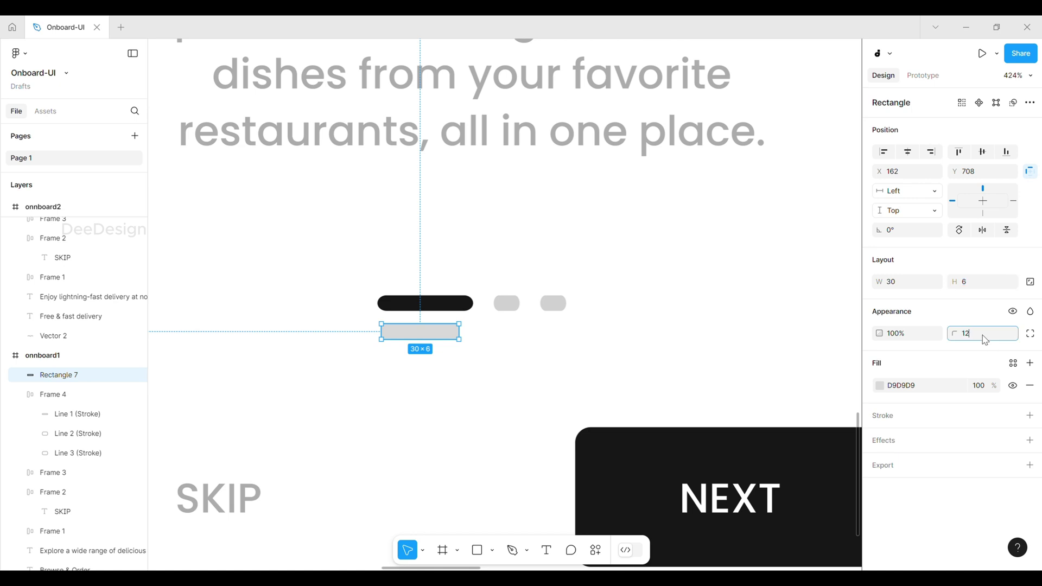
pyautogui.click(458, 379)
# - Duplicate the rounded bar to its right, set the copy's width to 10, and duplicate that short bar for a third one
pyautogui.click(425, 336)
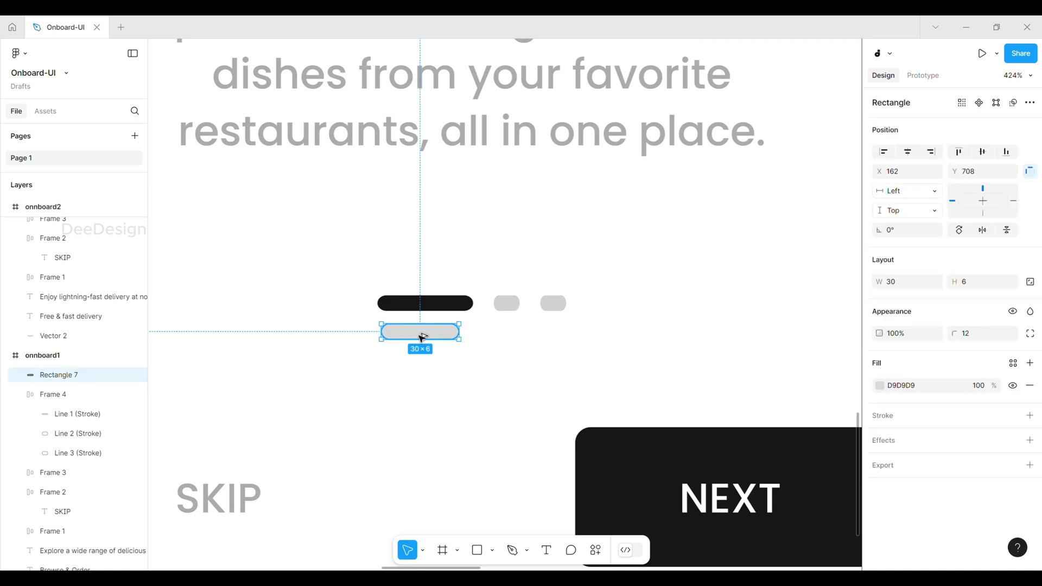
pyautogui.moveTo(423, 336); pyautogui.dragTo(515, 338)
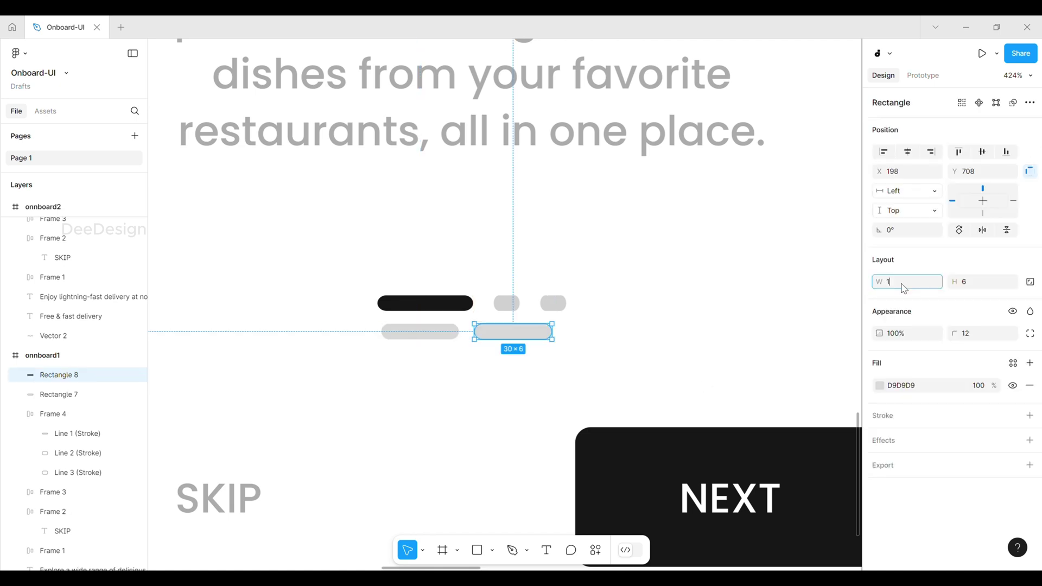
pyautogui.click(904, 283)
pyautogui.write('10')
pyautogui.press('Return')
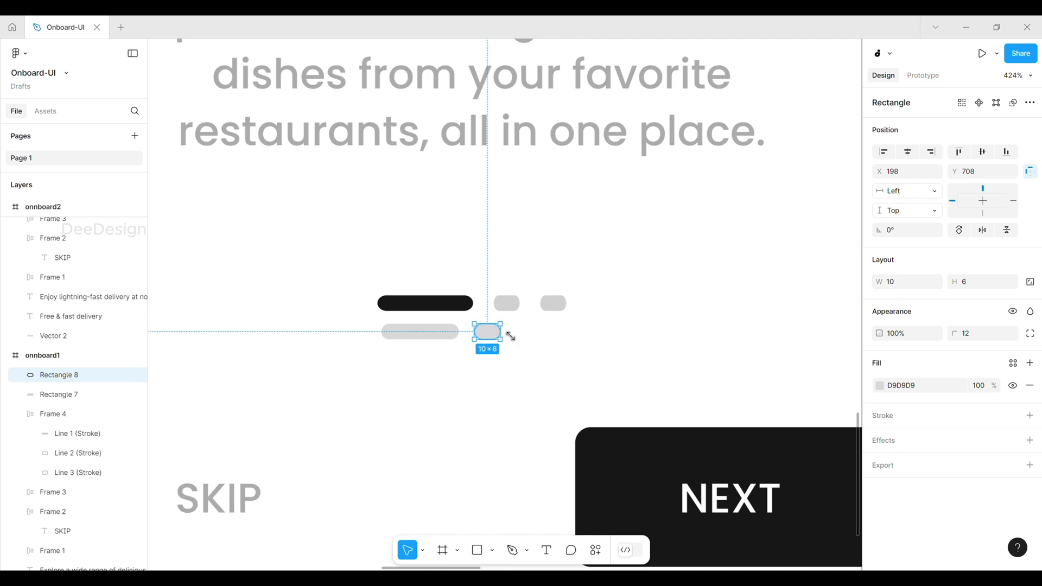
pyautogui.moveTo(510, 336); pyautogui.dragTo(557, 331)
pyautogui.hotkey('ctrl', 'z')
# - Wrap the three new bars in an auto layout and center it horizontally in onnboard1
pyautogui.click(486, 332)
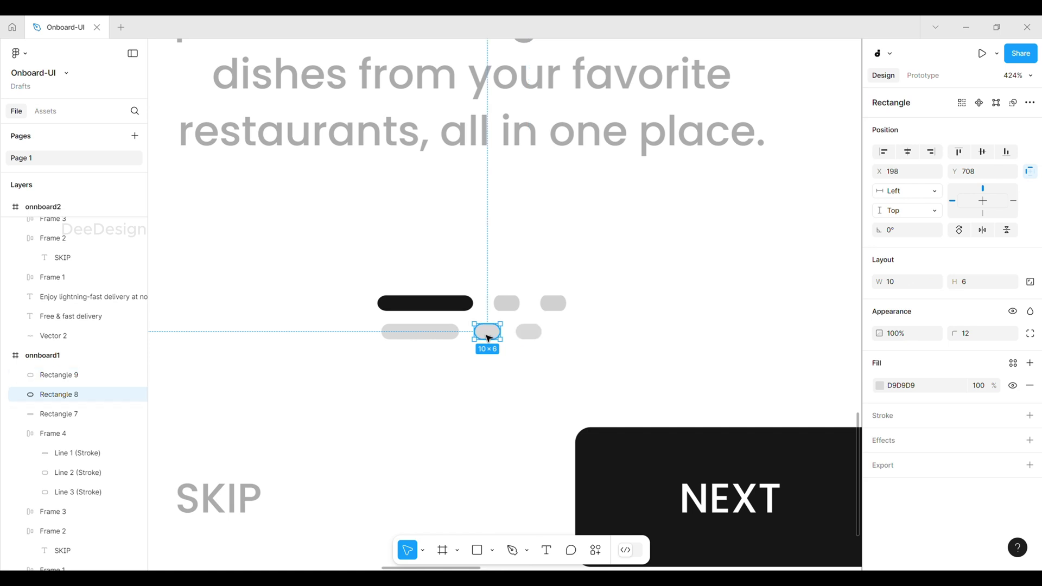
pyautogui.keyDown('shift'); pyautogui.click(447, 332); pyautogui.keyUp('shift')
pyautogui.keyDown('shift'); pyautogui.click(535, 332); pyautogui.keyUp('shift')
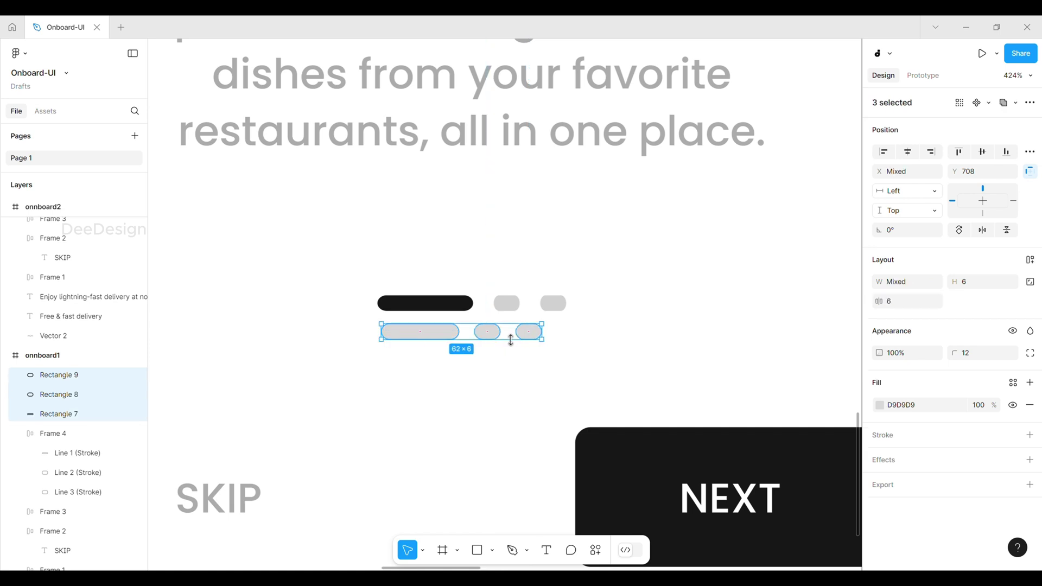
pyautogui.rightClick(539, 335)
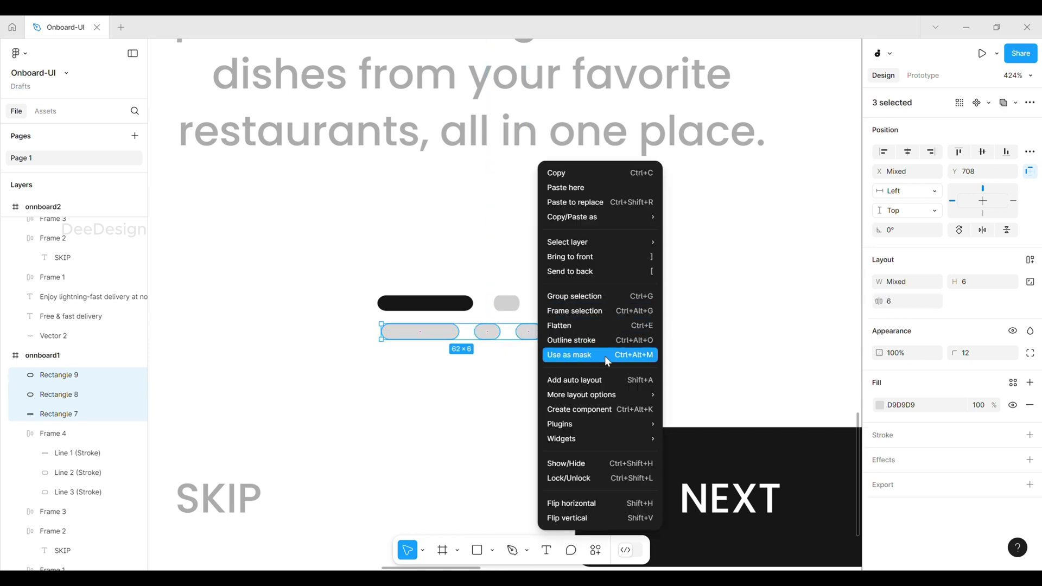
pyautogui.click(601, 379)
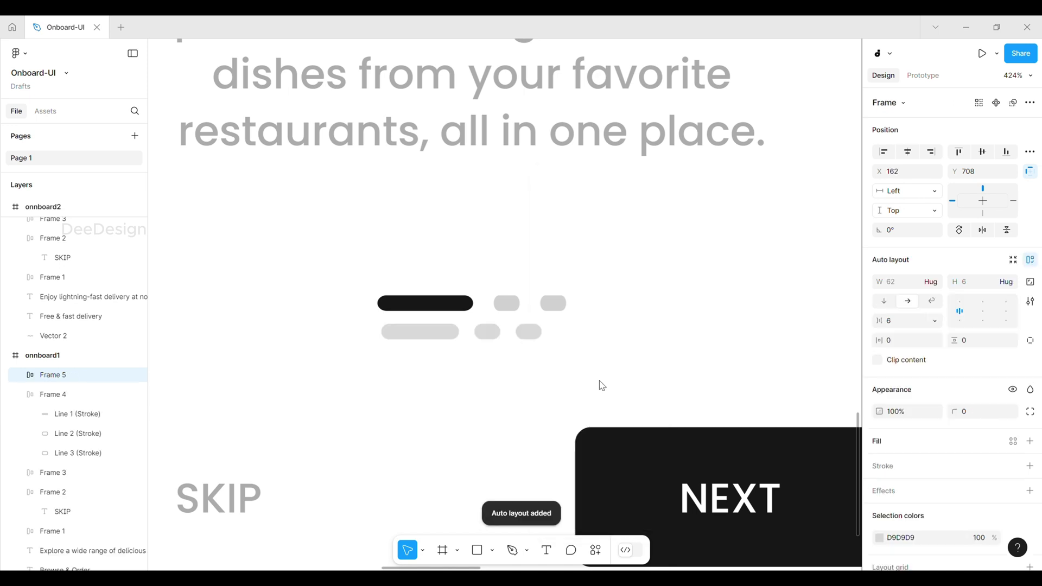
pyautogui.click(908, 152)
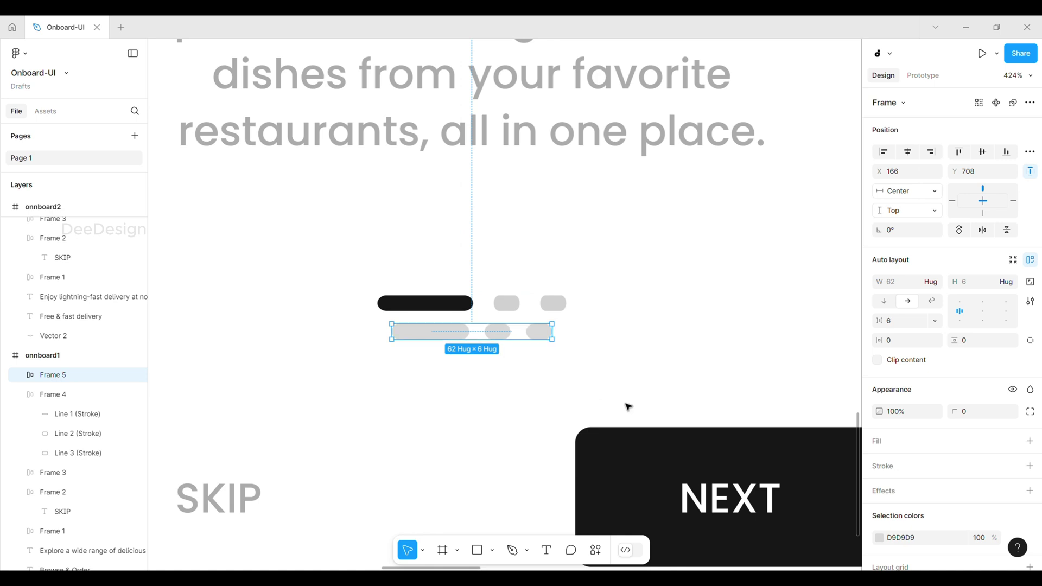
# - Fill all three new bars with the NEXT button's color 161616
pyautogui.doubleClick(493, 332)
pyautogui.hotkey('ctrl', 'a')
pyautogui.press('i')
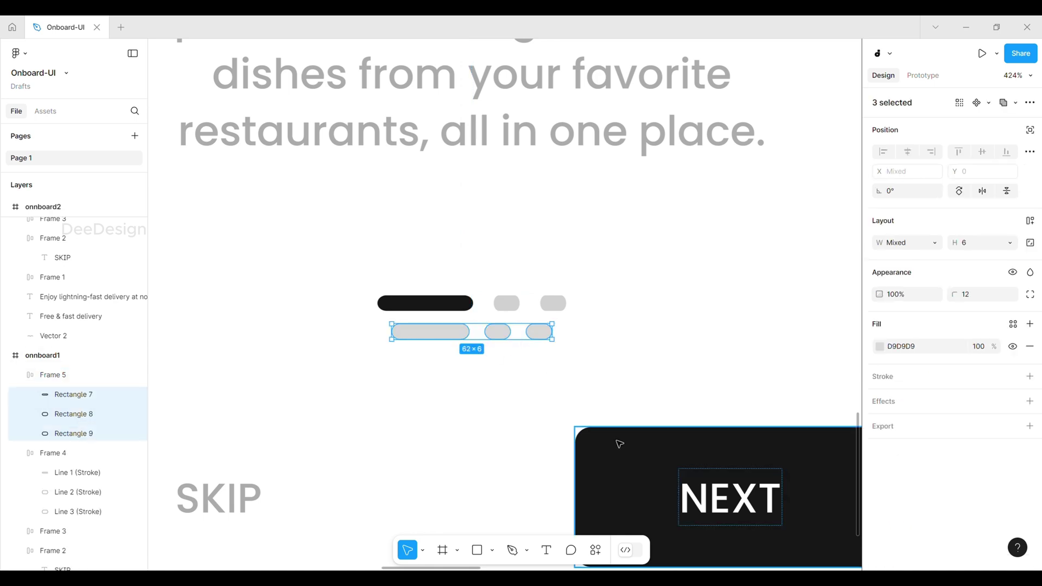
pyautogui.click(615, 446)
# - Set the opacity of the two short bars to 20%
pyautogui.click(498, 332)
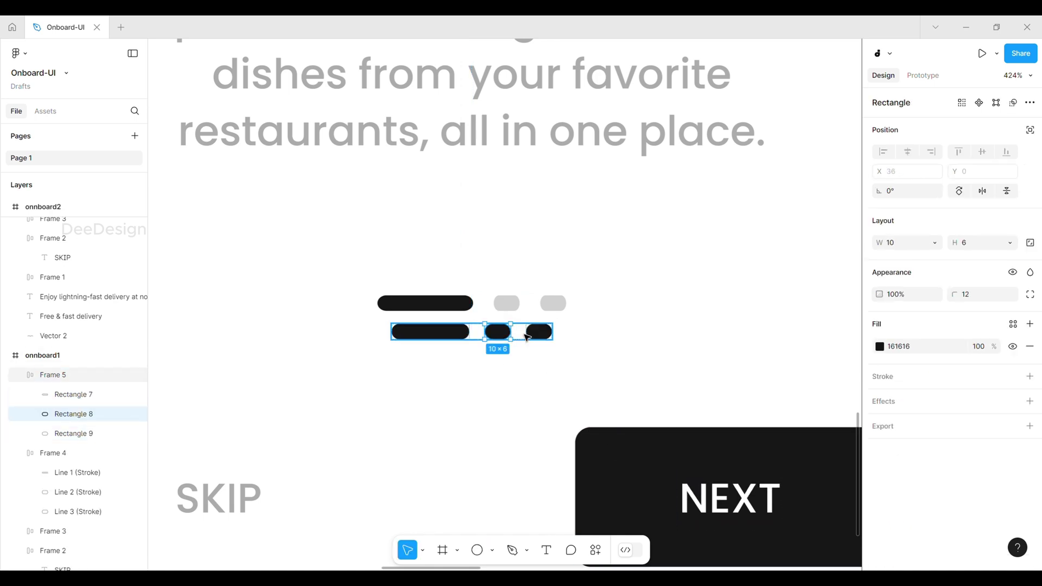
pyautogui.keyDown('shift'); pyautogui.click(531, 336); pyautogui.keyUp('shift')
pyautogui.press('2')
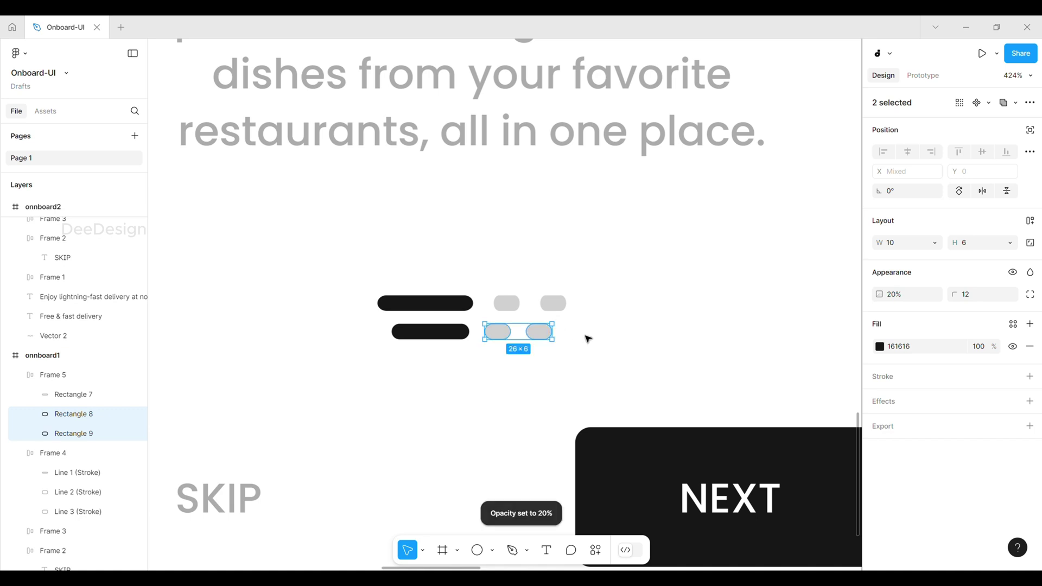
# - Delete the old page indicator in onnboard1 and move the new one up into its place at Y 697
pyautogui.click(542, 308)
pyautogui.press('Delete')
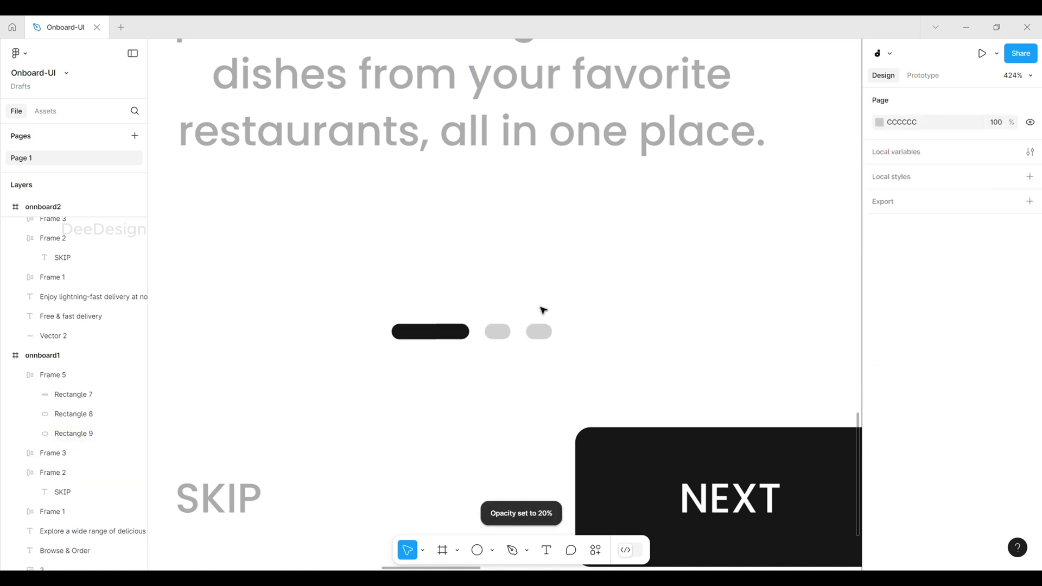
pyautogui.click(540, 335)
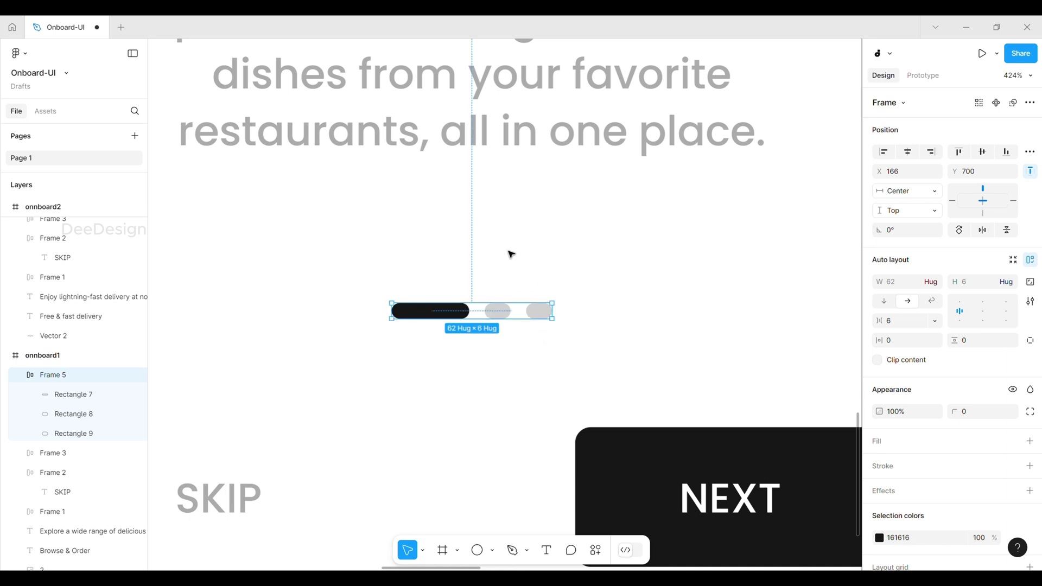
pyautogui.keyDown('ctrl'); pyautogui.scroll(-10, 501, 250); pyautogui.keyUp('ctrl')
pyautogui.click(531, 423)
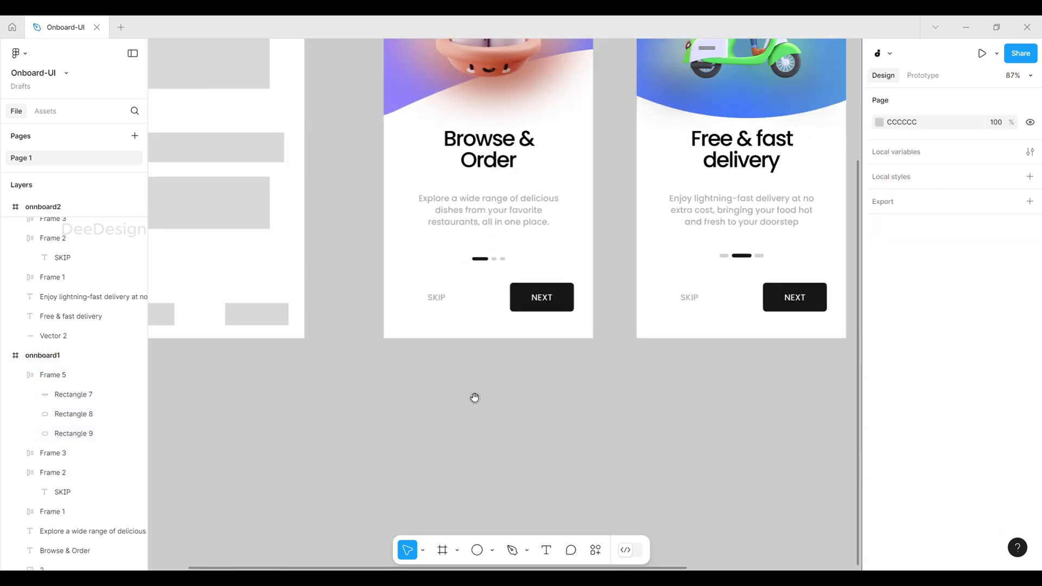
pyautogui.moveTo(474, 397); pyautogui.dragTo(404, 453)
pyautogui.click(422, 381)
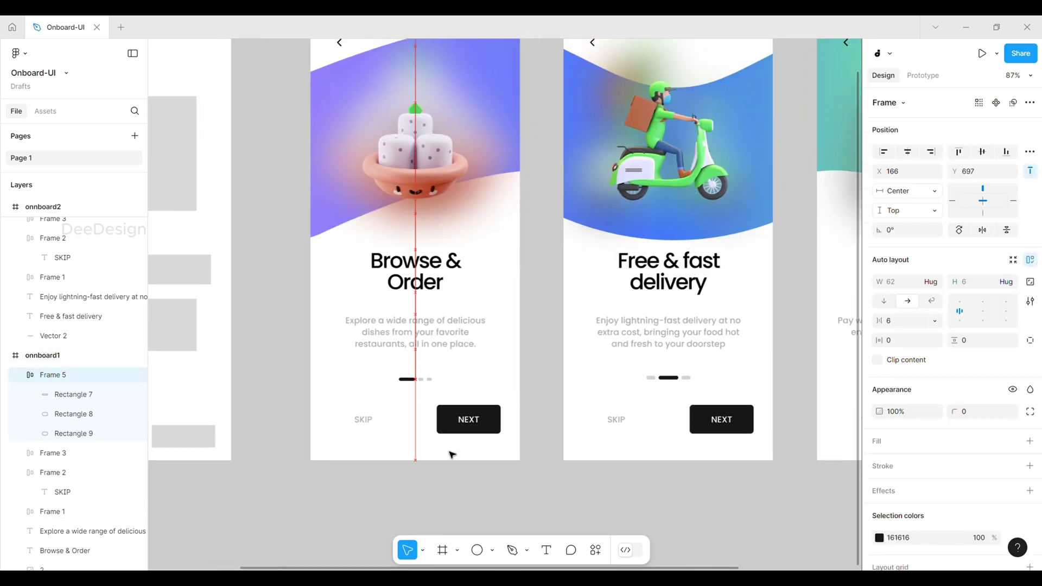
# - Replace the old page indicator in onnboard2 with a copy of onnboard1's new indicator
pyautogui.click(668, 382)
pyautogui.moveTo(731, 367); pyautogui.dragTo(623, 395)
pyautogui.press('Delete')
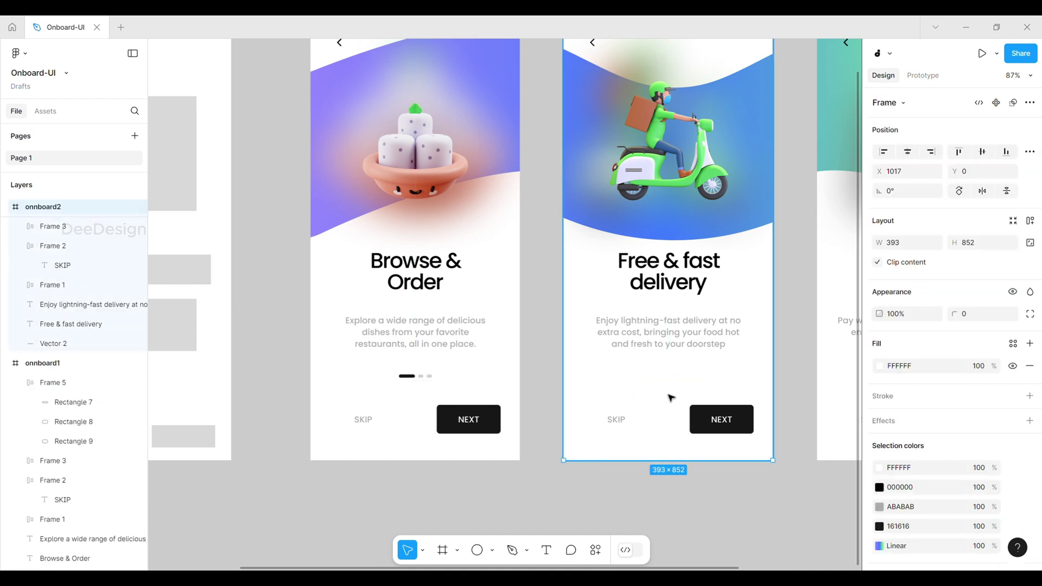
pyautogui.hotkey('ctrl', 'v')
# - Replace the old page indicator in onnboard3 with a copy of the new rounded-bar indicator
pyautogui.moveTo(603, 406); pyautogui.dragTo(294, 412)
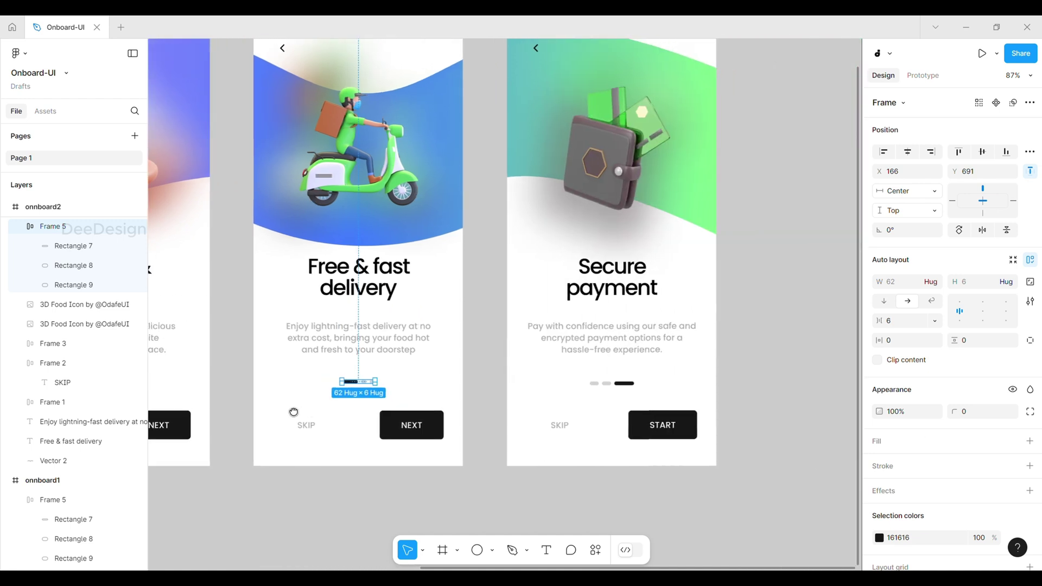
pyautogui.click(626, 386)
pyautogui.press('Escape')
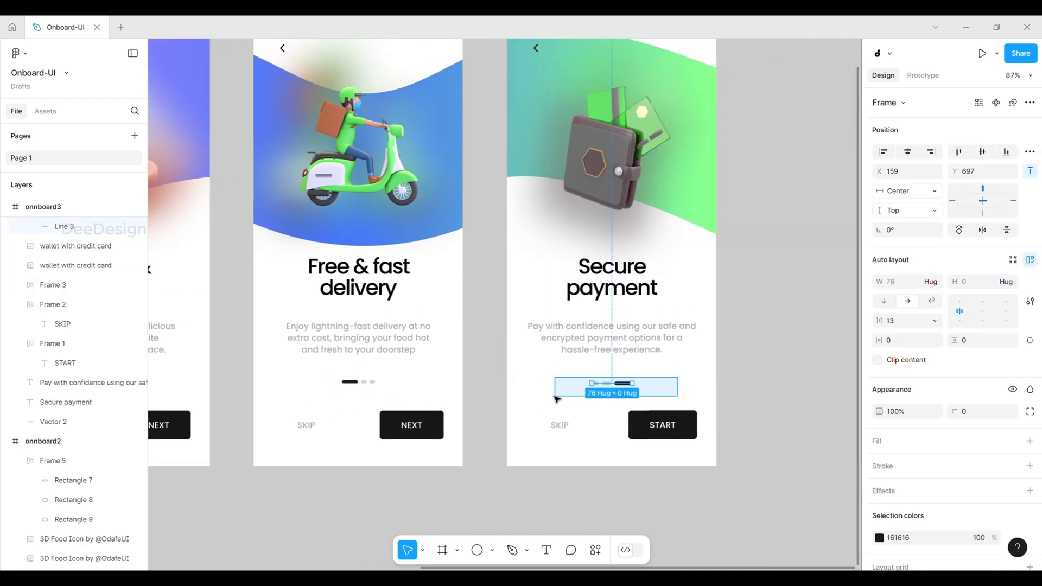
pyautogui.press('Delete')
pyautogui.click(620, 391)
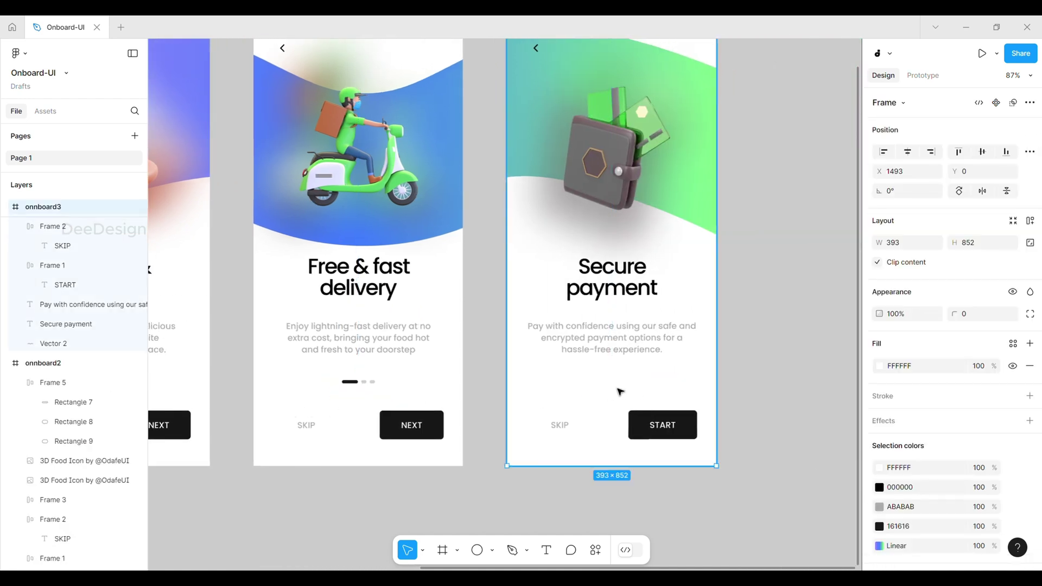
pyautogui.hotkey('ctrl', 'v')
# - In onnboard2's page indicator, set the first bar's width to 10 and the middle bar's width to 30
pyautogui.scroll(5, 250, 414)
pyautogui.click(518, 348)
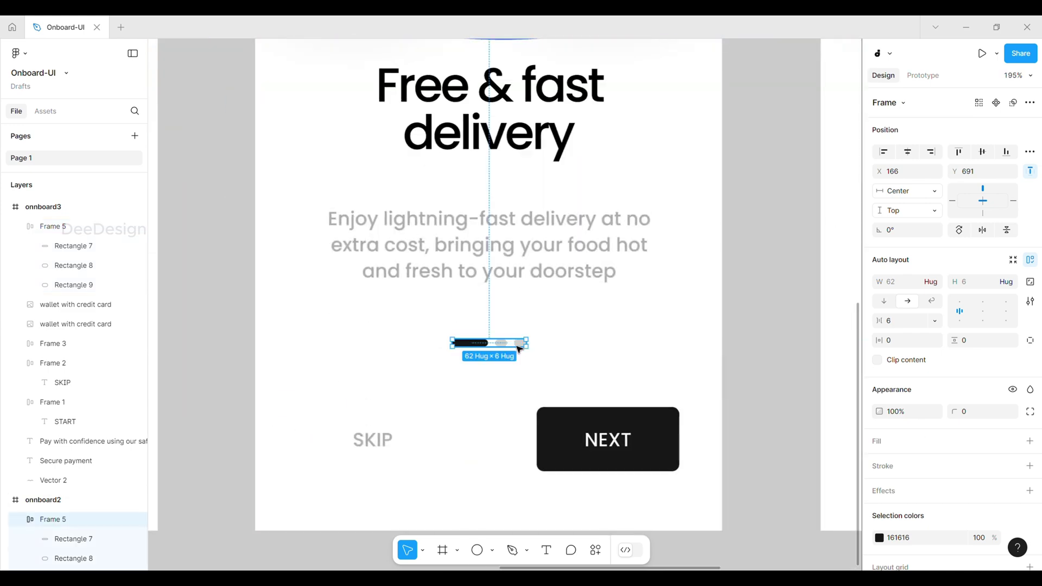
pyautogui.scroll(5, 491, 342)
pyautogui.click(486, 343)
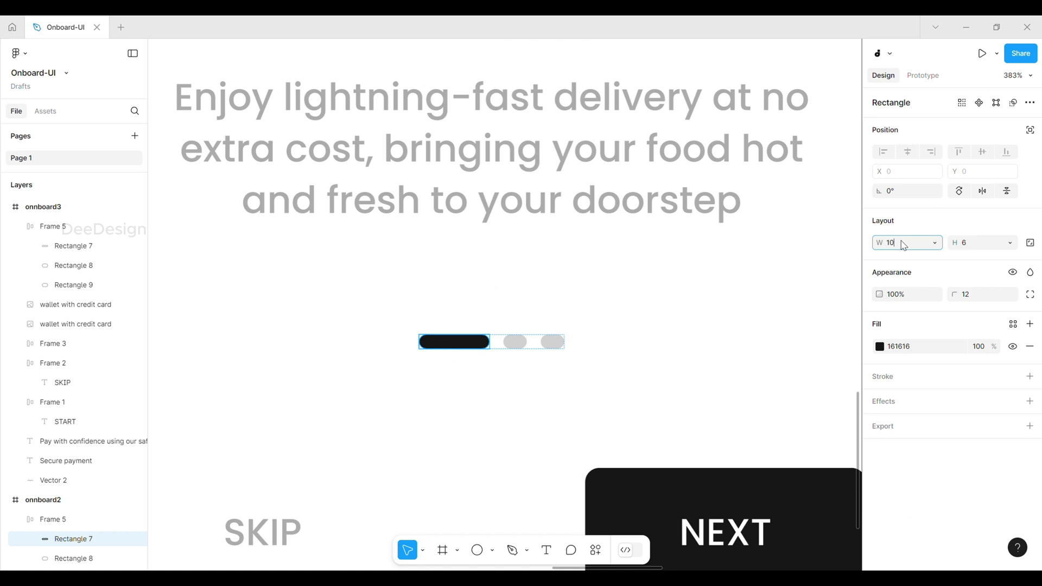
pyautogui.press('Return')
pyautogui.click(491, 342)
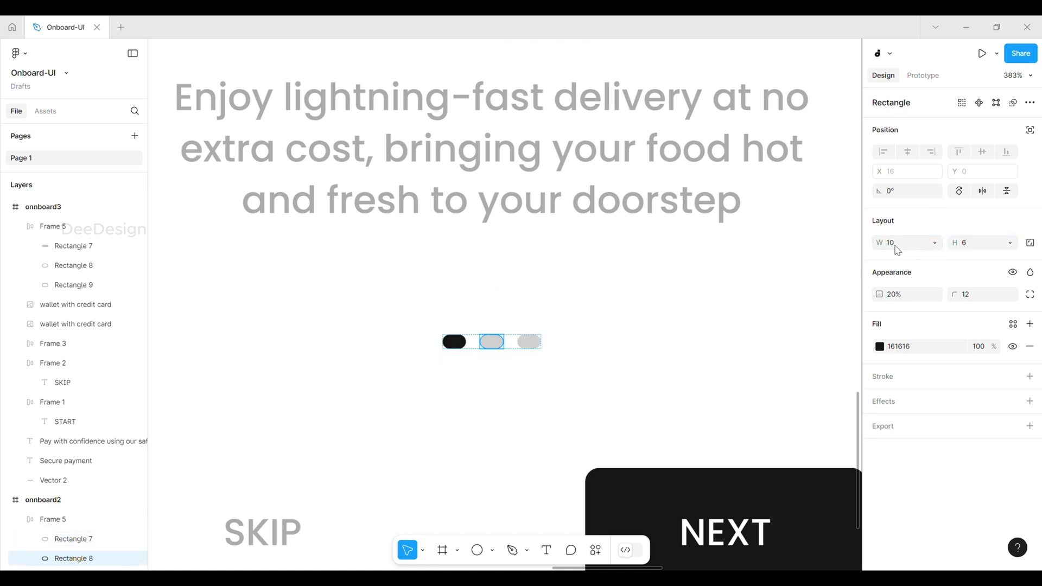
pyautogui.press('Return')
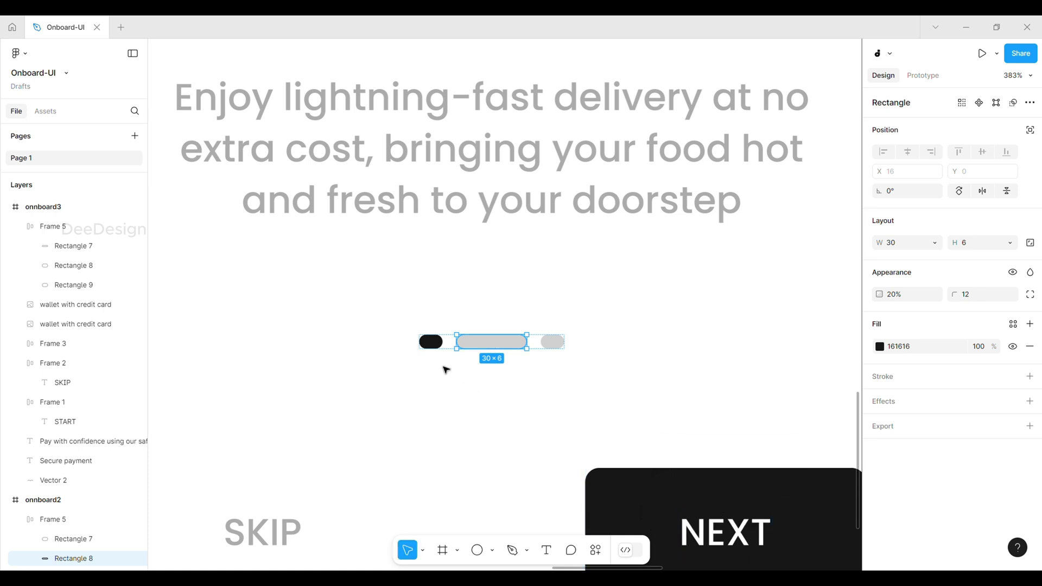
# - Set the middle bar of onnboard2's indicator to 100% opacity and the first bar to 20%
pyautogui.press('0')
pyautogui.click(441, 345)
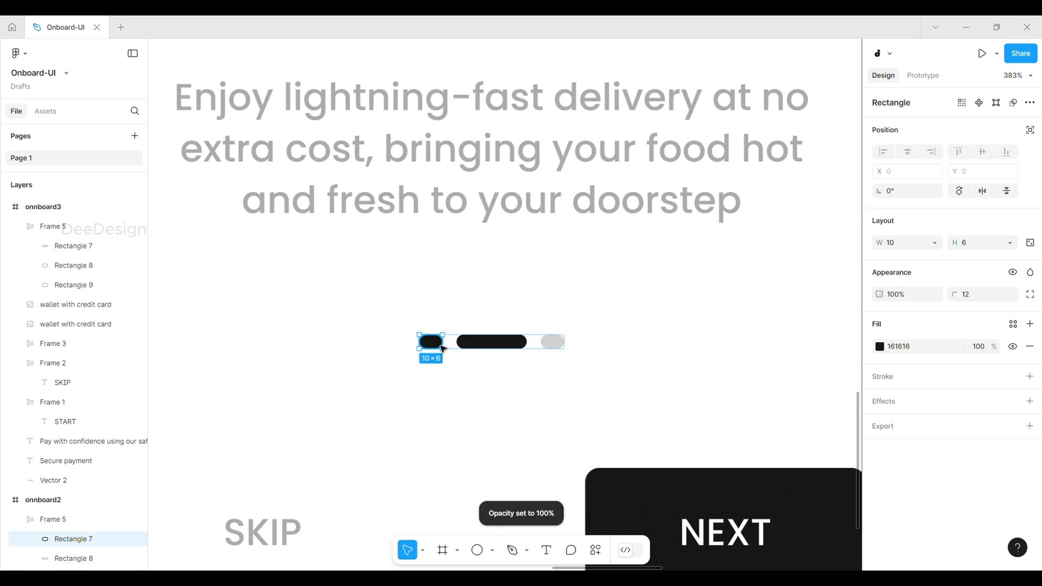
pyautogui.press('2')
pyautogui.click(530, 393)
pyautogui.scroll(-5, 314, 349)
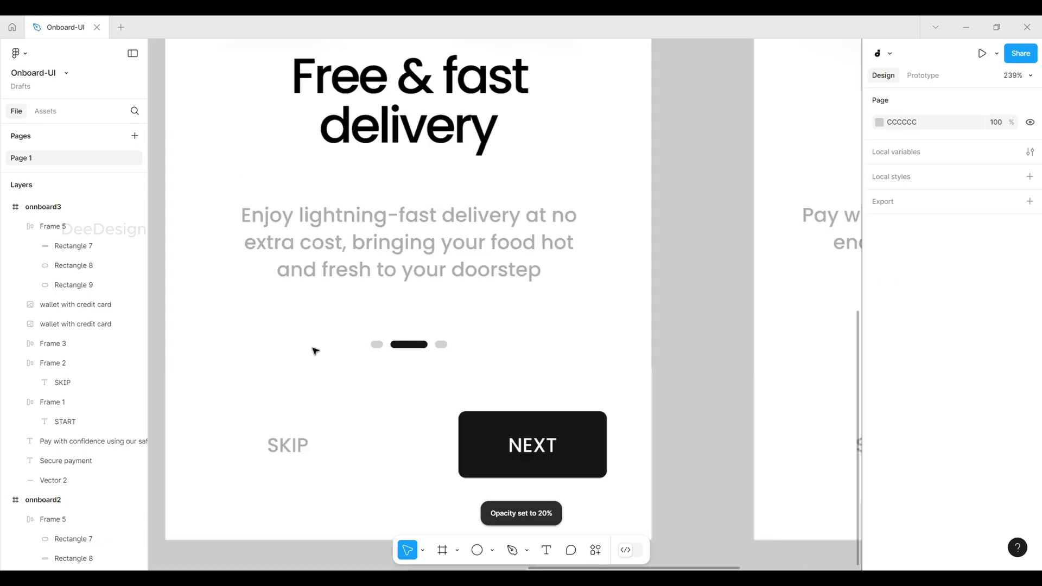
# - Set the first bar of onnboard3's page indicator to a width of 10 and 20% opacity
pyautogui.scroll(3, 702, 347)
pyautogui.scroll(3, 704, 348)
pyautogui.click(663, 374)
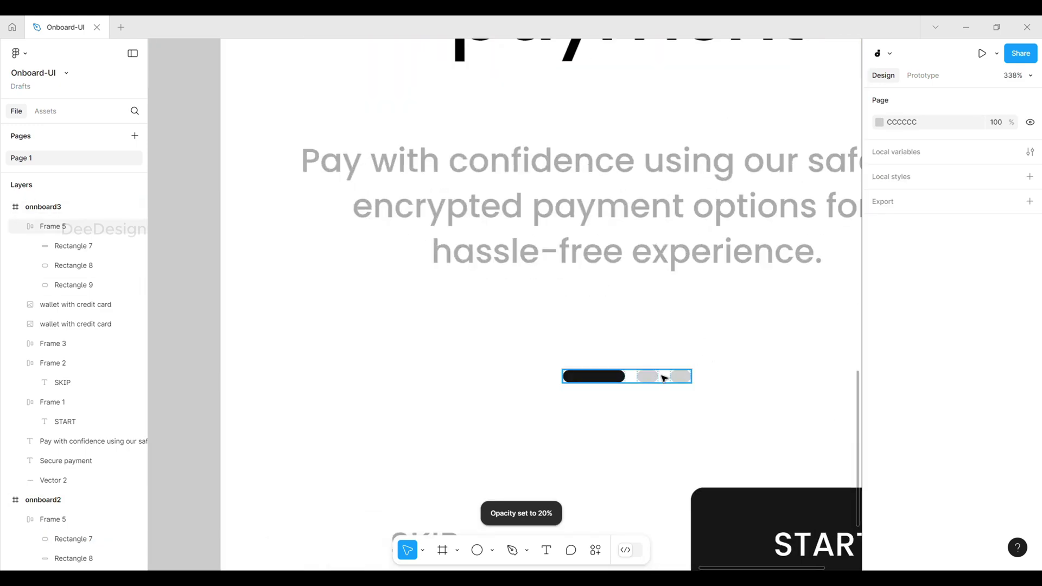
pyautogui.doubleClick(620, 381)
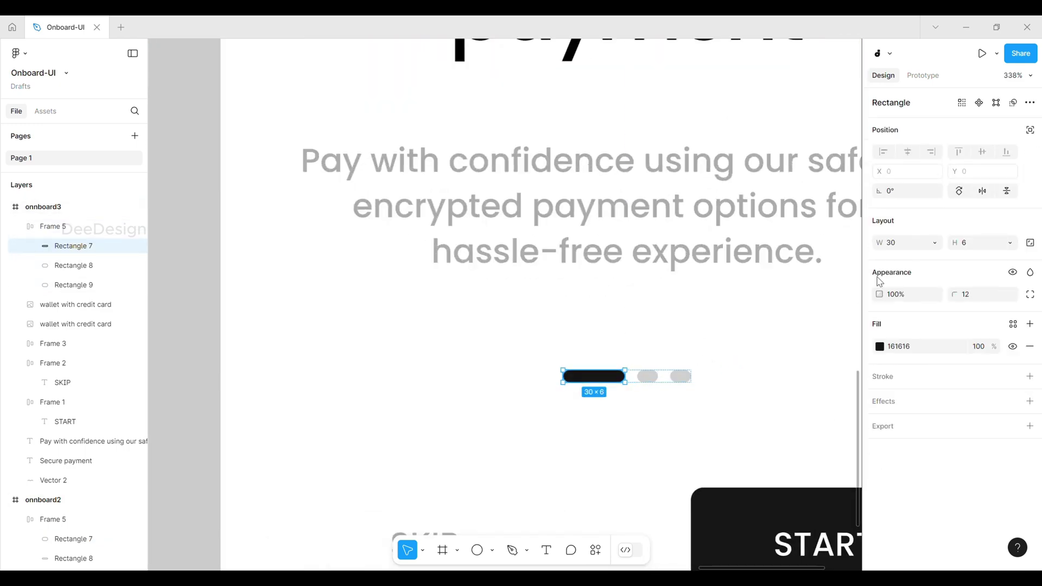
pyautogui.press('Return')
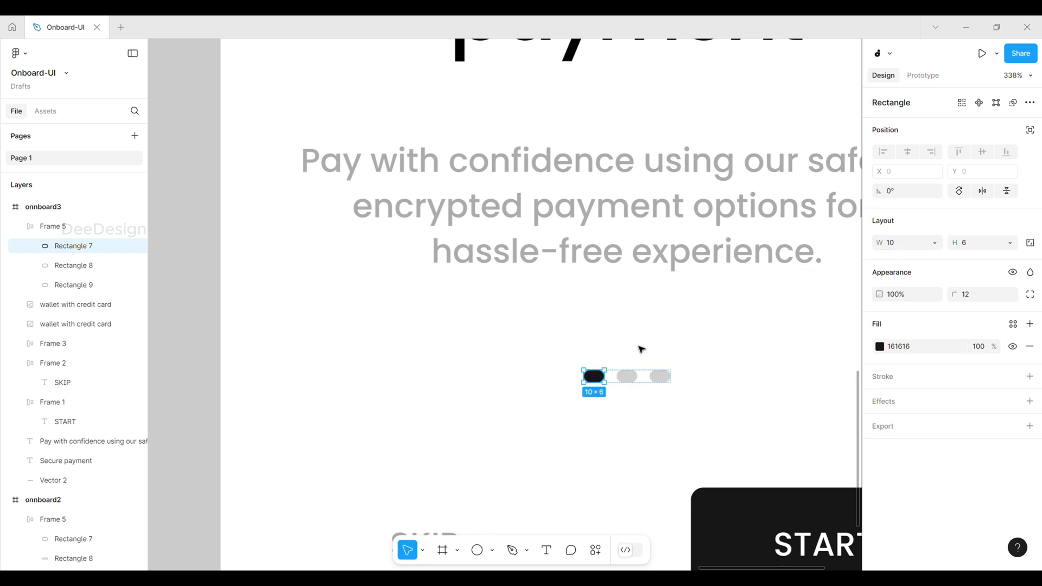
pyautogui.keyDown('shift'); pyautogui.click(627, 376); pyautogui.keyUp('shift')
pyautogui.press('2')
pyautogui.click(629, 380)
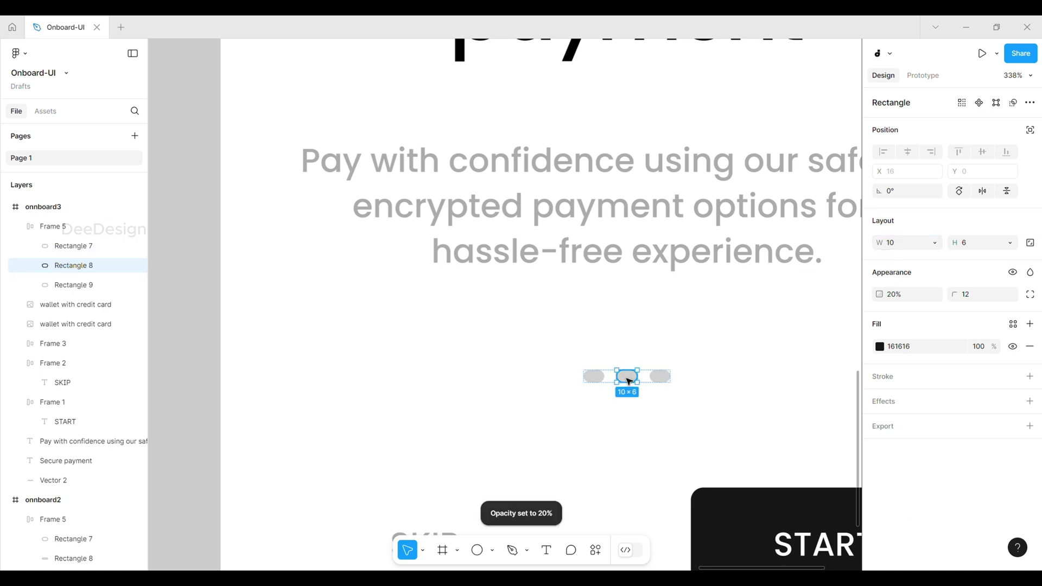
pyautogui.press('0')
pyautogui.press('2')
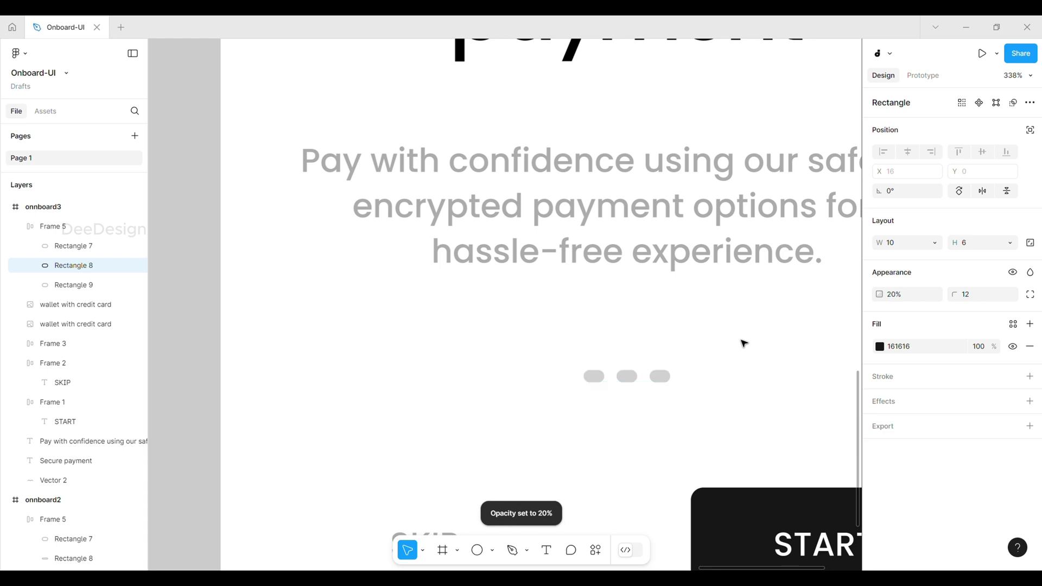
# - Set the last bar of onnboard3's page indicator to 100% opacity and a width of 30
pyautogui.click(667, 376)
pyautogui.press('0')
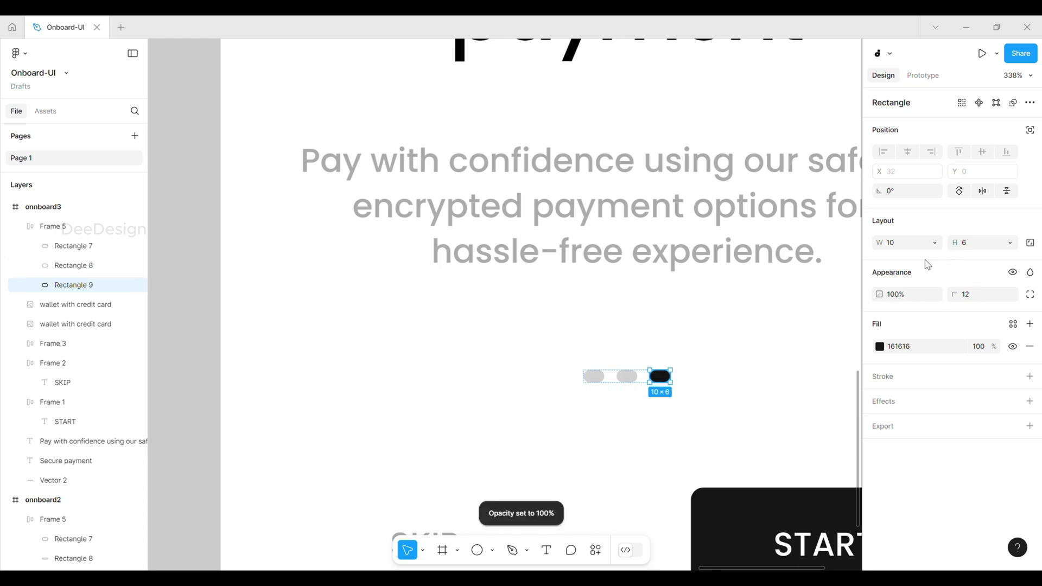
pyautogui.click(901, 248)
pyautogui.write('30')
pyautogui.press('Return')
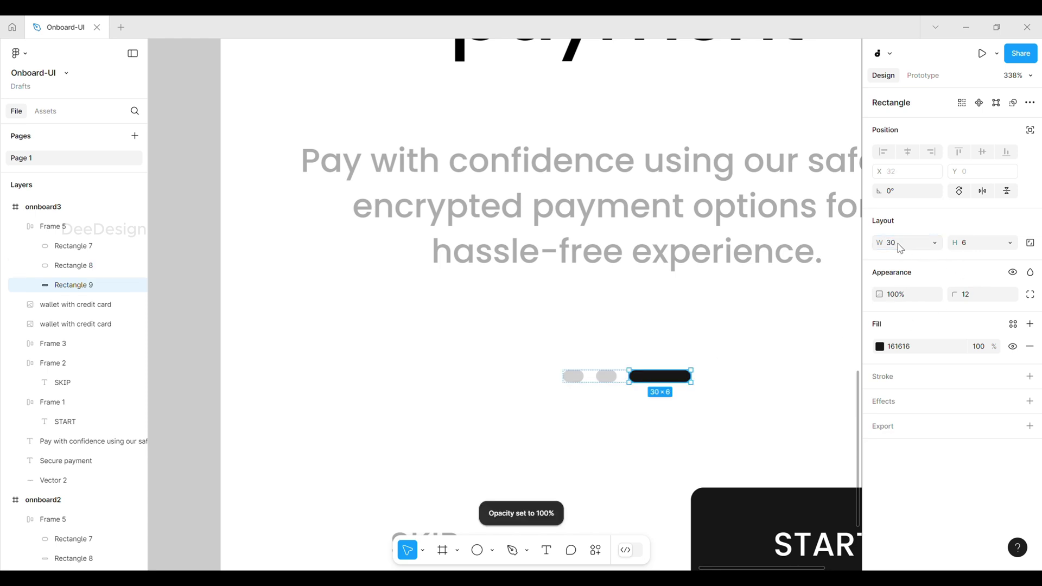
pyautogui.click(575, 312)
pyautogui.scroll(-5, 698, 263)
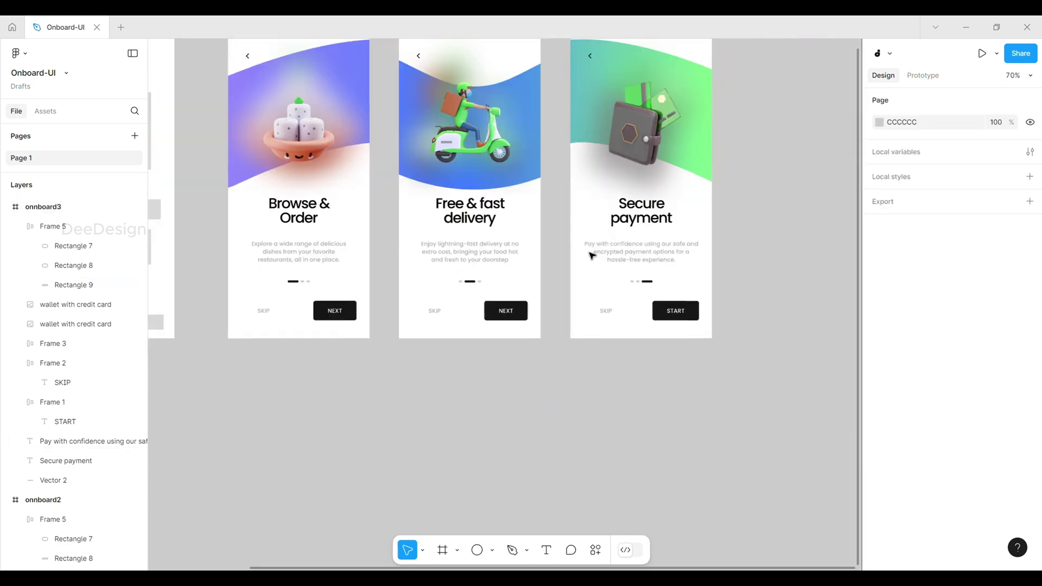
# - Run the prototype, advancing from Browse & Order to Secure payment and going back to the first screen
pyautogui.scroll(3, 347, 119)
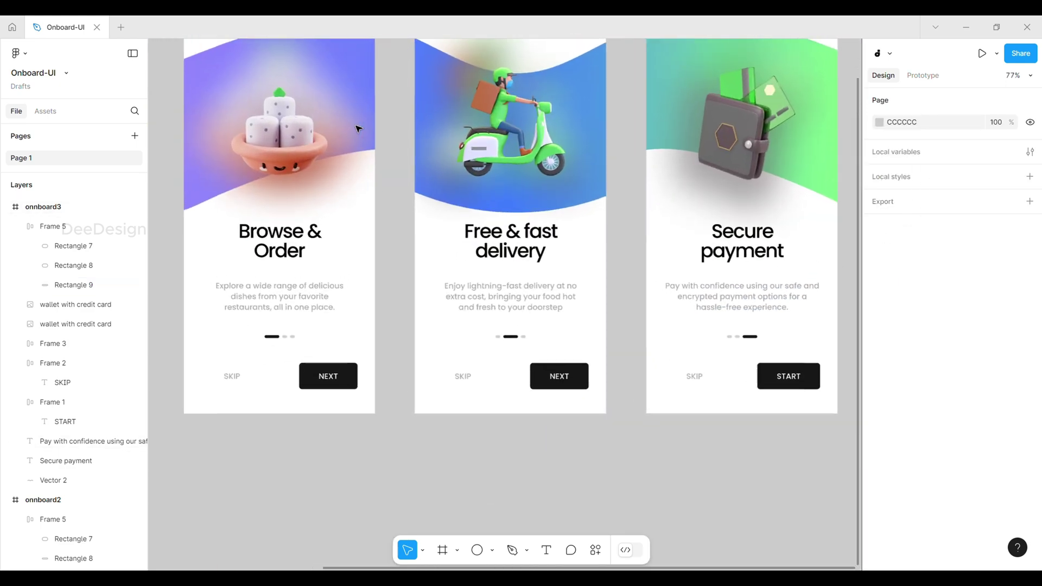
pyautogui.moveTo(434, 174); pyautogui.dragTo(427, 266)
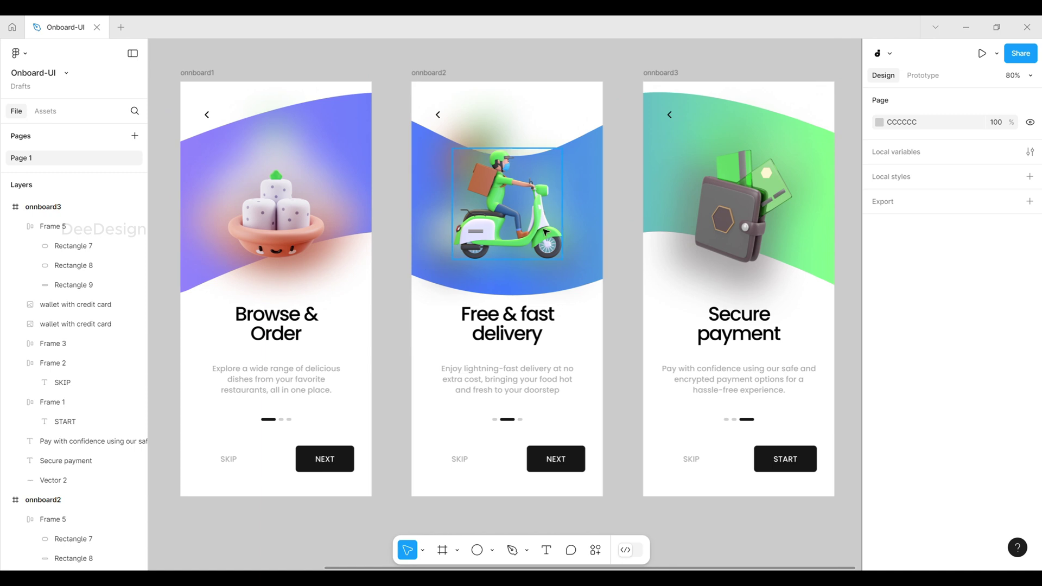
pyautogui.click(982, 53)
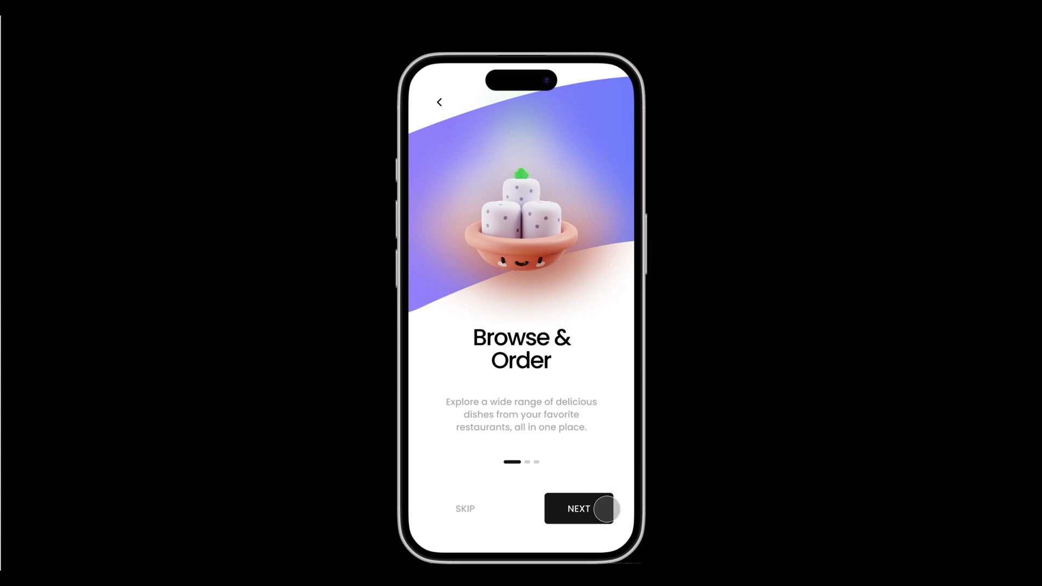
pyautogui.click(606, 509)
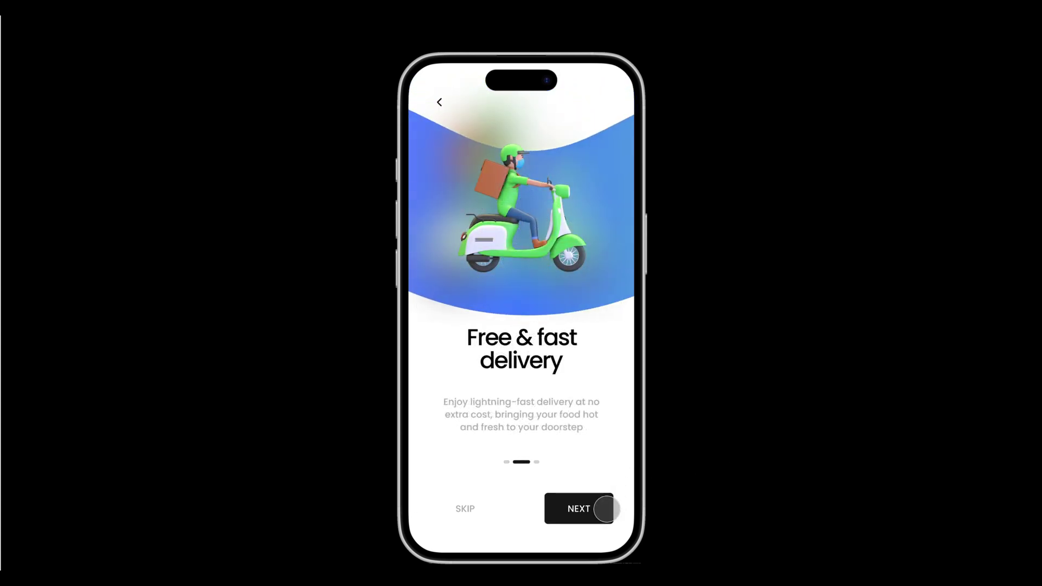
pyautogui.click(606, 509)
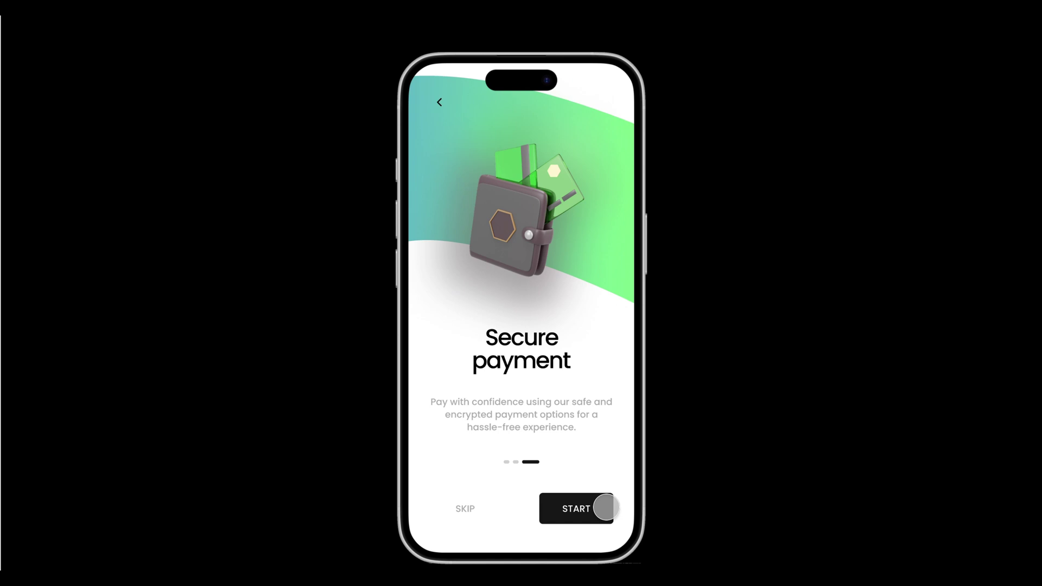
pyautogui.click(439, 102)
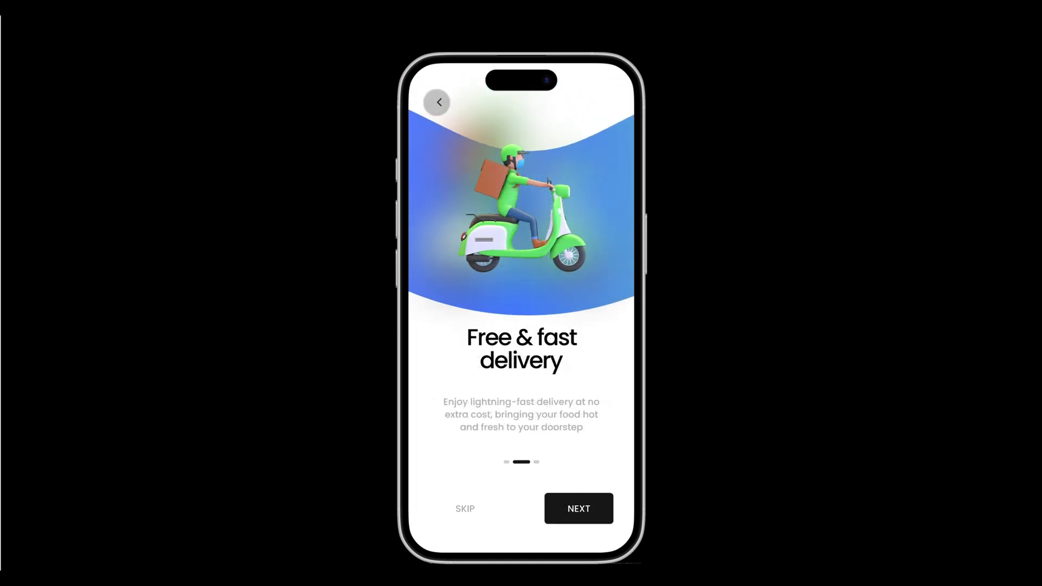
pyautogui.click(437, 102)
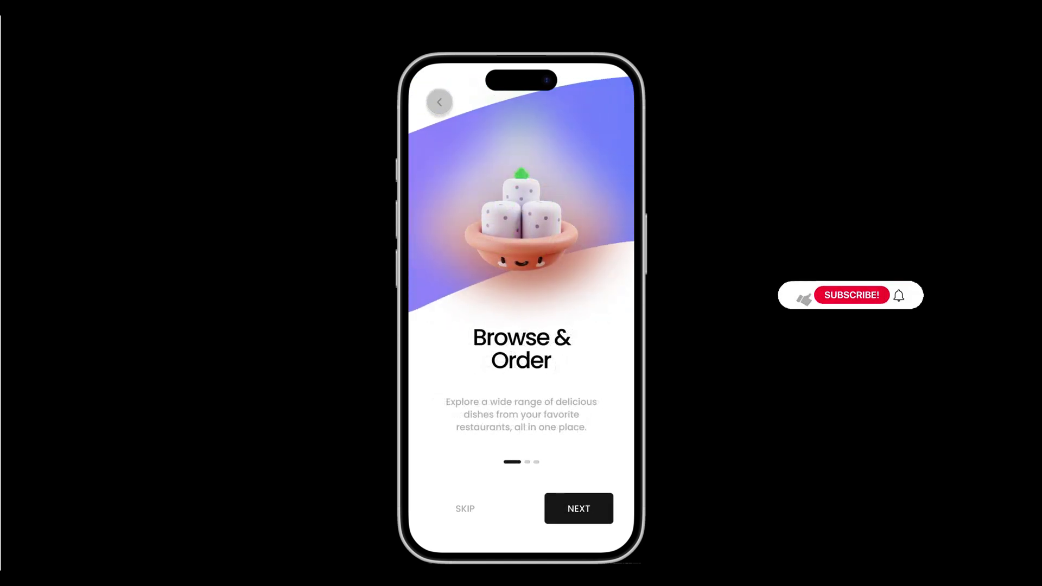
# - Advance the running prototype through Free & fast delivery to Secure payment once more to check the indicator transitions
pyautogui.click(600, 516)
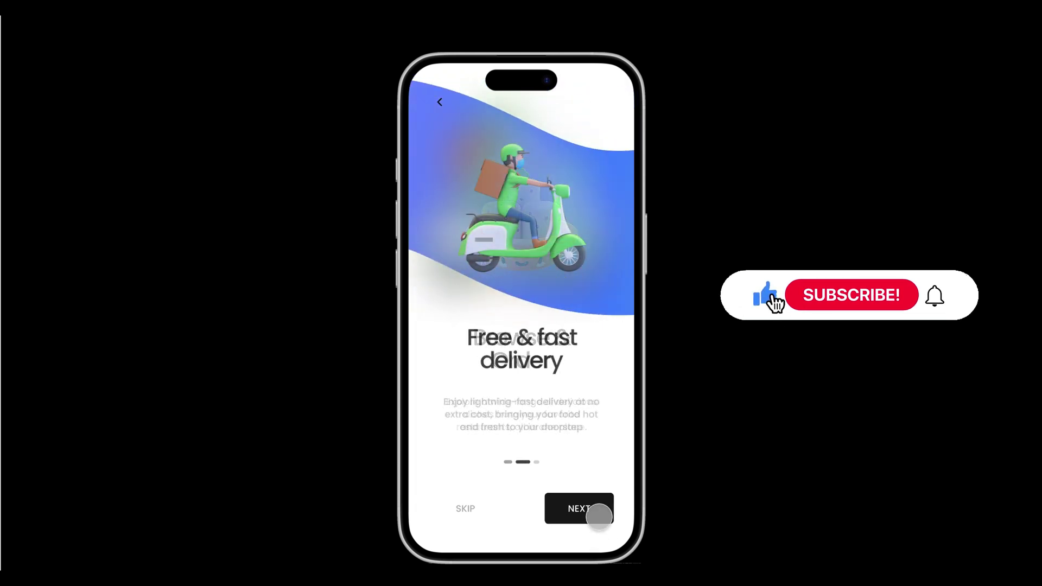
pyautogui.click(599, 516)
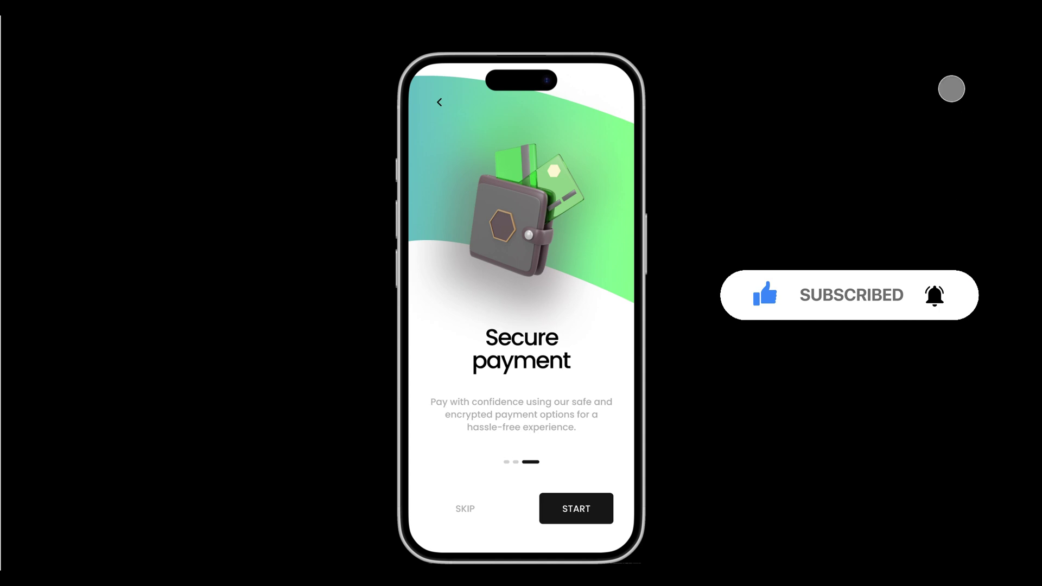
pyautogui.moveTo(863, 21)
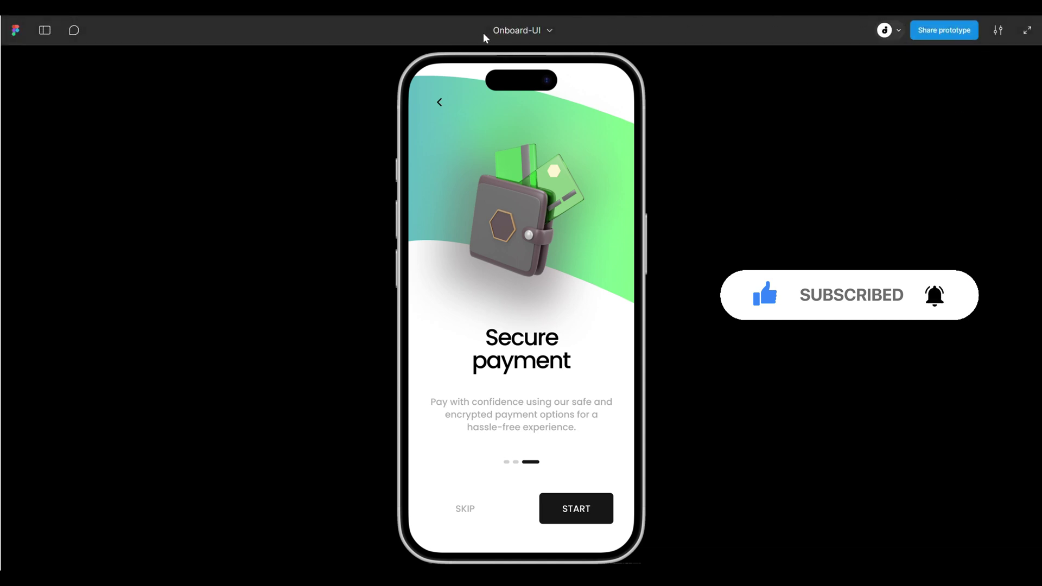